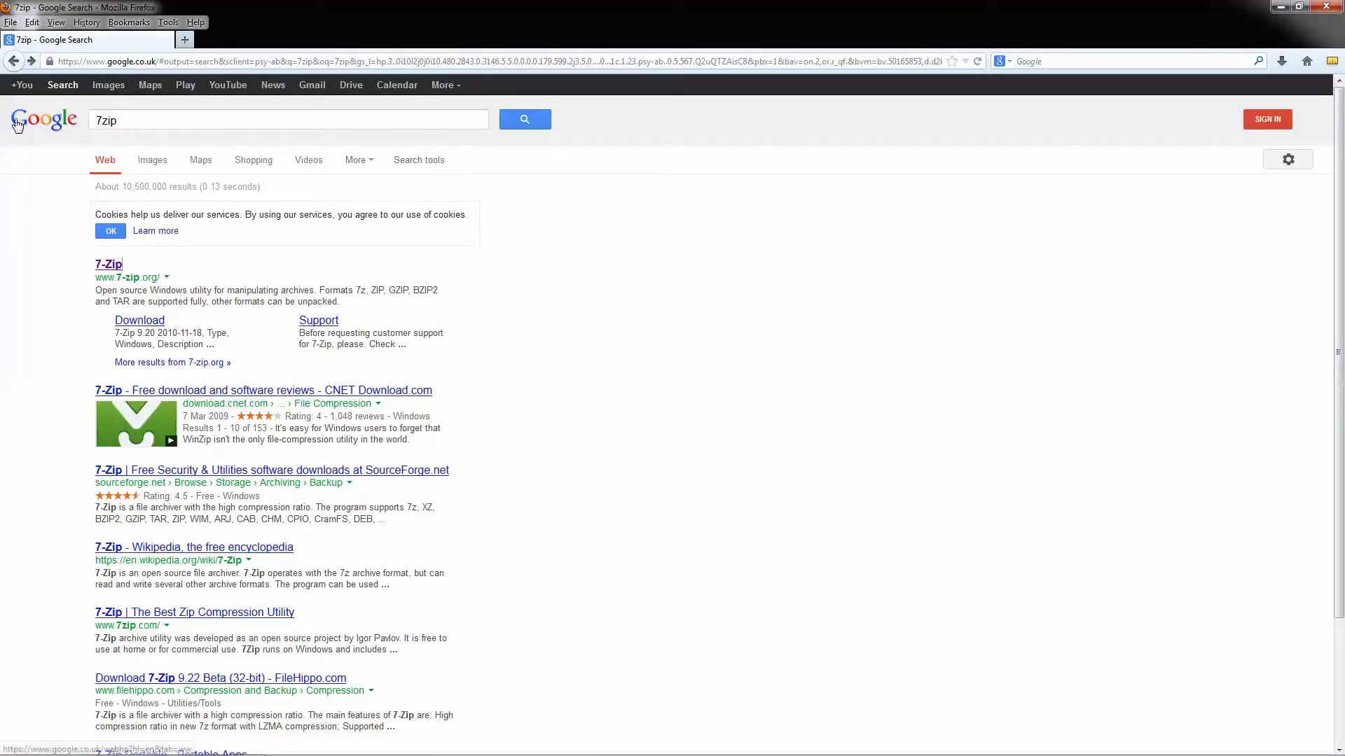
Step: Highlight the '7zip' query on the Google results page, then deselect it
{"action": "double_click", "coordinate": [97, 124]}
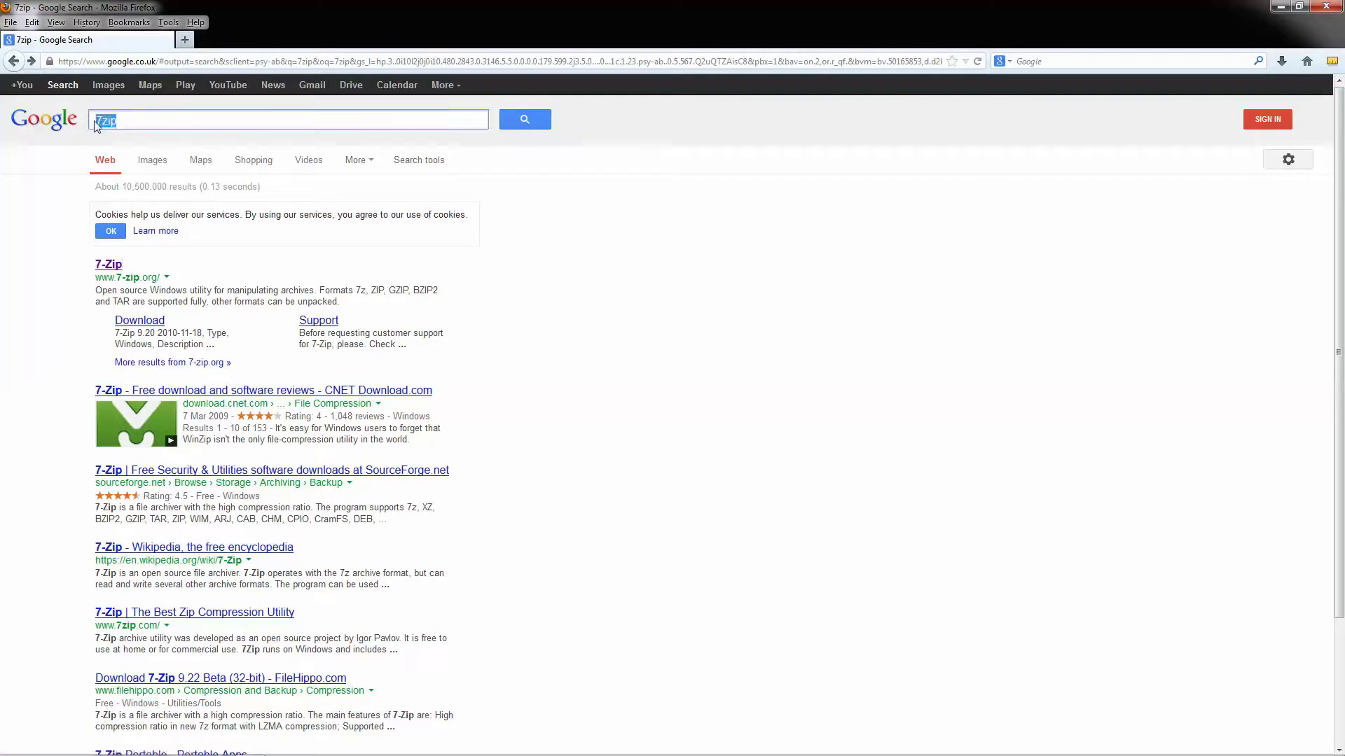
{"action": "left_click", "coordinate": [98, 275]}
{"action": "left_click_drag", "start_coordinate": [98, 276], "coordinate": [172, 279]}
{"action": "left_click", "coordinate": [109, 264]}
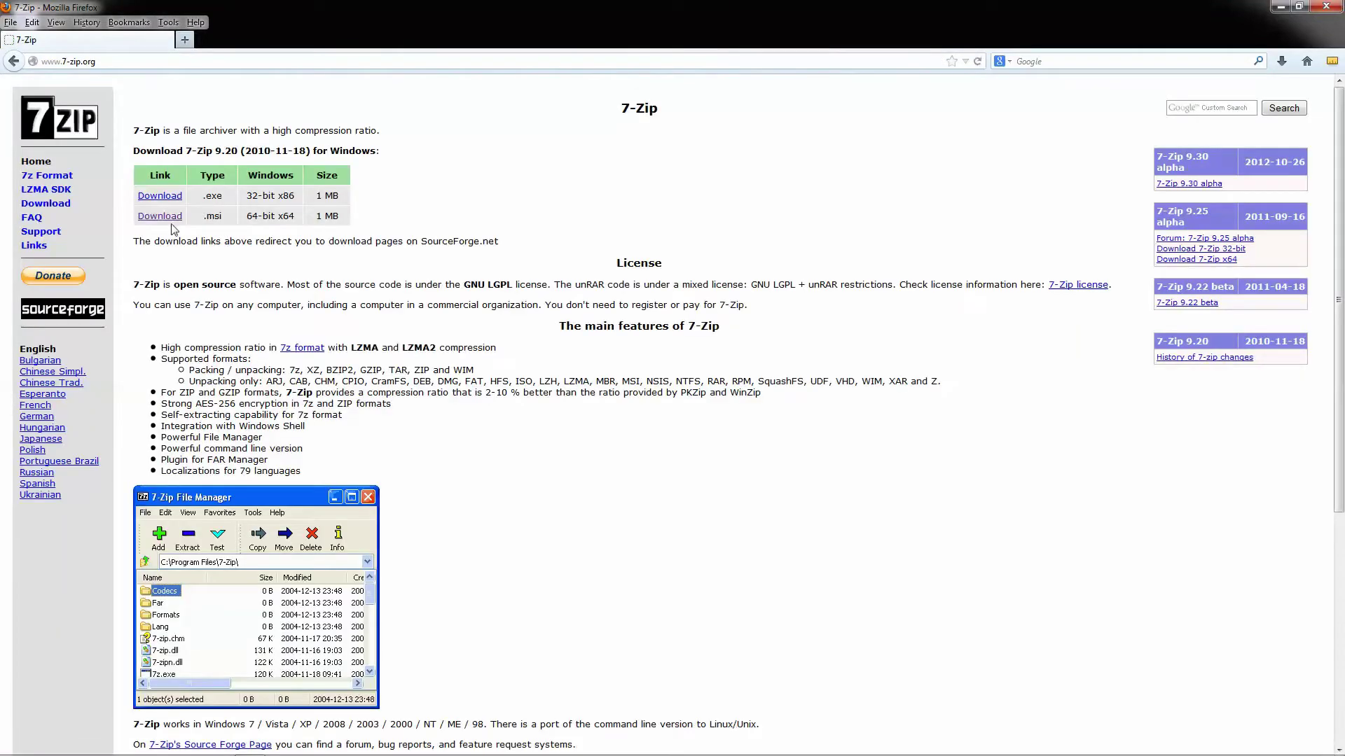
{"action": "left_click_drag", "start_coordinate": [140, 186], "coordinate": [347, 226]}
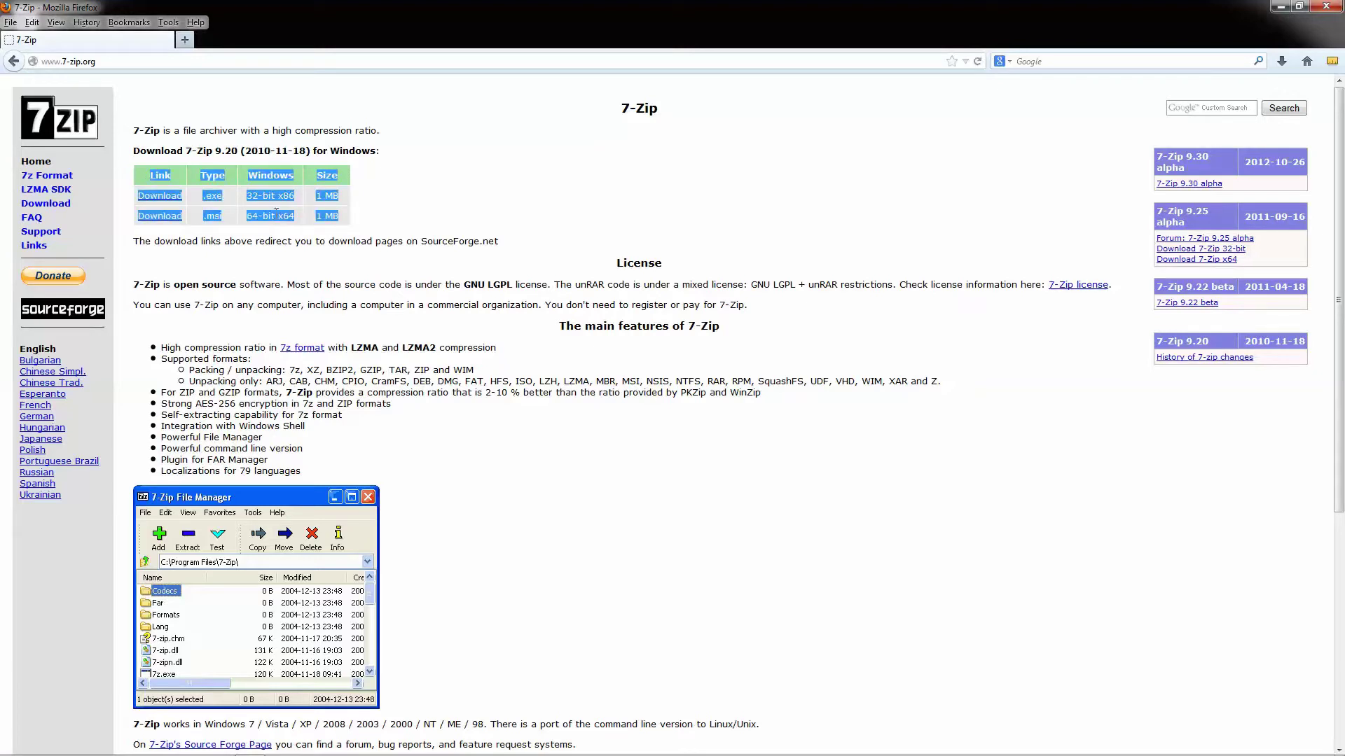
{"action": "left_click", "coordinate": [240, 203]}
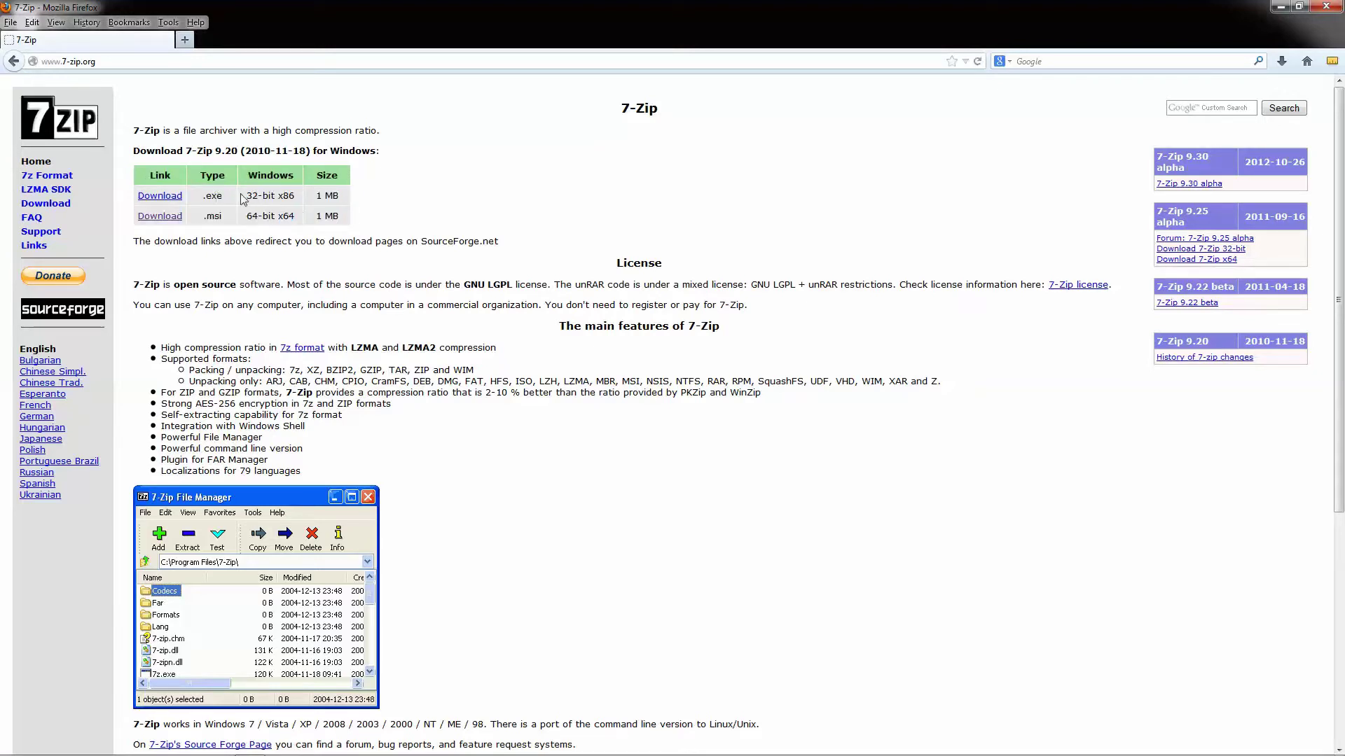
Step: Highlight the 32-bit x86 version, the Windows version column and the first download row
{"action": "left_click_drag", "start_coordinate": [242, 199], "coordinate": [303, 223]}
{"action": "left_click", "coordinate": [300, 224]}
{"action": "left_click_drag", "start_coordinate": [246, 181], "coordinate": [290, 217]}
{"action": "left_click", "coordinate": [287, 197]}
{"action": "left_click", "coordinate": [290, 217]}
{"action": "left_click_drag", "start_coordinate": [203, 202], "coordinate": [339, 198]}
{"action": "left_click", "coordinate": [339, 199]}
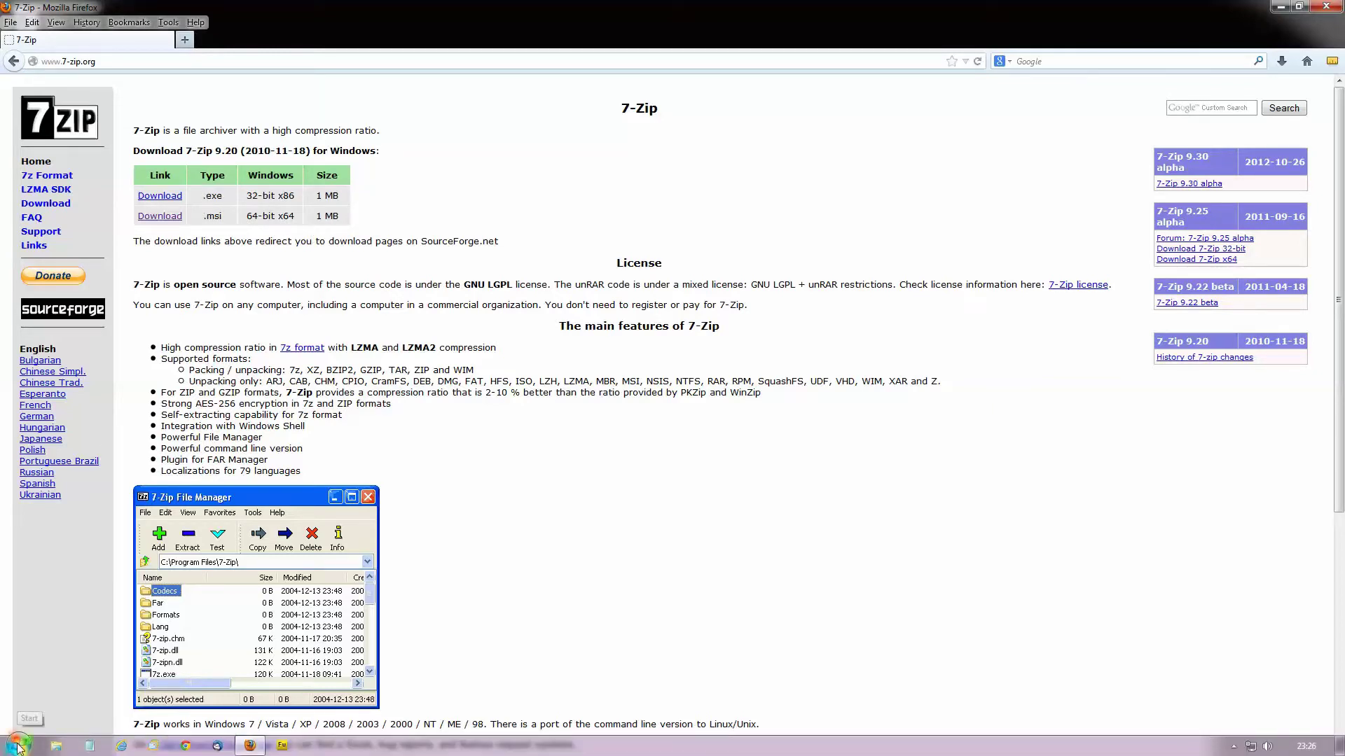
{"action": "left_click", "coordinate": [19, 748]}
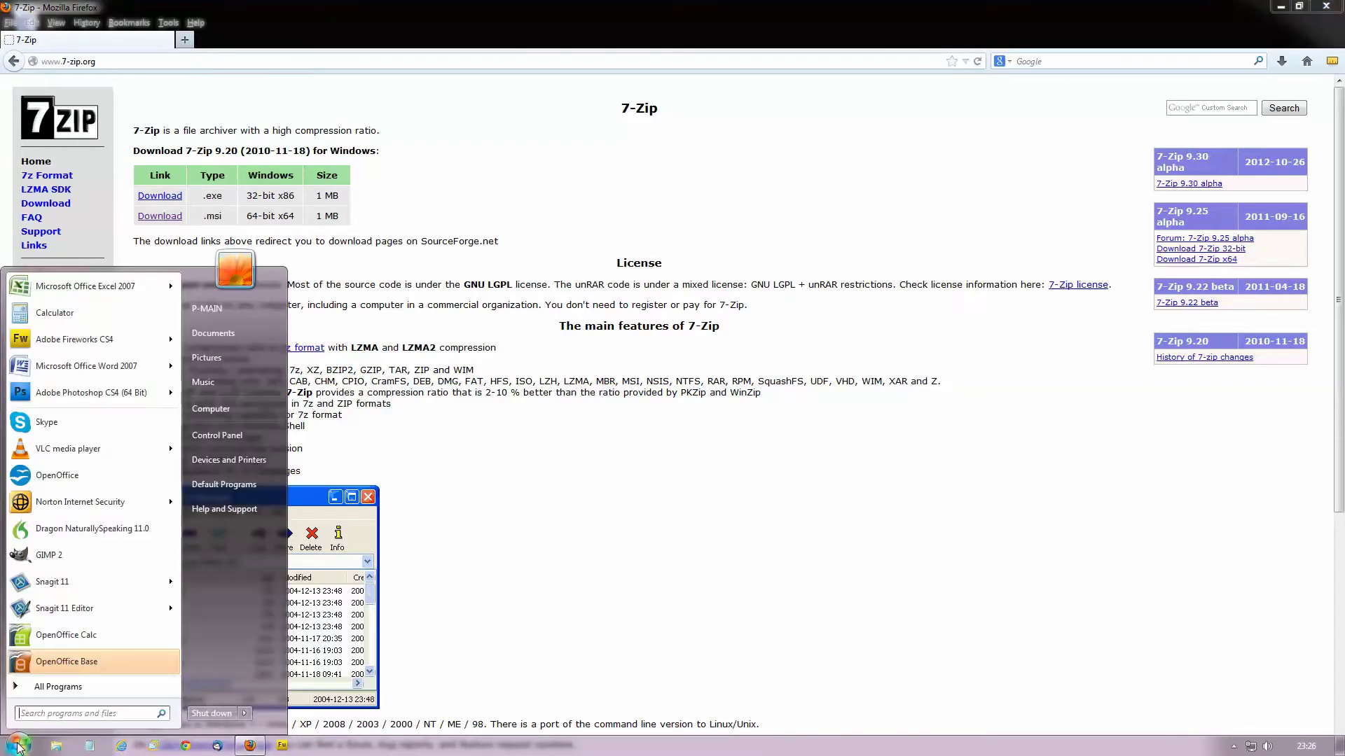
{"action": "right_click", "coordinate": [216, 409]}
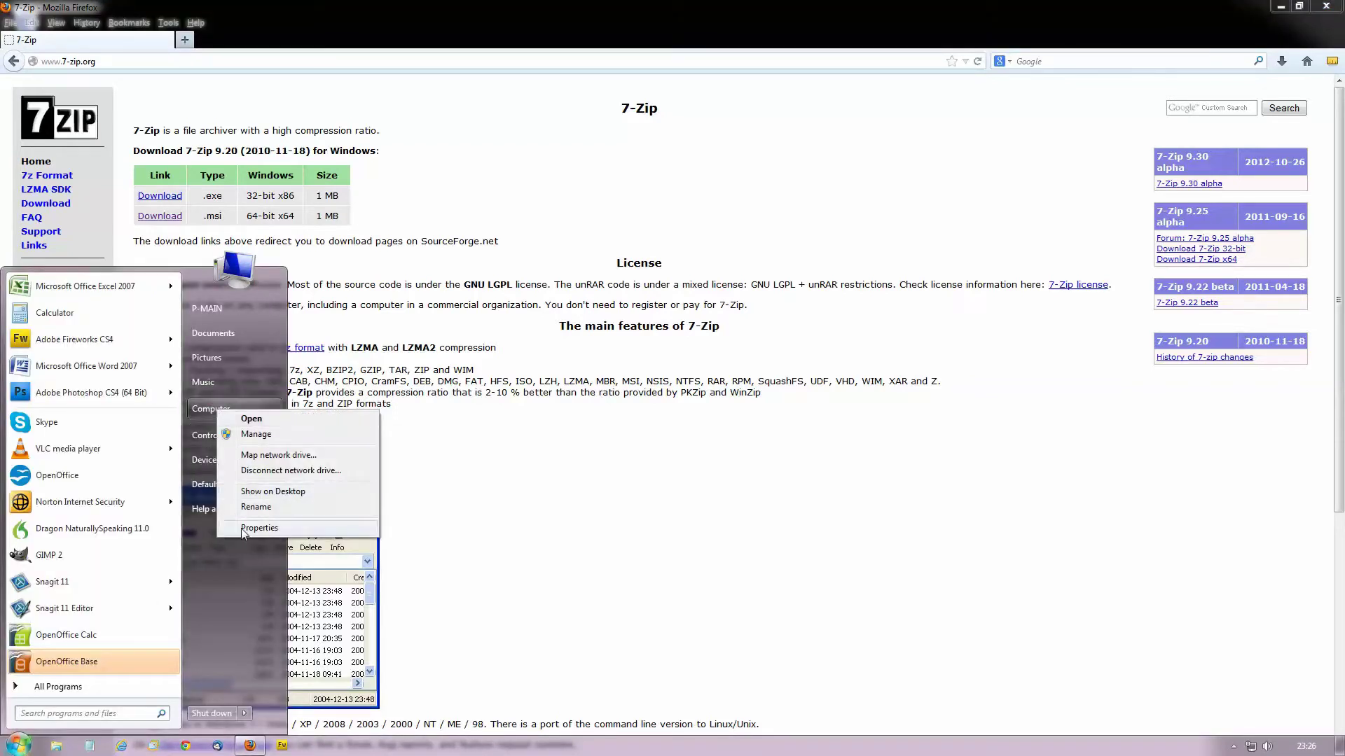
{"action": "left_click", "coordinate": [260, 529]}
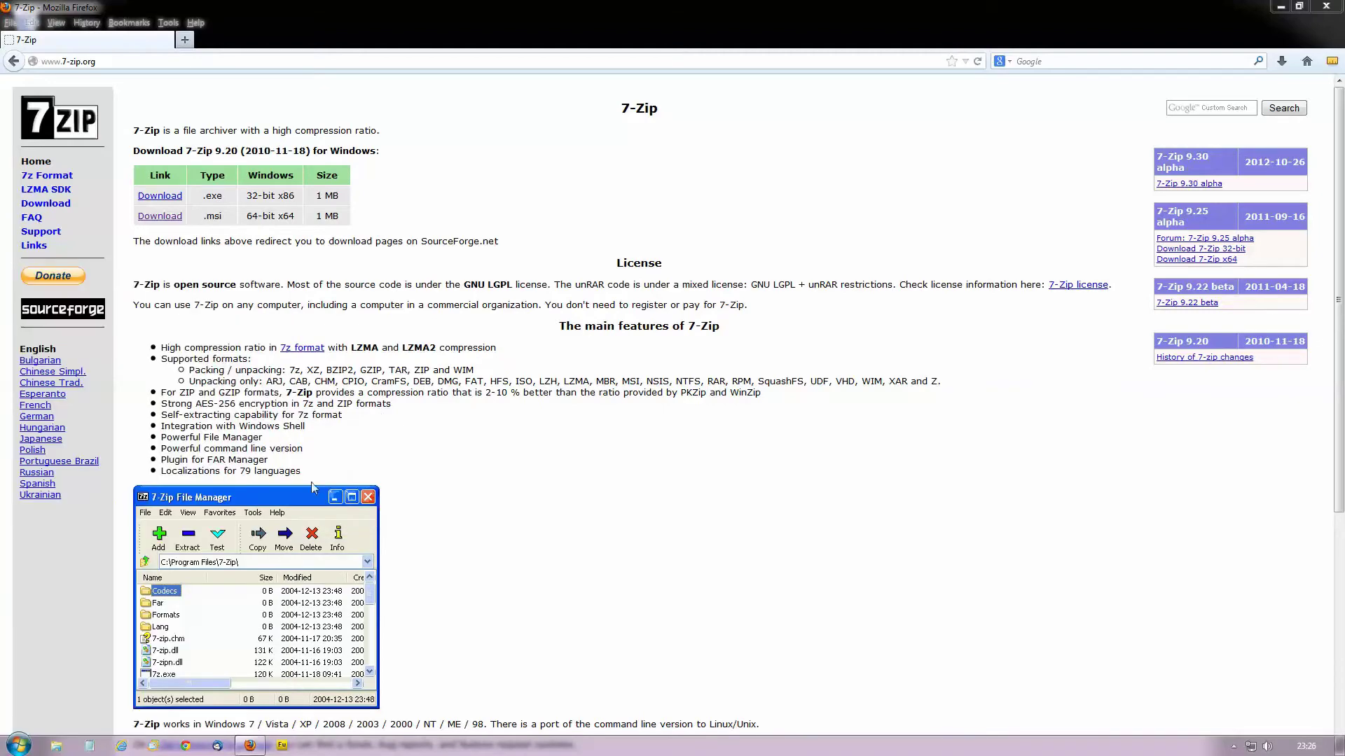
{"action": "left_click_drag", "start_coordinate": [931, 171], "coordinate": [731, 107]}
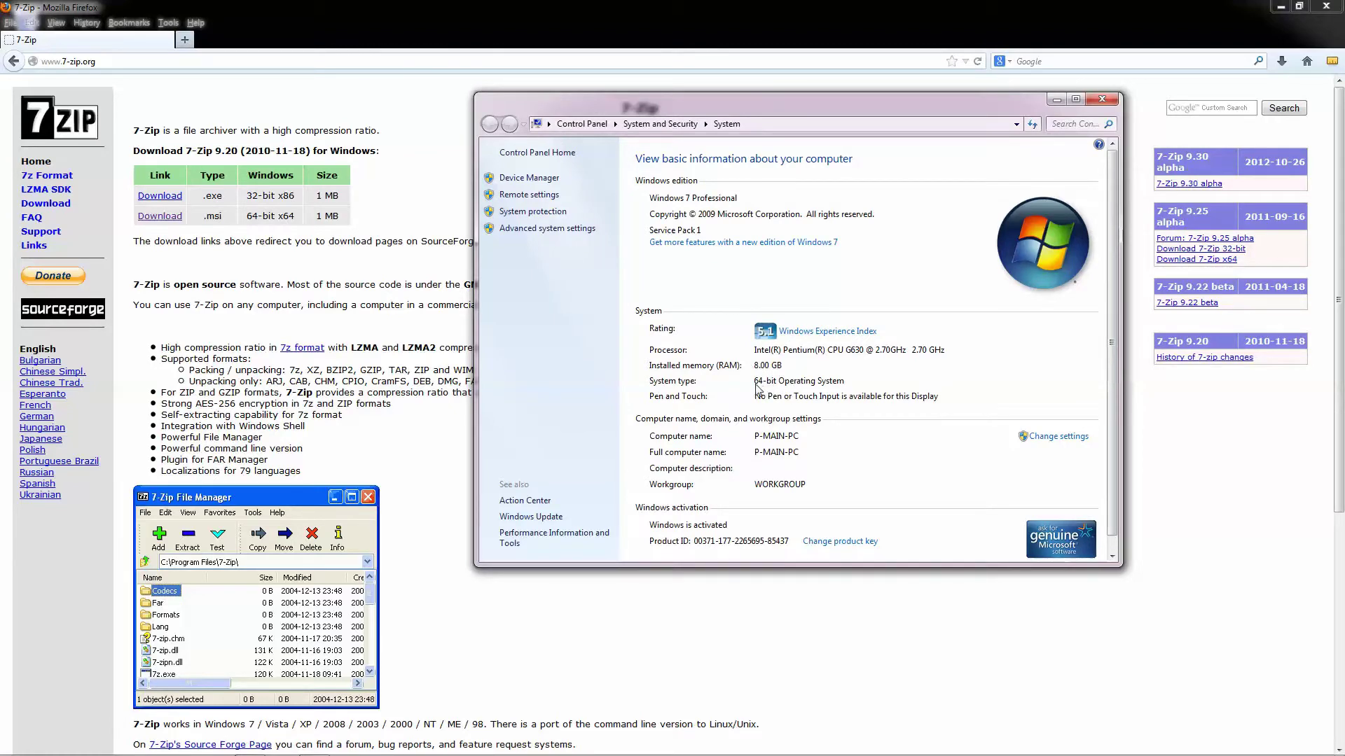
{"action": "left_click", "coordinate": [1102, 99]}
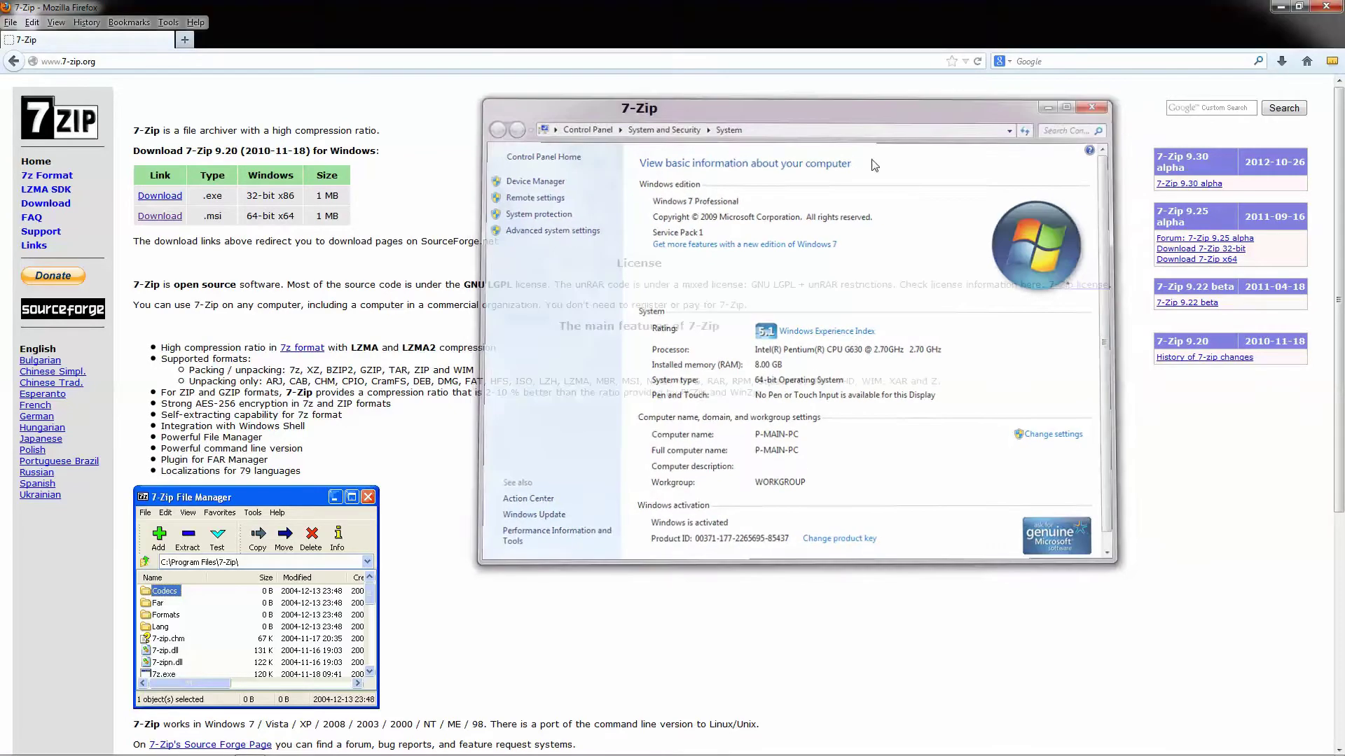
{"action": "left_click_drag", "start_coordinate": [247, 216], "coordinate": [296, 218]}
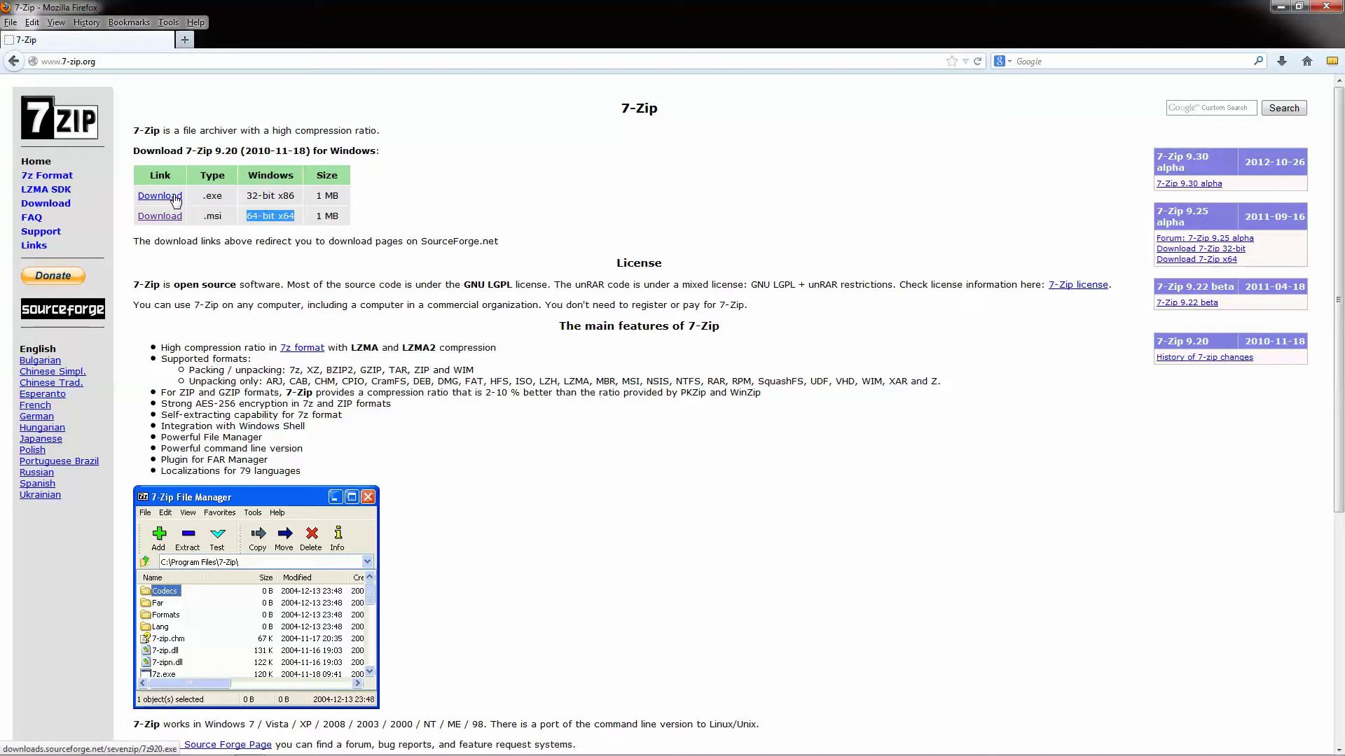
{"action": "left_click_drag", "start_coordinate": [246, 196], "coordinate": [295, 198]}
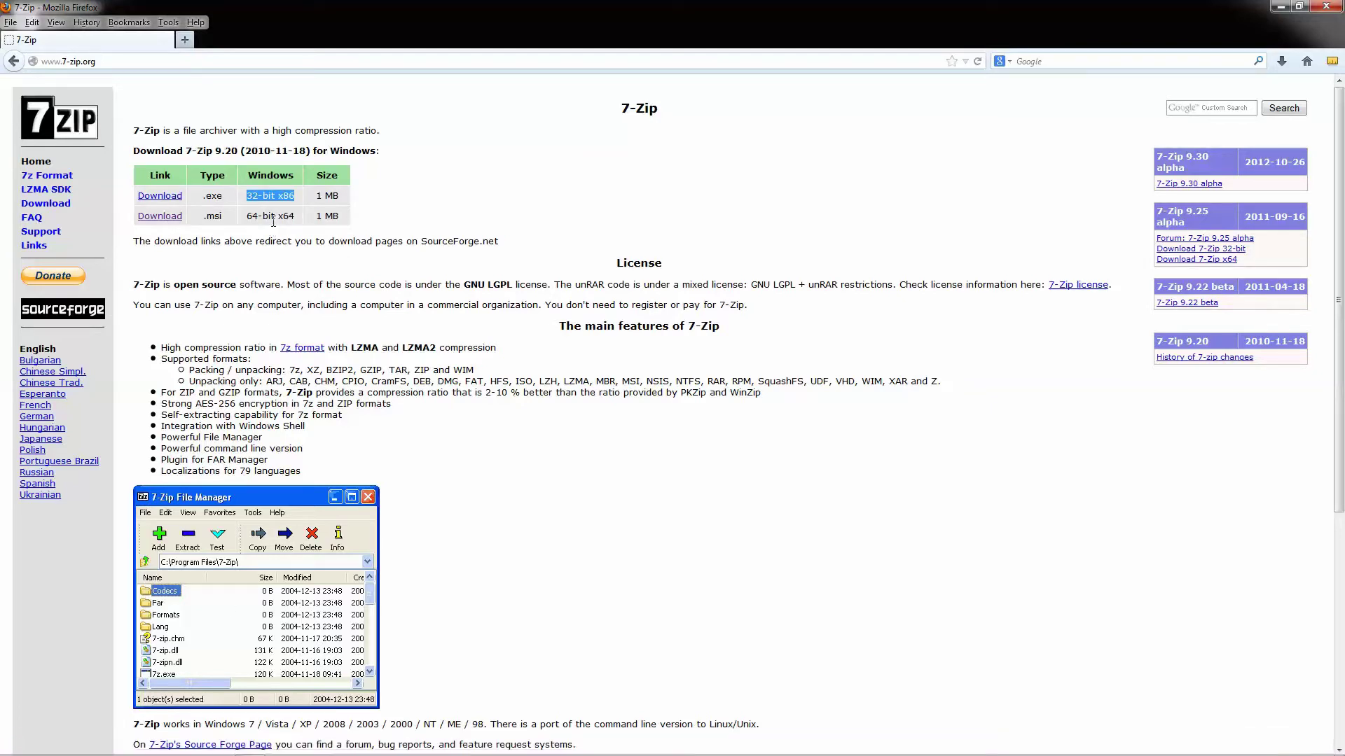
{"action": "left_click_drag", "start_coordinate": [248, 217], "coordinate": [303, 219]}
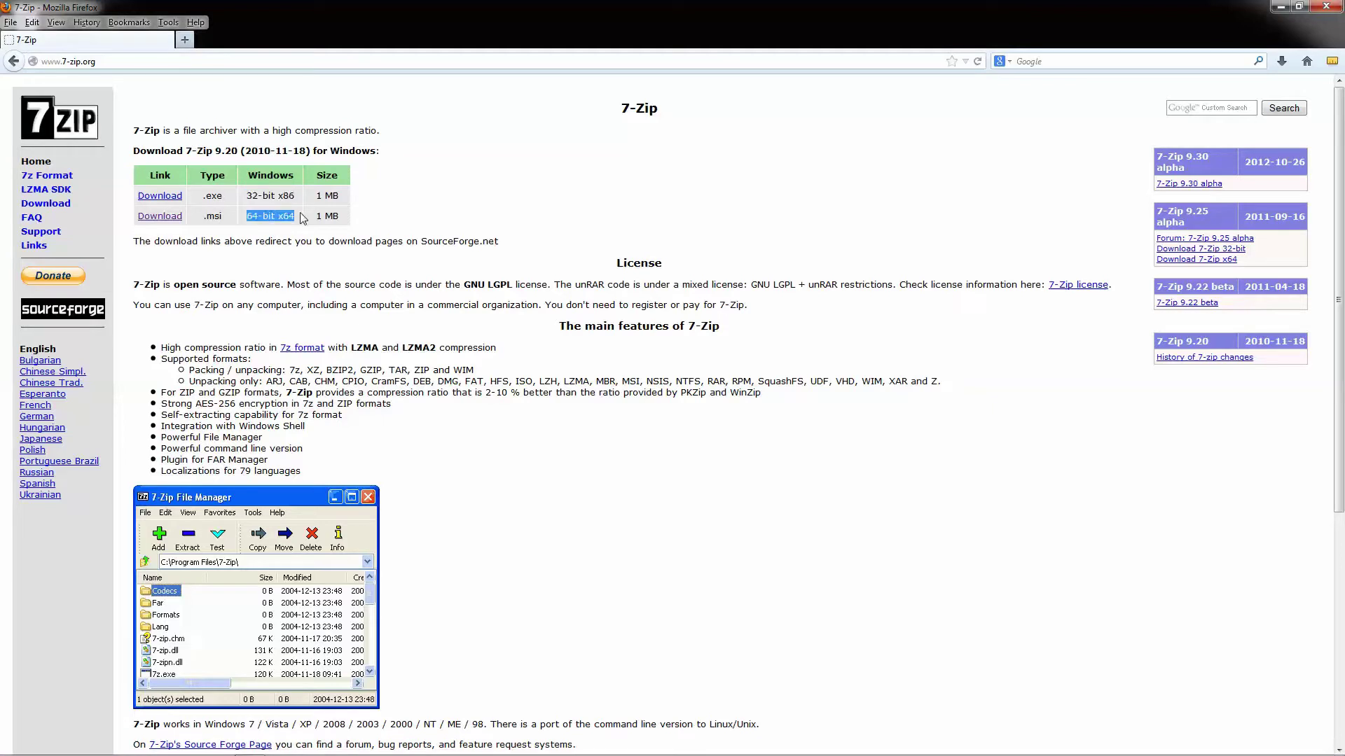
{"action": "left_click", "coordinate": [267, 238]}
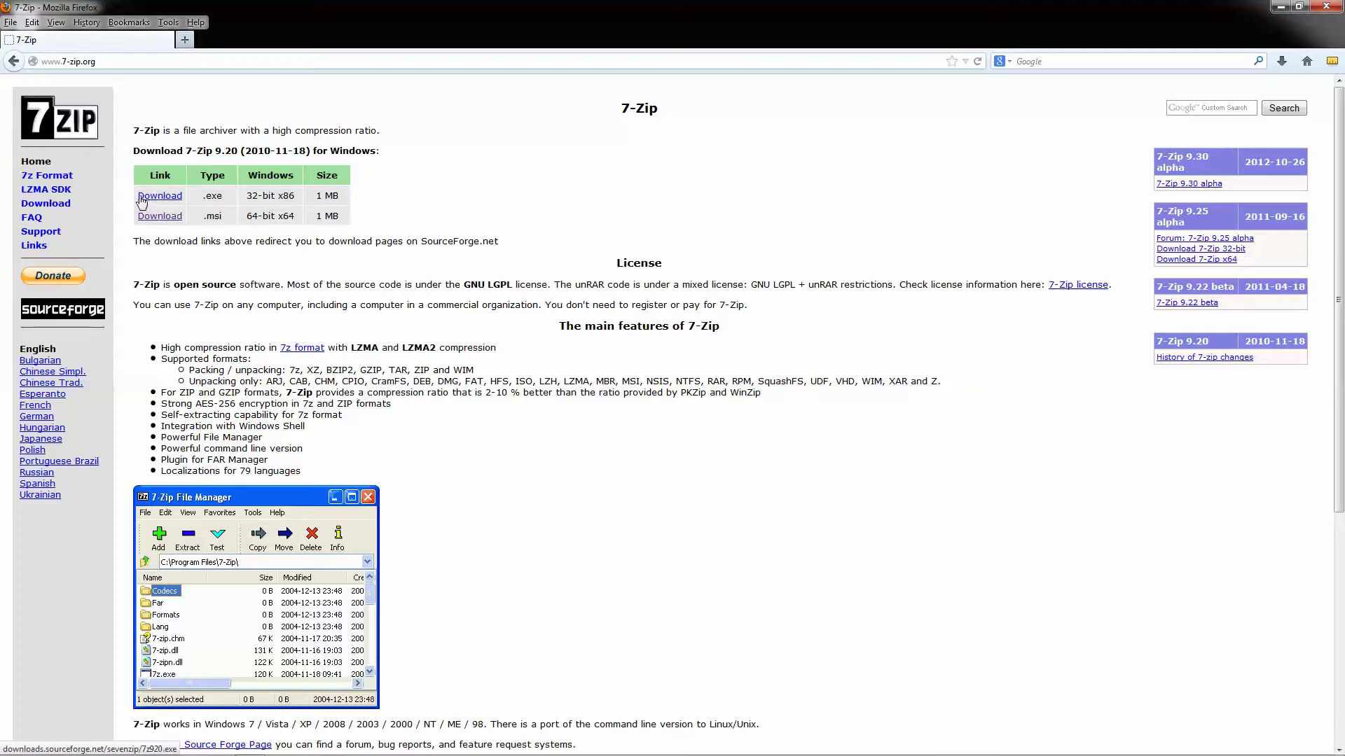
{"action": "left_click_drag", "start_coordinate": [136, 197], "coordinate": [348, 200]}
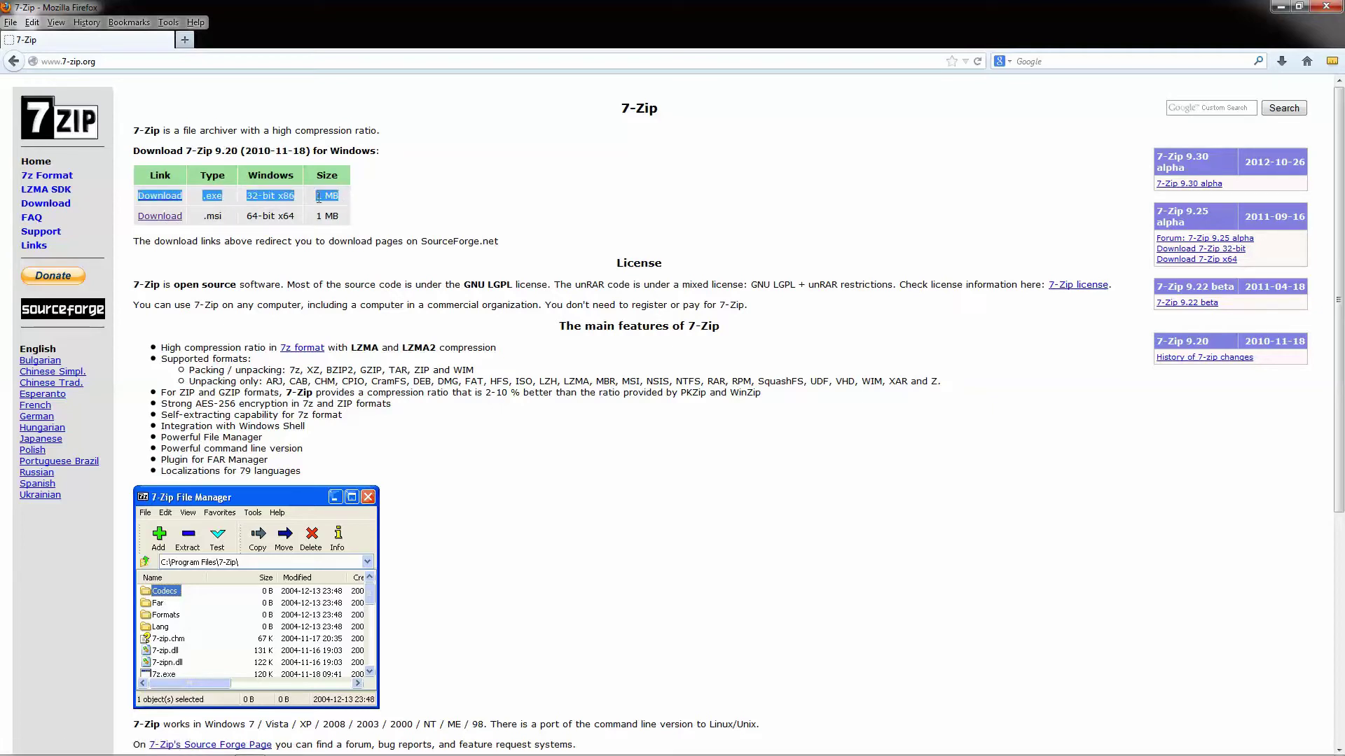
{"action": "left_click", "coordinate": [266, 213]}
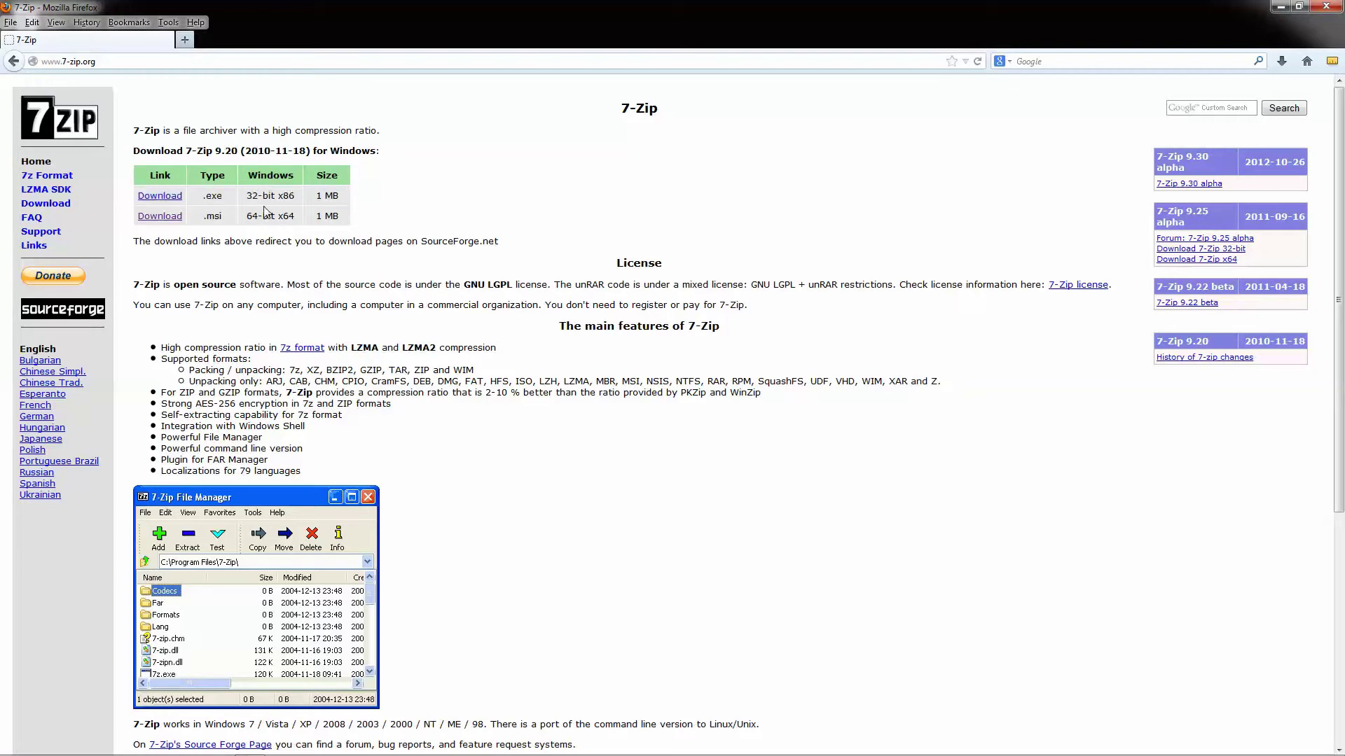
{"action": "left_click", "coordinate": [166, 217]}
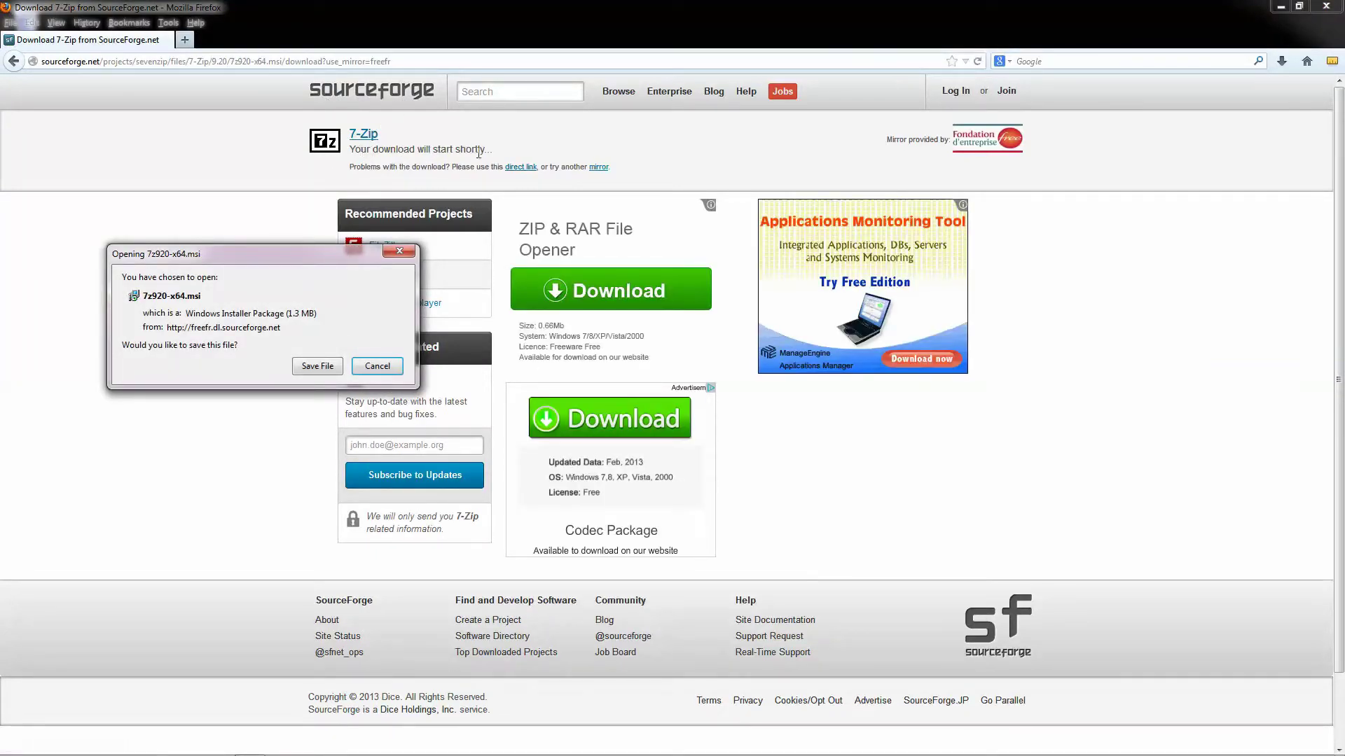
Step: Save the 64-bit installer 7z920-x64.msi from the download prompt
{"action": "left_click_drag", "start_coordinate": [302, 256], "coordinate": [321, 233]}
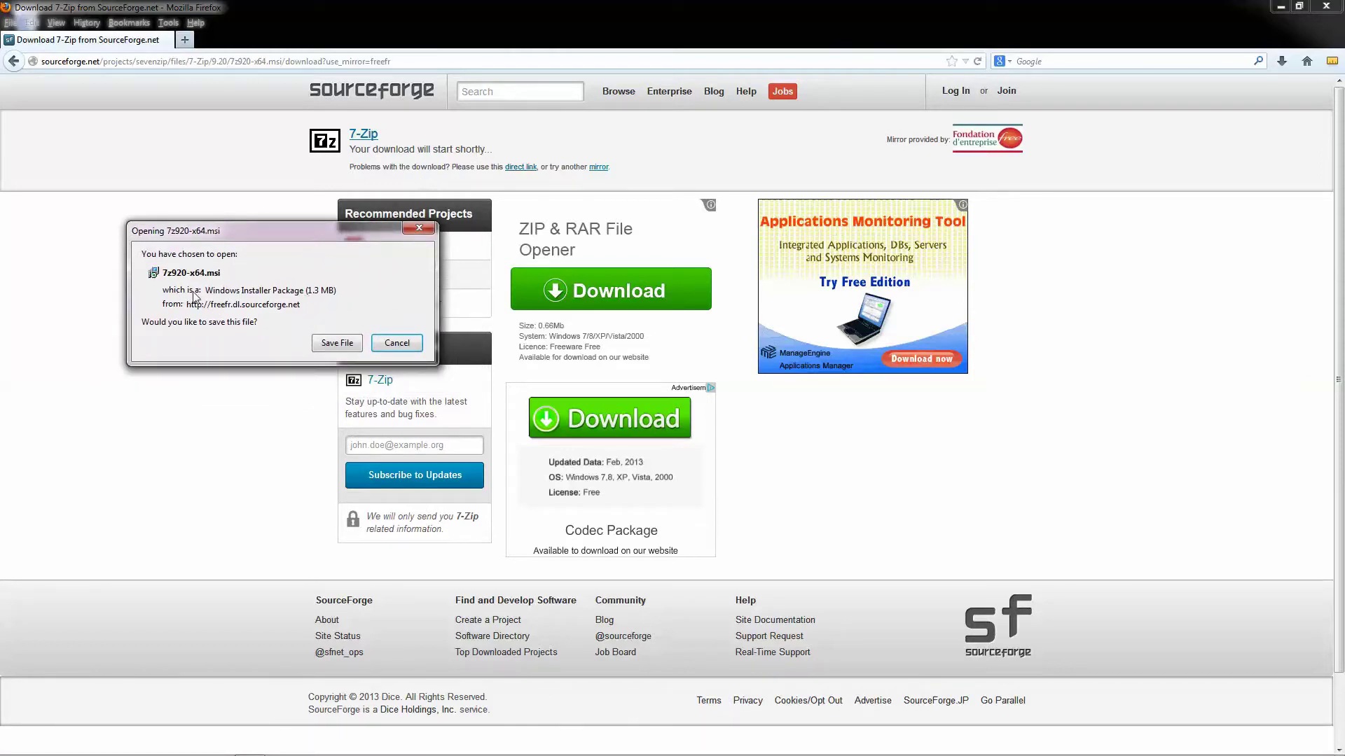
{"action": "left_click_drag", "start_coordinate": [215, 291], "coordinate": [339, 290]}
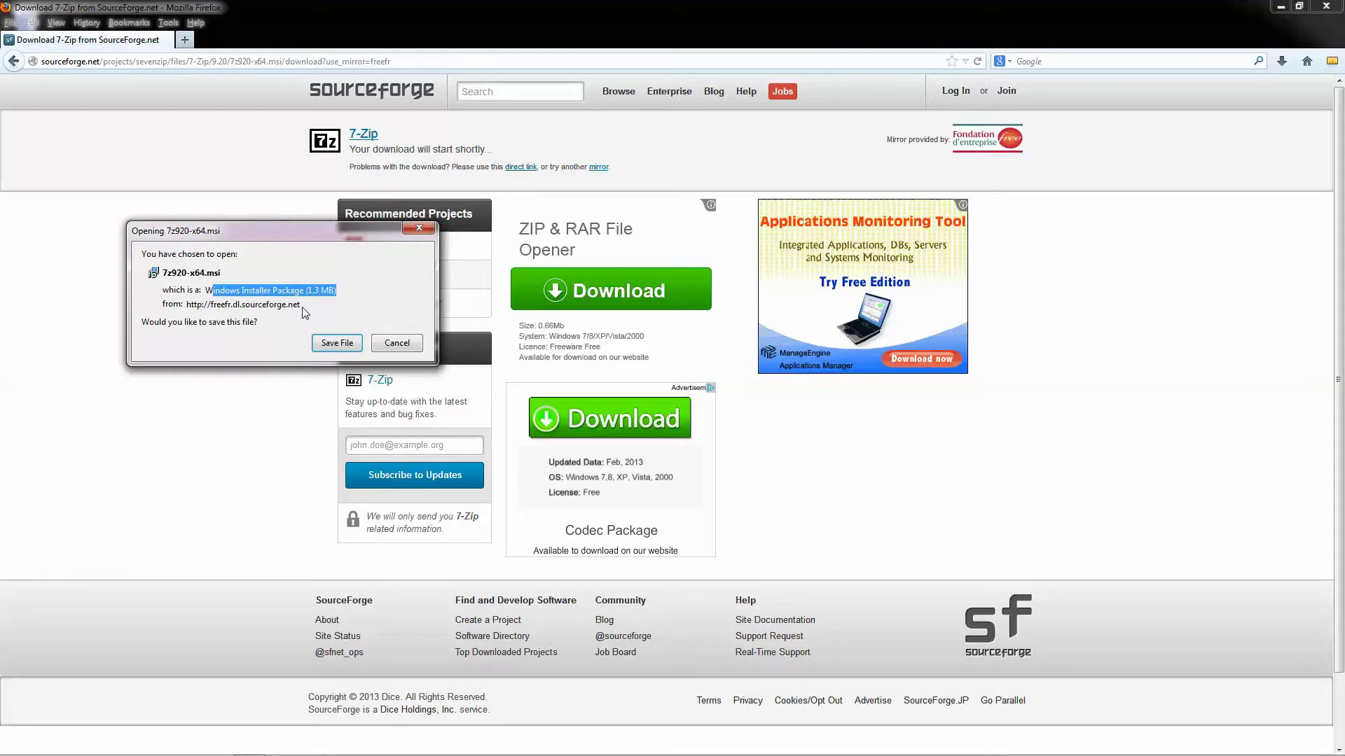
{"action": "left_click", "coordinate": [335, 344]}
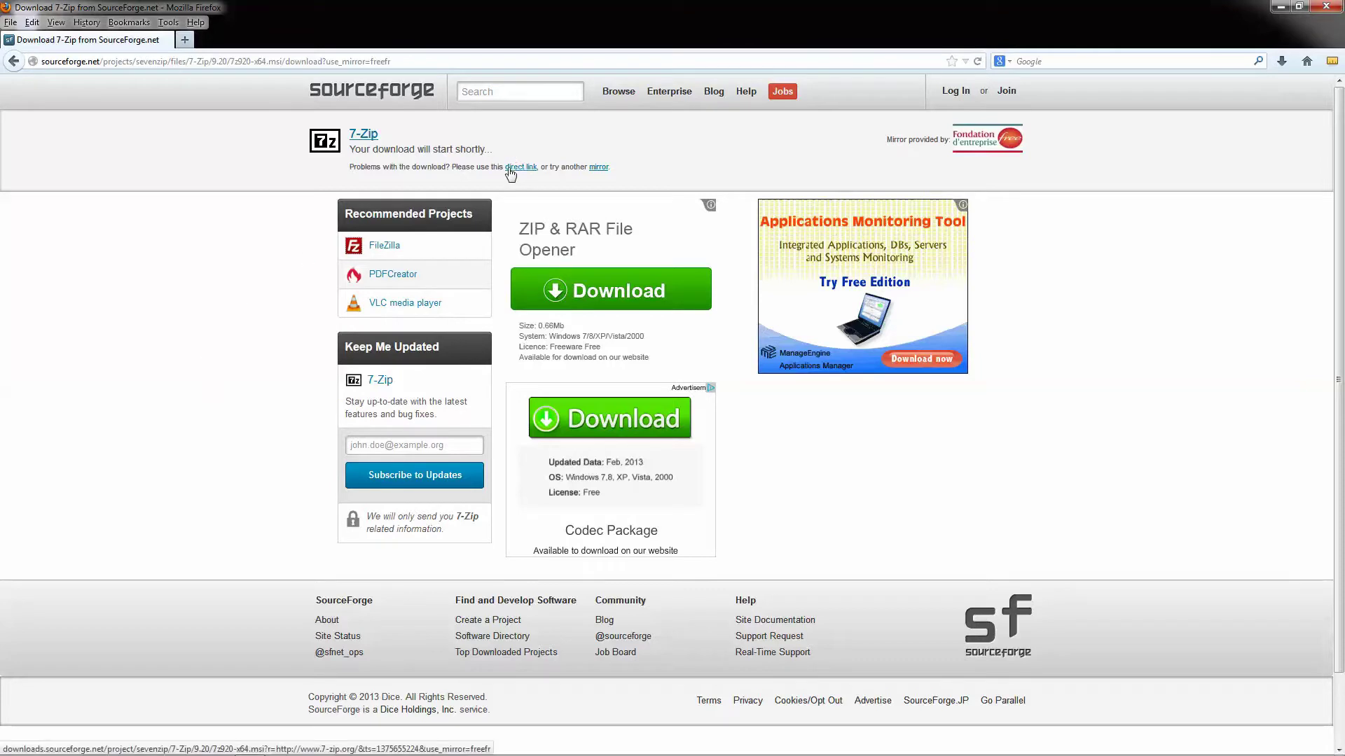
{"action": "left_click_drag", "start_coordinate": [507, 168], "coordinate": [538, 169]}
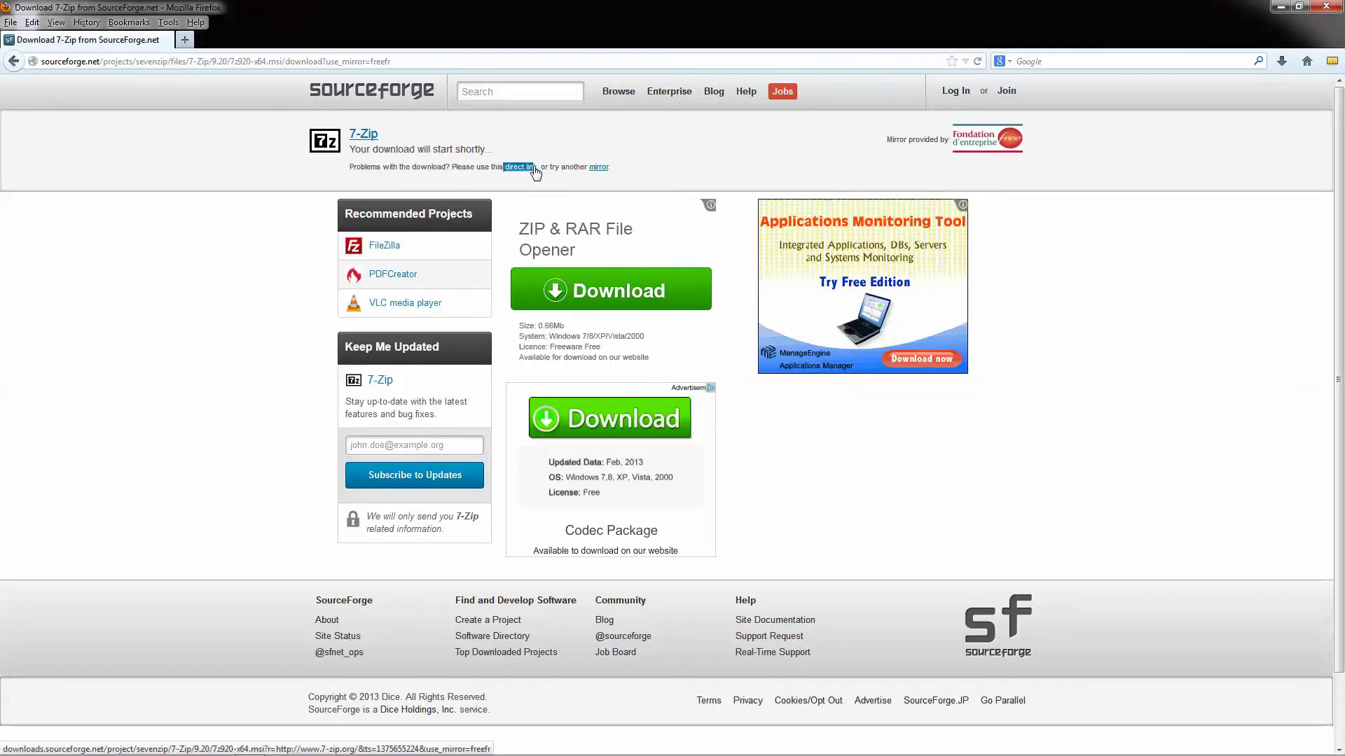
{"action": "left_click", "coordinate": [1176, 277]}
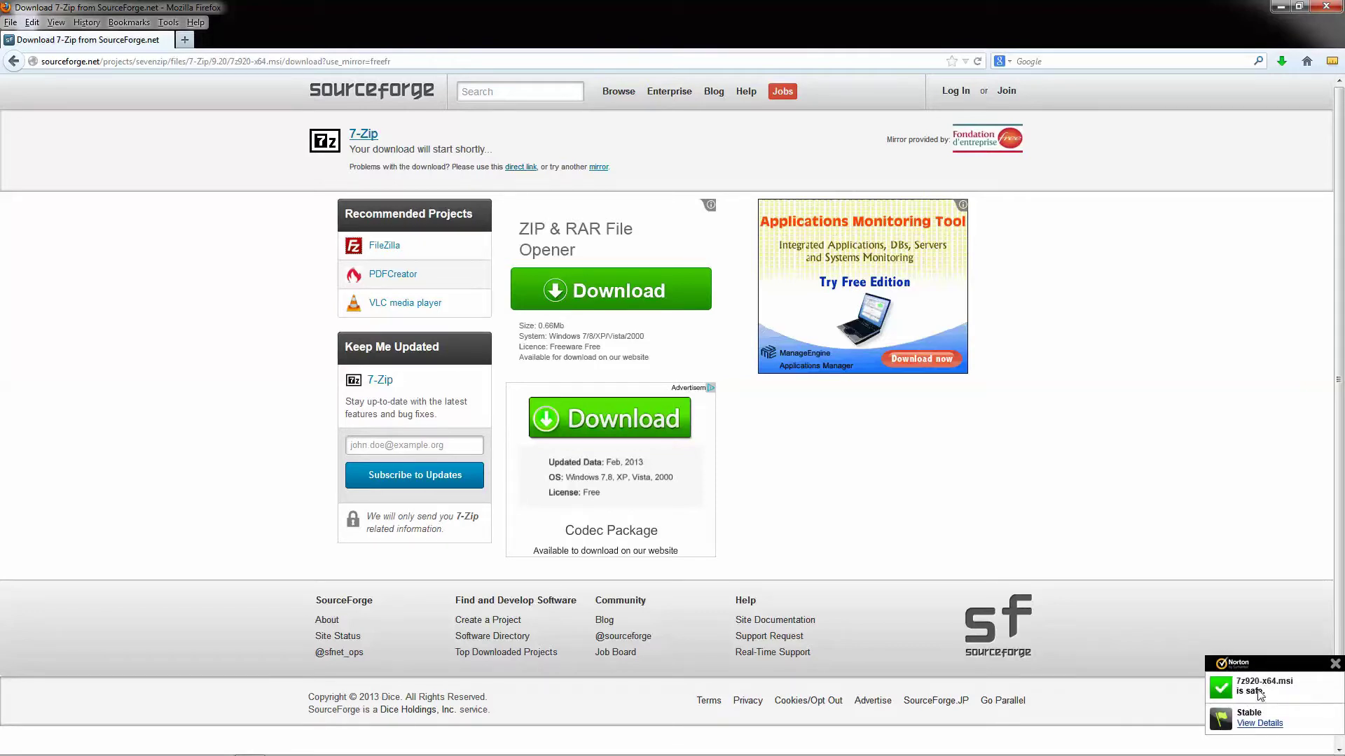
Step: Dismiss the Norton notice, check the Downloads list, and minimize Firefox
{"action": "left_click", "coordinate": [1335, 665]}
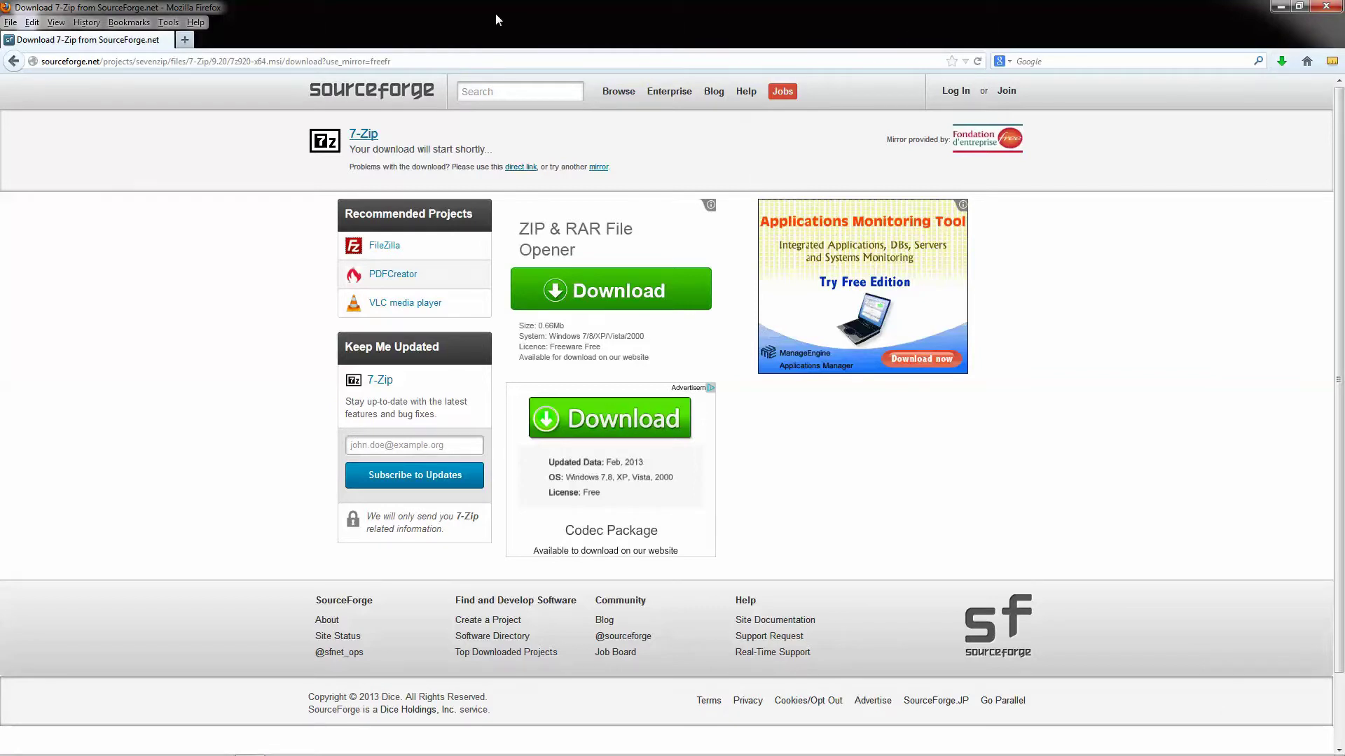
{"action": "left_click", "coordinate": [1281, 61]}
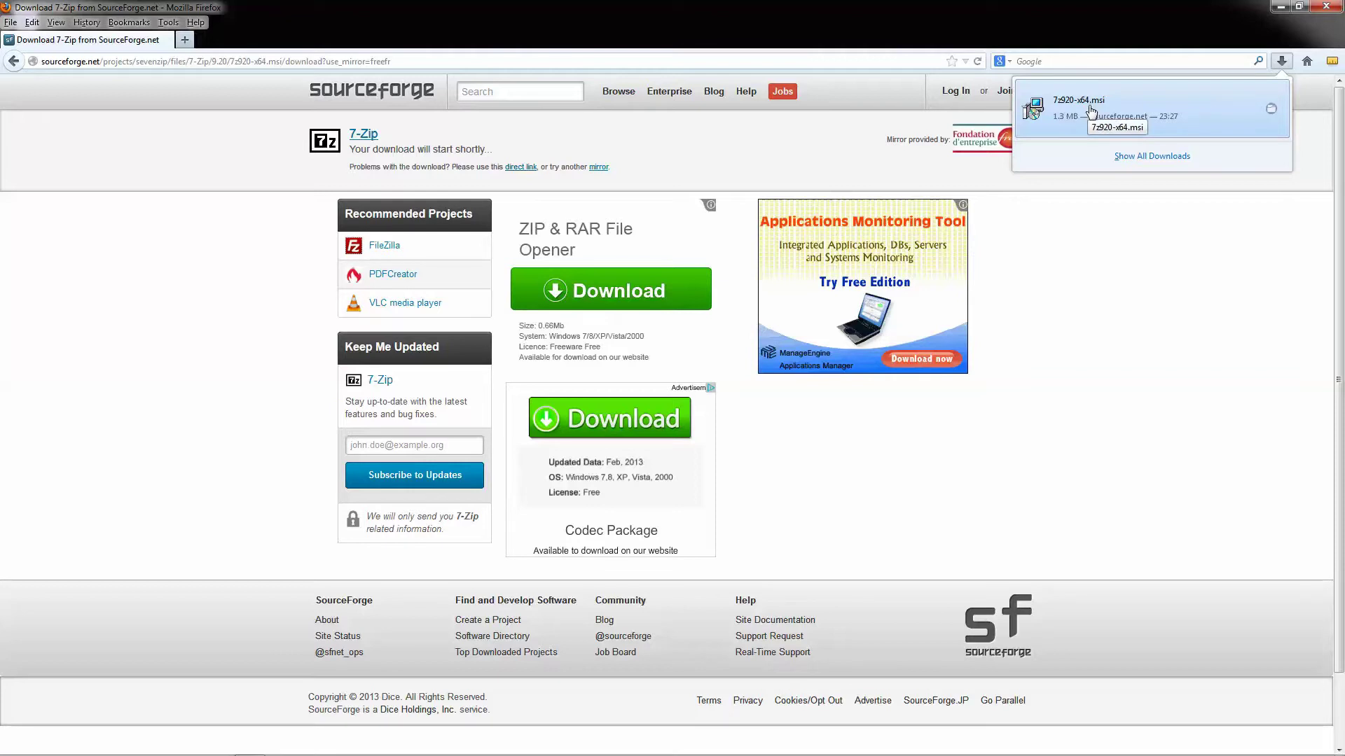
{"action": "left_click", "coordinate": [1108, 313]}
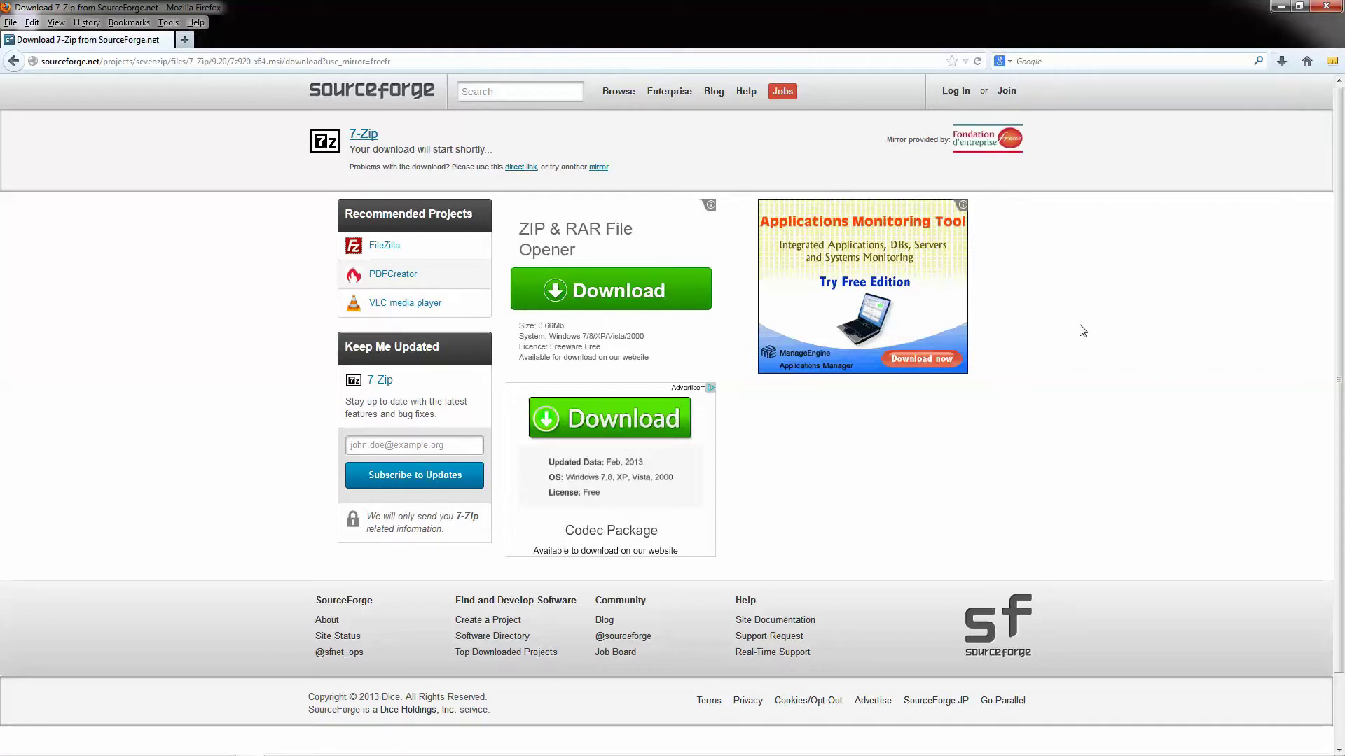
{"action": "left_click", "coordinate": [1280, 7]}
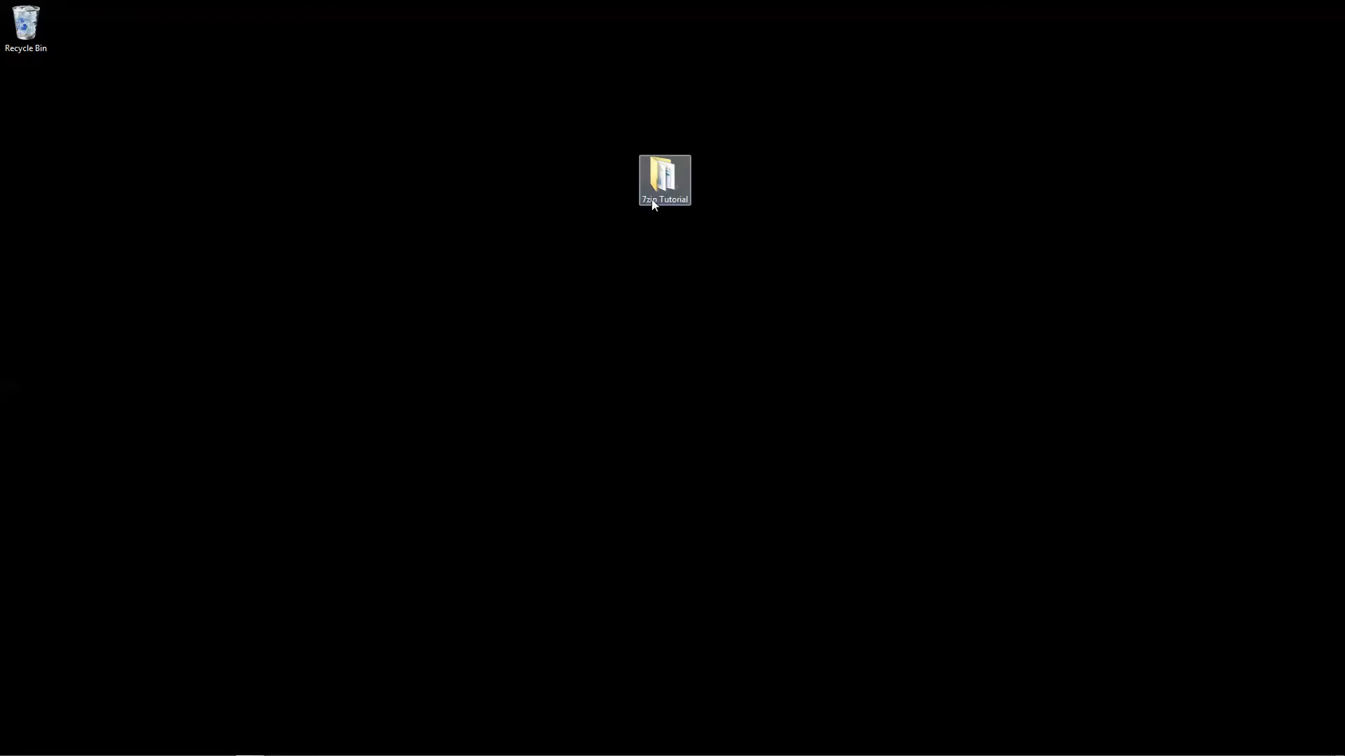
Step: Open the '7zip Tutorial' folder on the desktop to see its four example files
{"action": "mouse_move", "coordinate": [663, 187]}
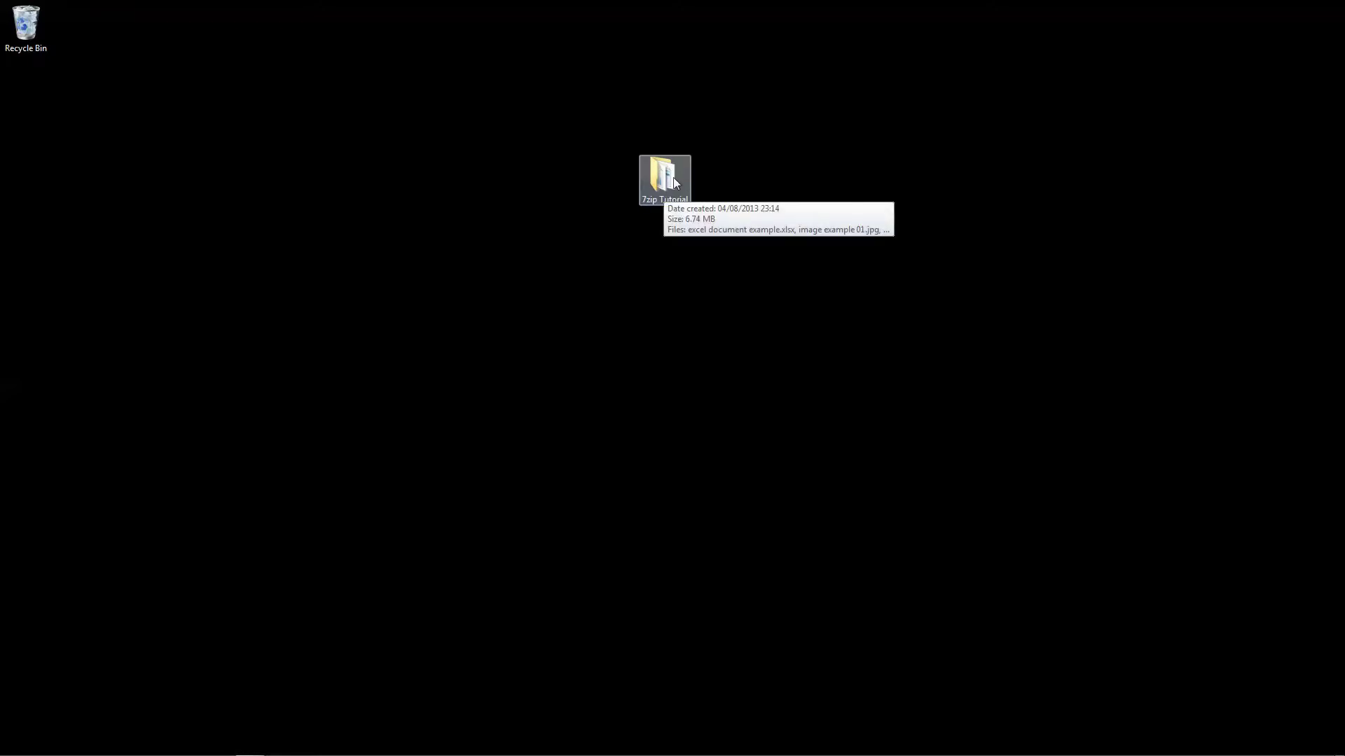
{"action": "double_click", "coordinate": [676, 182]}
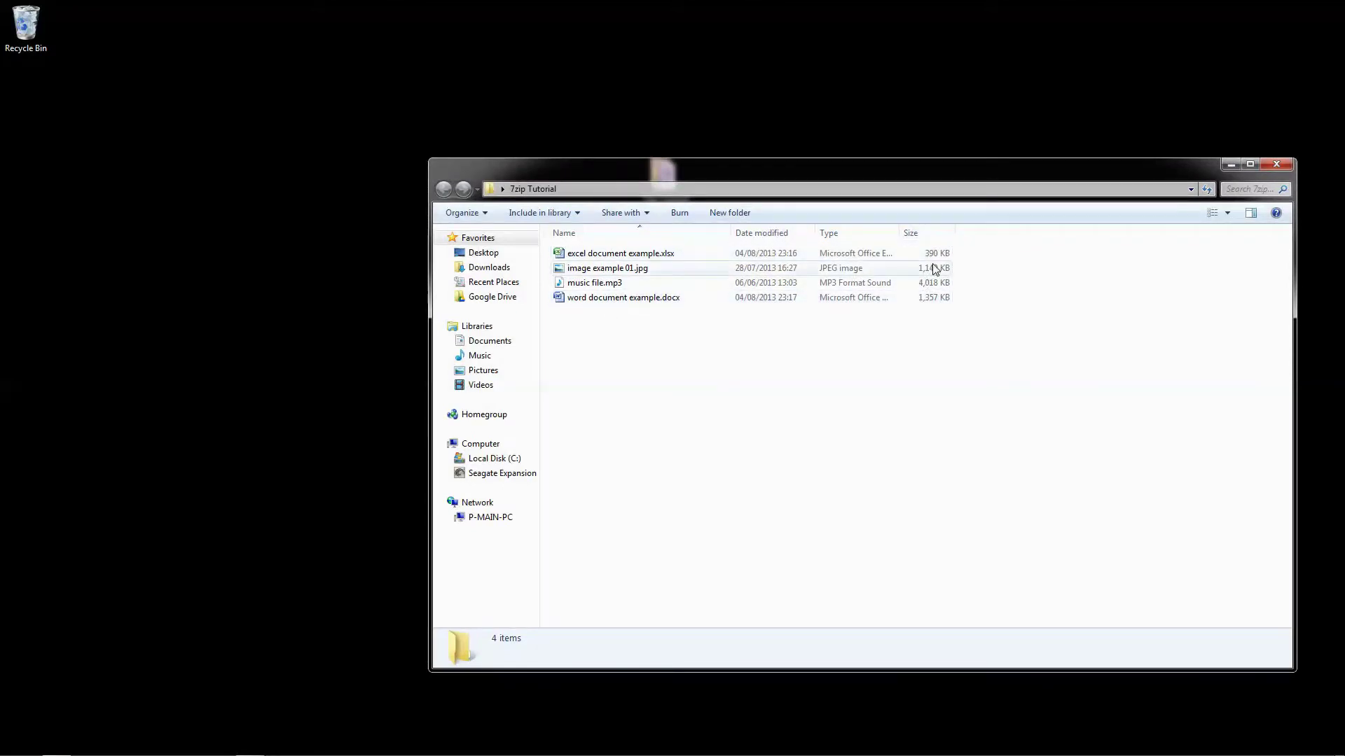
Step: Sort the files by size ascending and drag-select all four example files
{"action": "left_click", "coordinate": [931, 234]}
{"action": "left_click", "coordinate": [923, 233]}
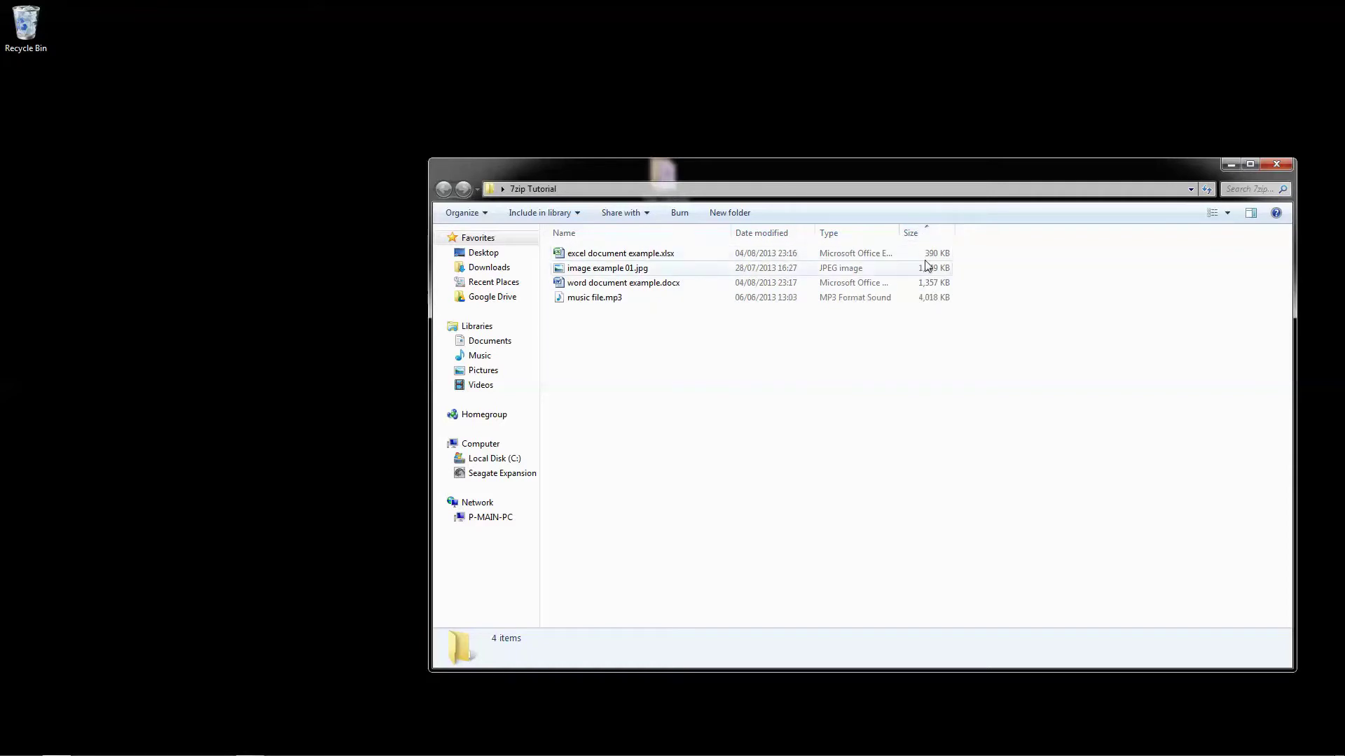
{"action": "left_click", "coordinate": [928, 255]}
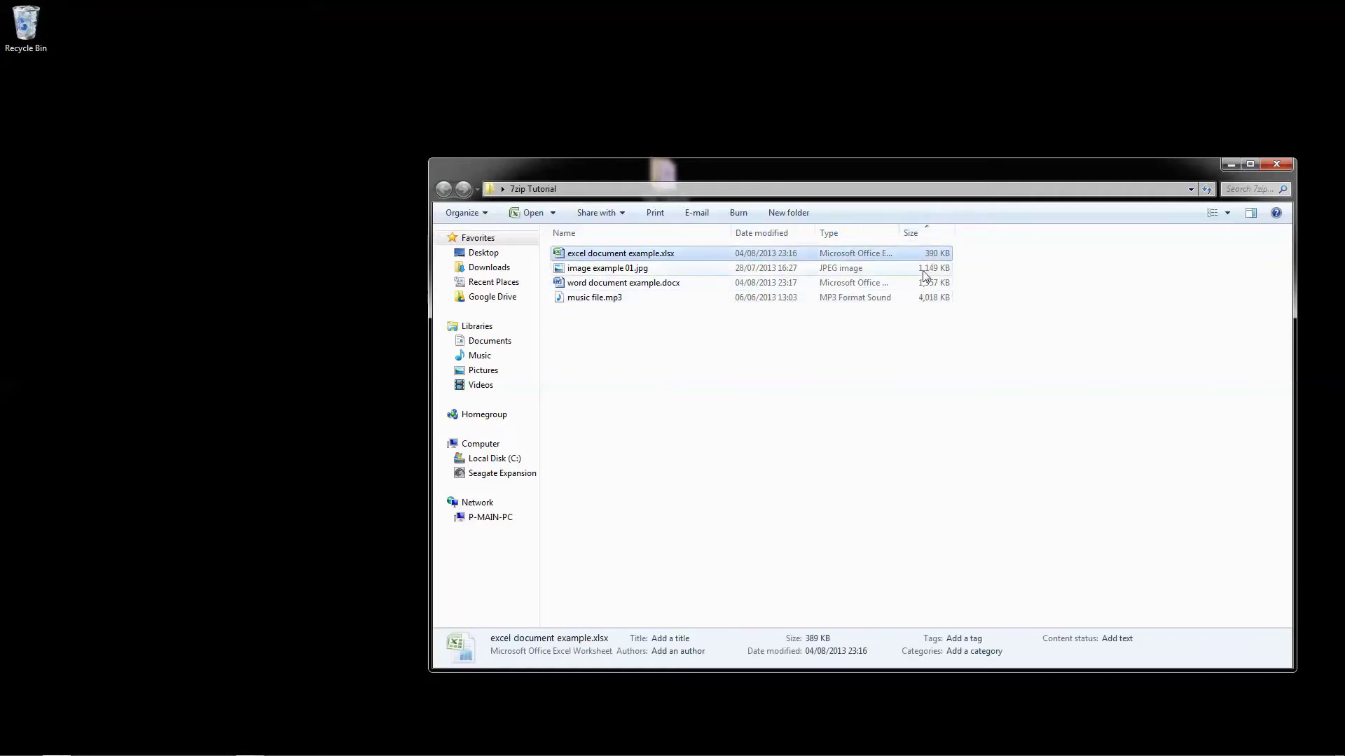
{"action": "left_click", "coordinate": [922, 271]}
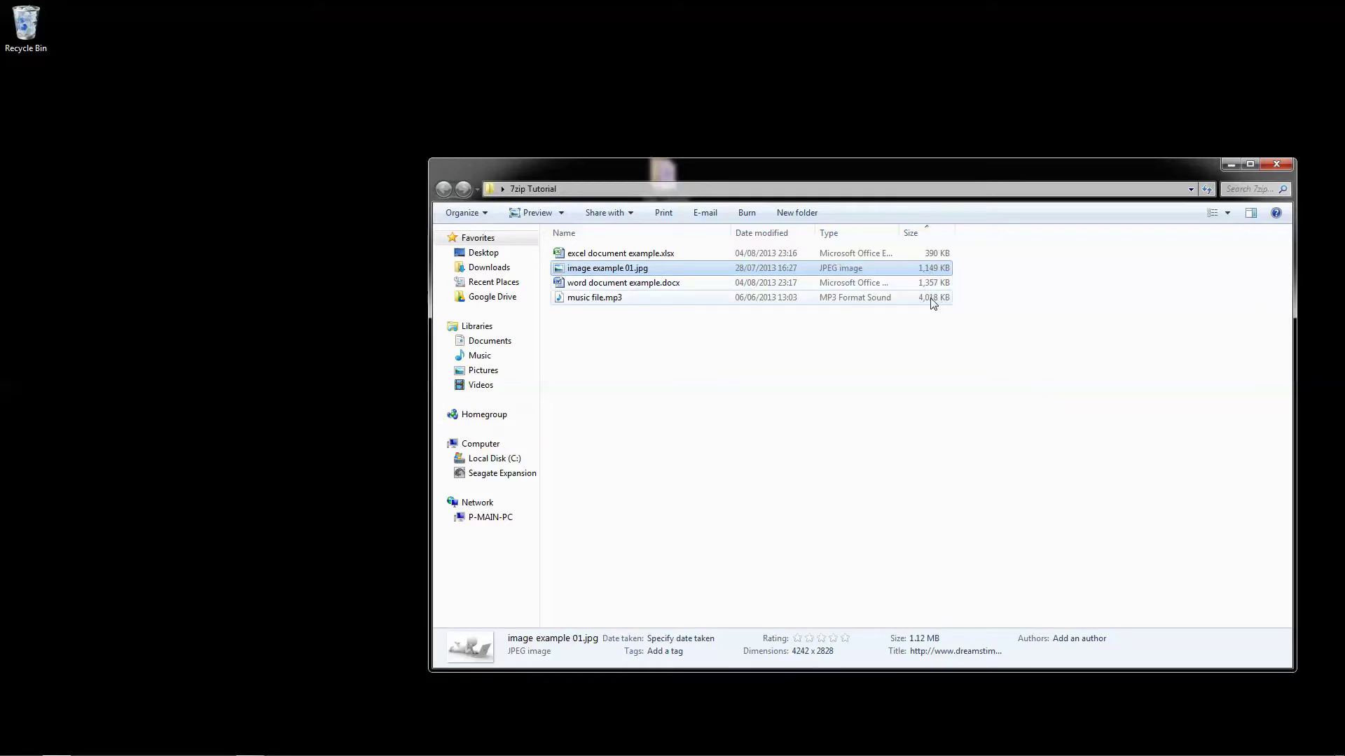
{"action": "left_click", "coordinate": [932, 304]}
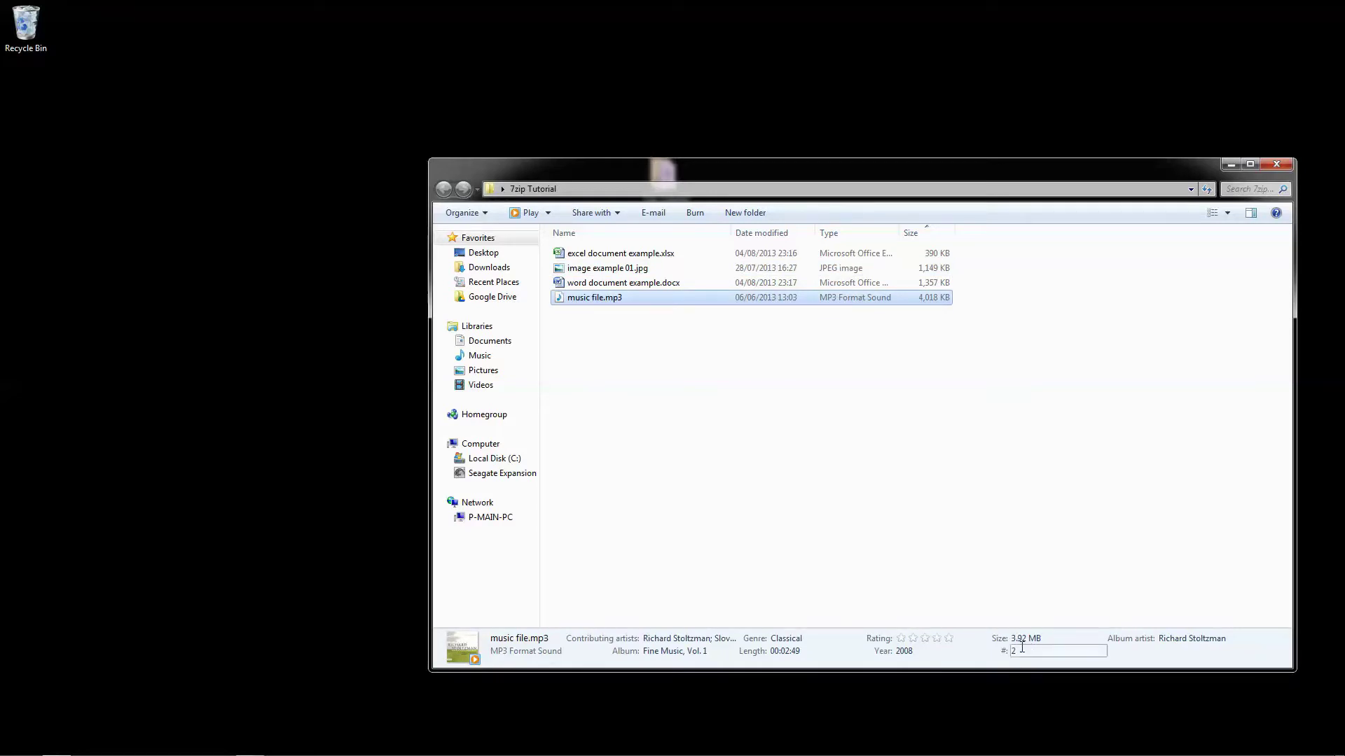
{"action": "left_click", "coordinate": [726, 361]}
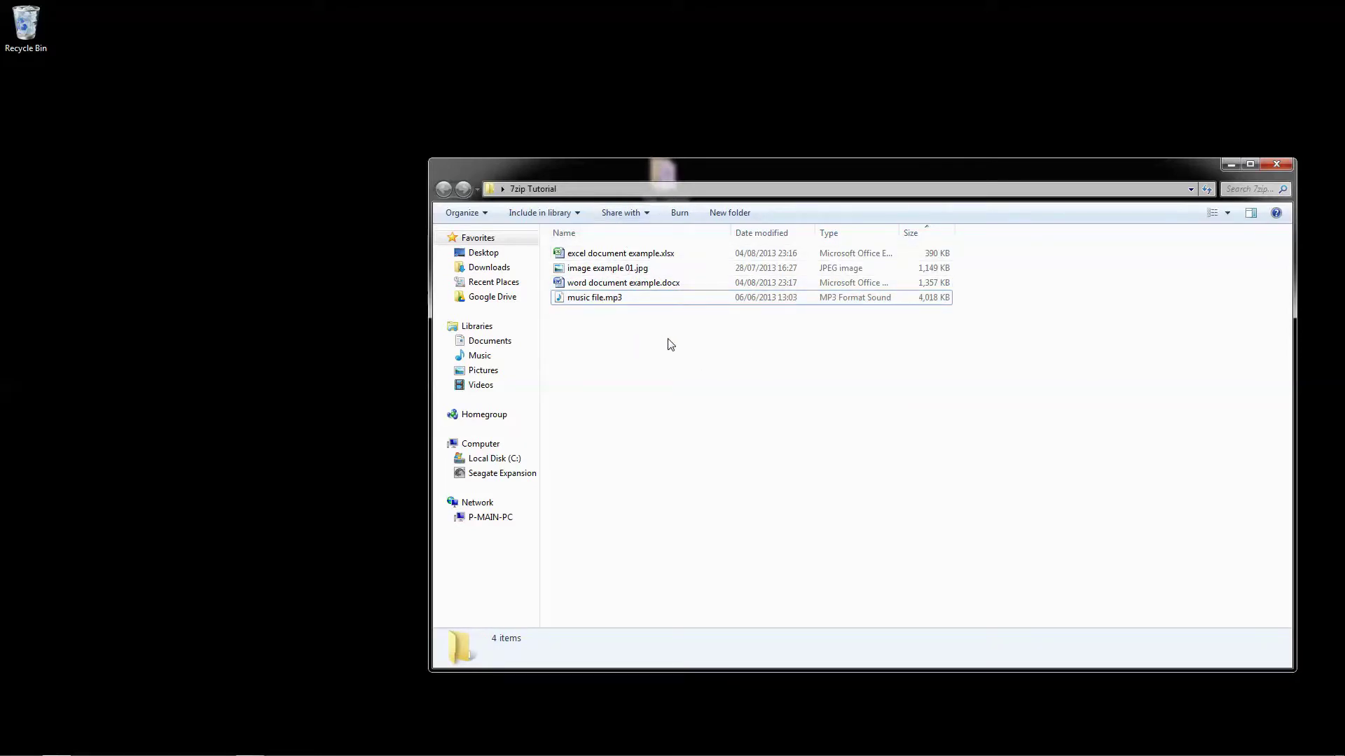
{"action": "left_click_drag", "start_coordinate": [680, 329], "coordinate": [593, 247]}
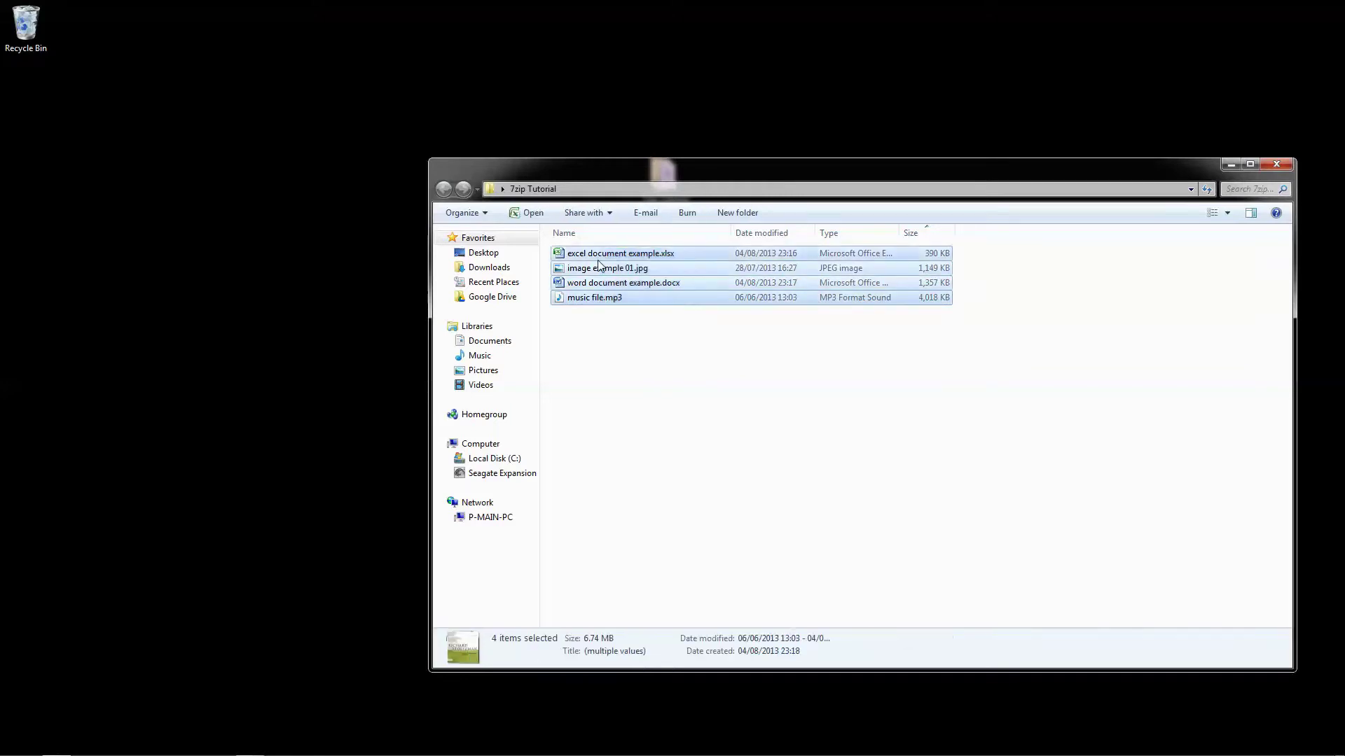
Step: Move the Explorer window down to uncover the desktop folder, then reselect all four files
{"action": "left_click_drag", "start_coordinate": [660, 174], "coordinate": [544, 154]}
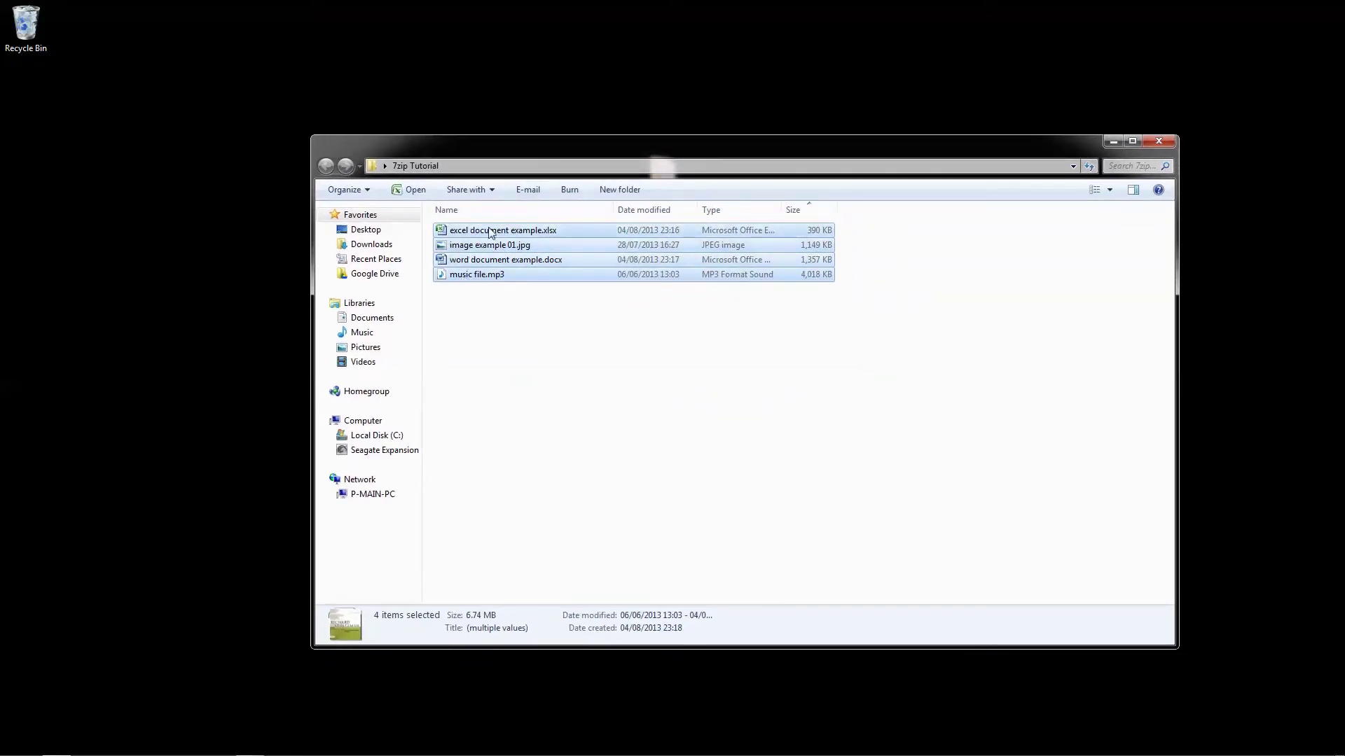
{"action": "left_click_drag", "start_coordinate": [719, 150], "coordinate": [709, 233]}
{"action": "left_click", "coordinate": [687, 170]}
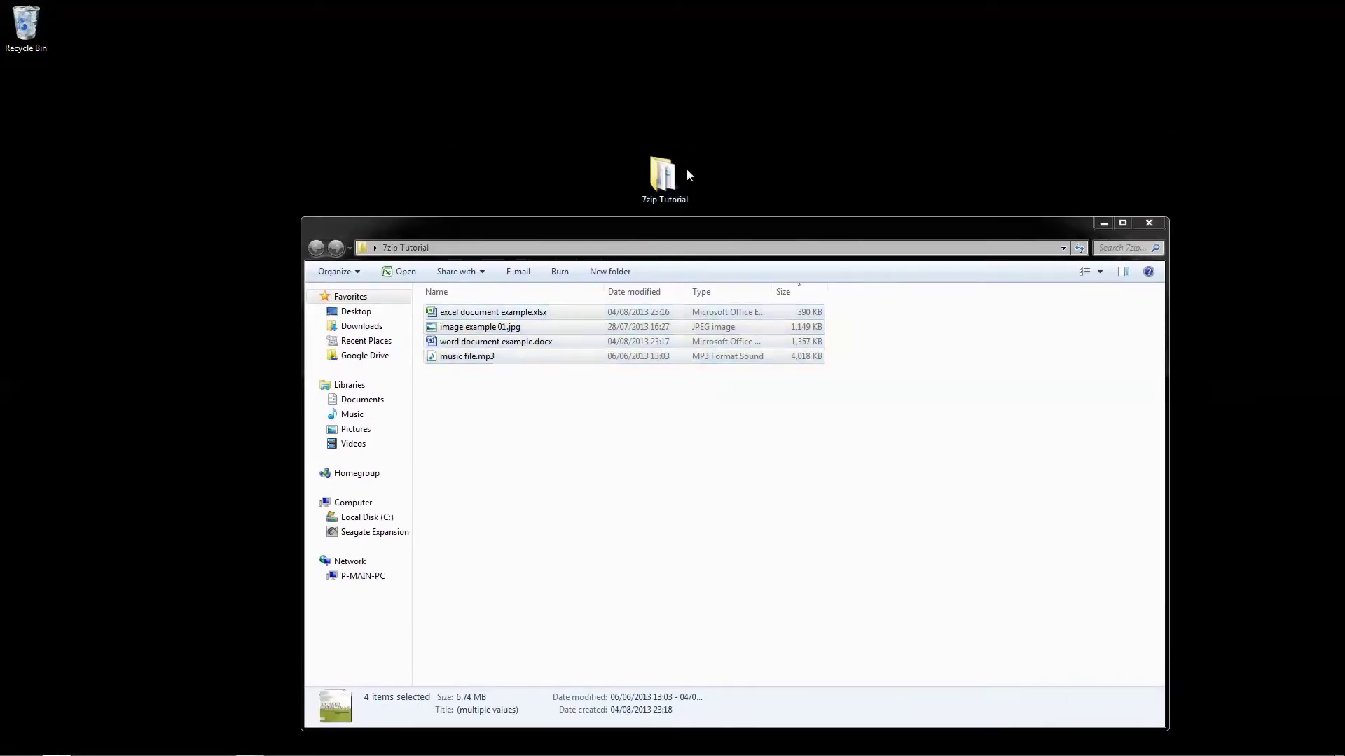
{"action": "left_click", "coordinate": [529, 379]}
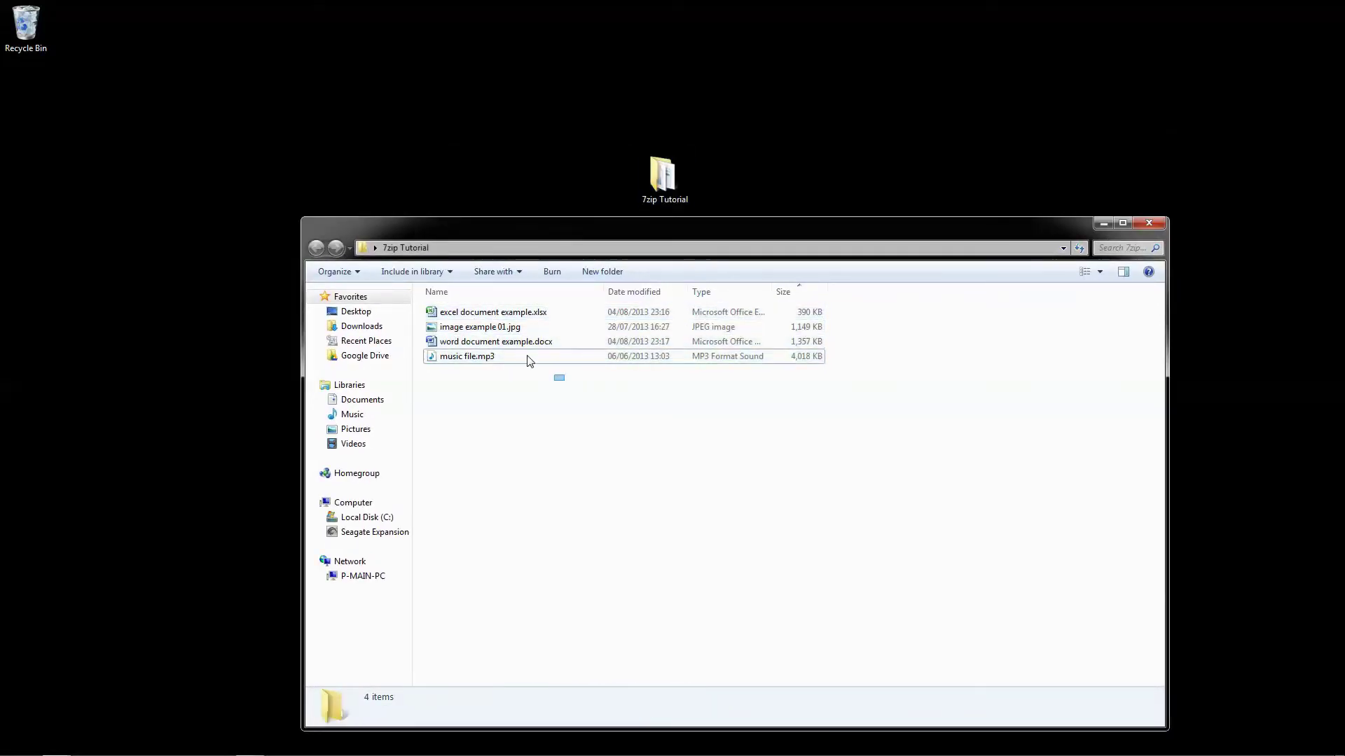
{"action": "left_click_drag", "start_coordinate": [559, 378], "coordinate": [474, 310]}
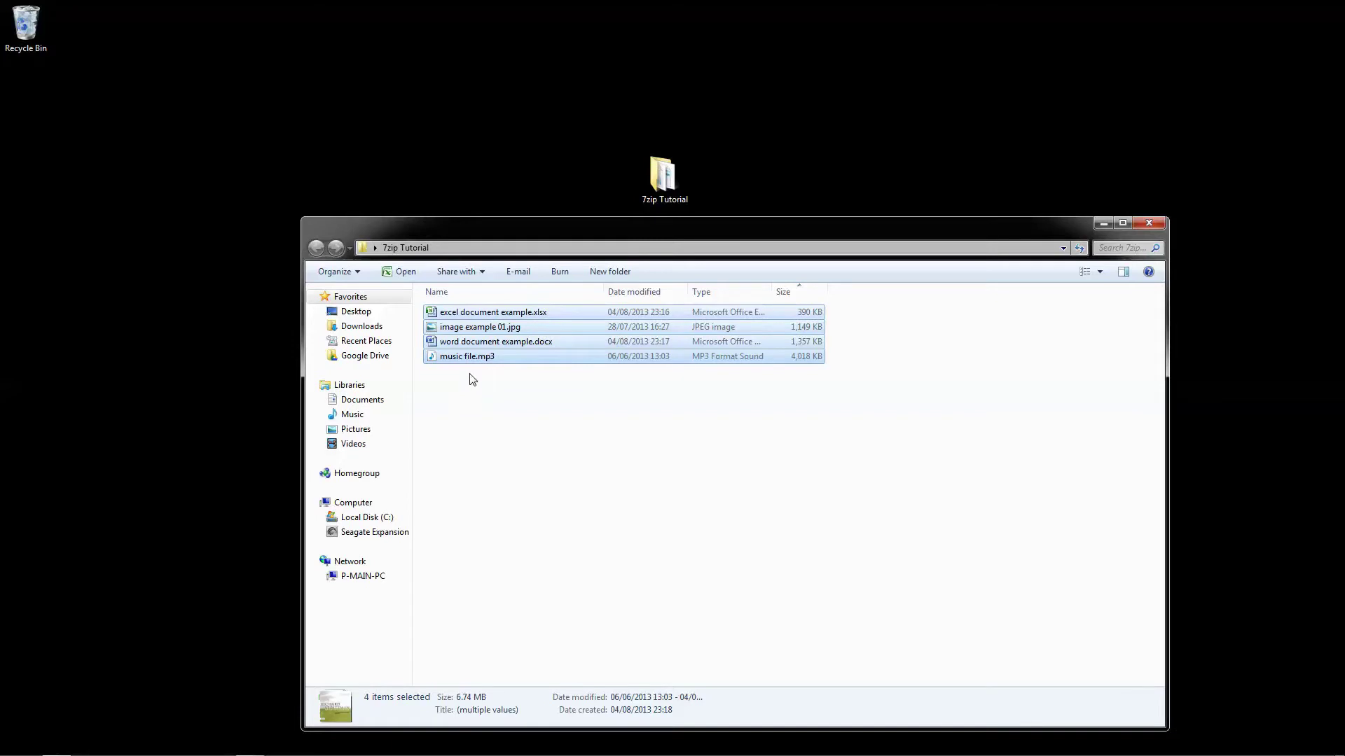
{"action": "left_click_drag", "start_coordinate": [538, 385], "coordinate": [455, 319]}
{"action": "left_click", "coordinate": [477, 377]}
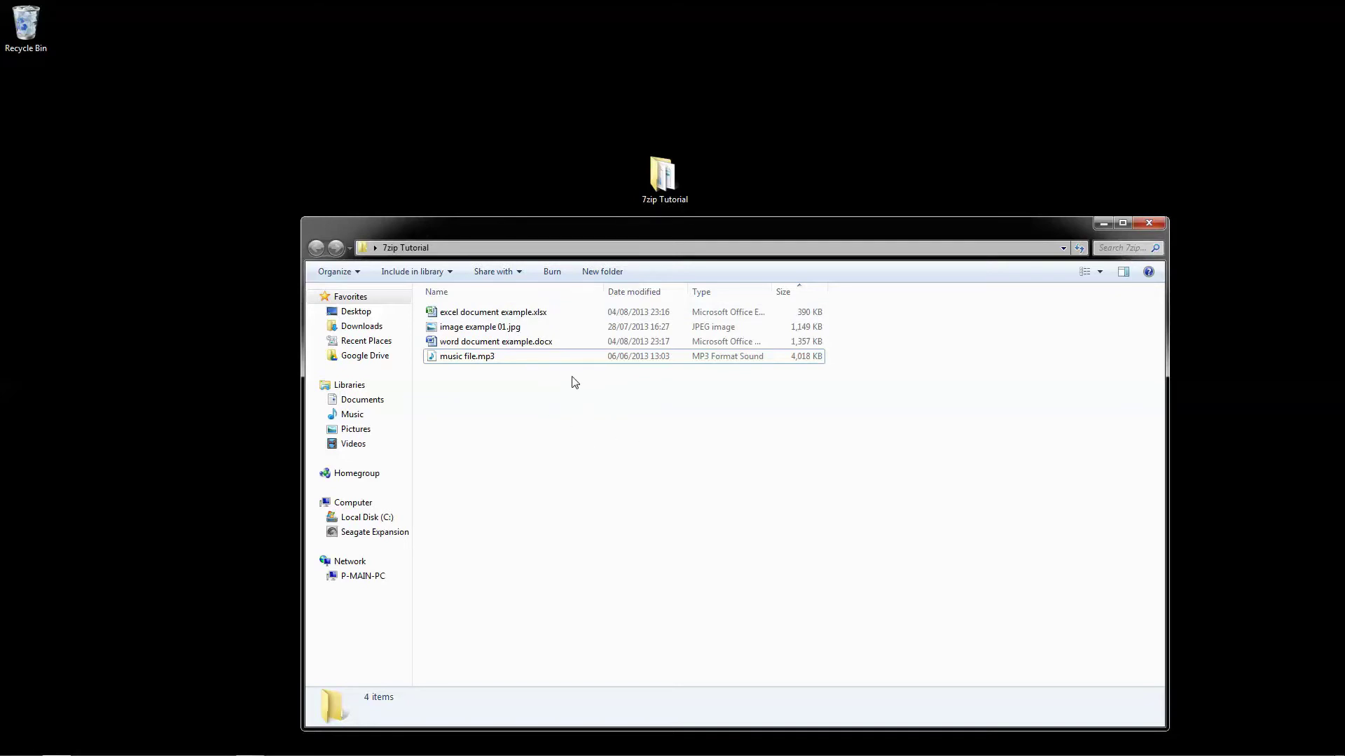
{"action": "left_click_drag", "start_coordinate": [558, 372], "coordinate": [448, 308]}
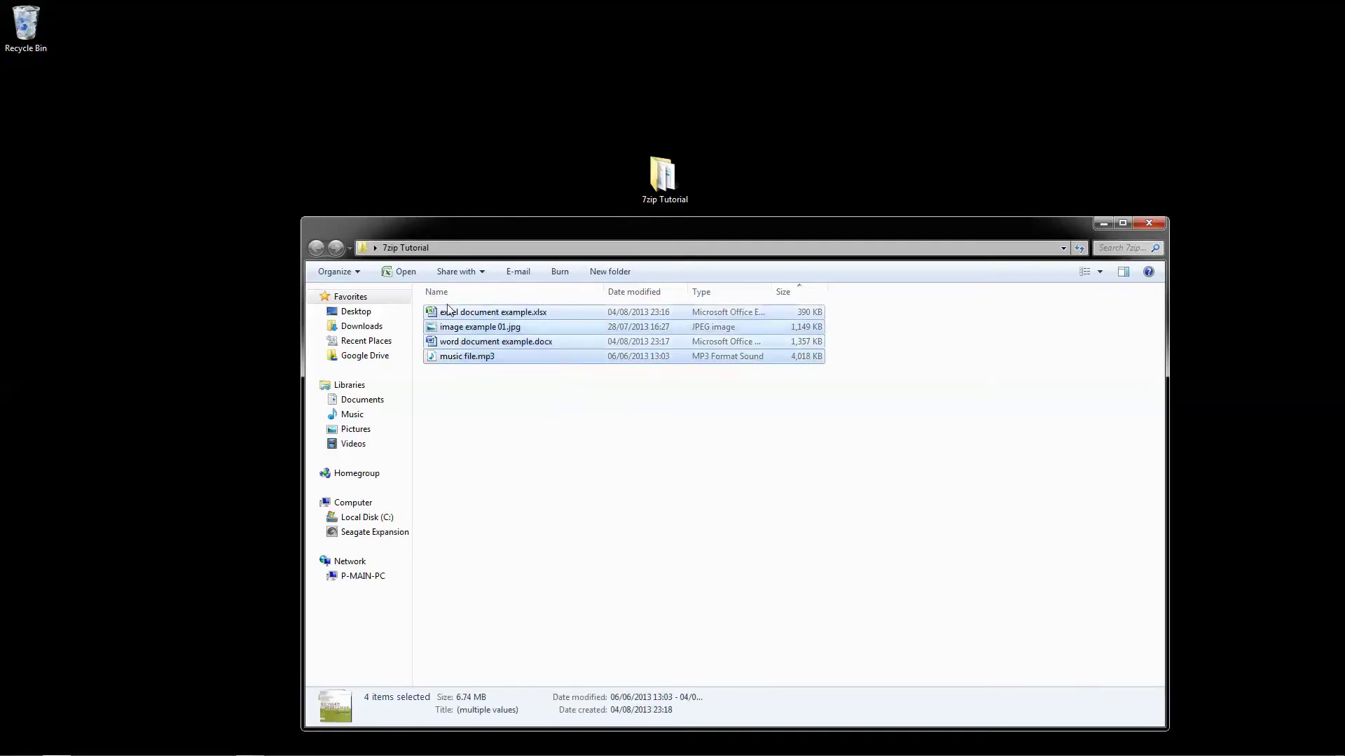
Step: Choose 7-Zip > Add to archive... from the four selected files' context menu
{"action": "right_click", "coordinate": [482, 329]}
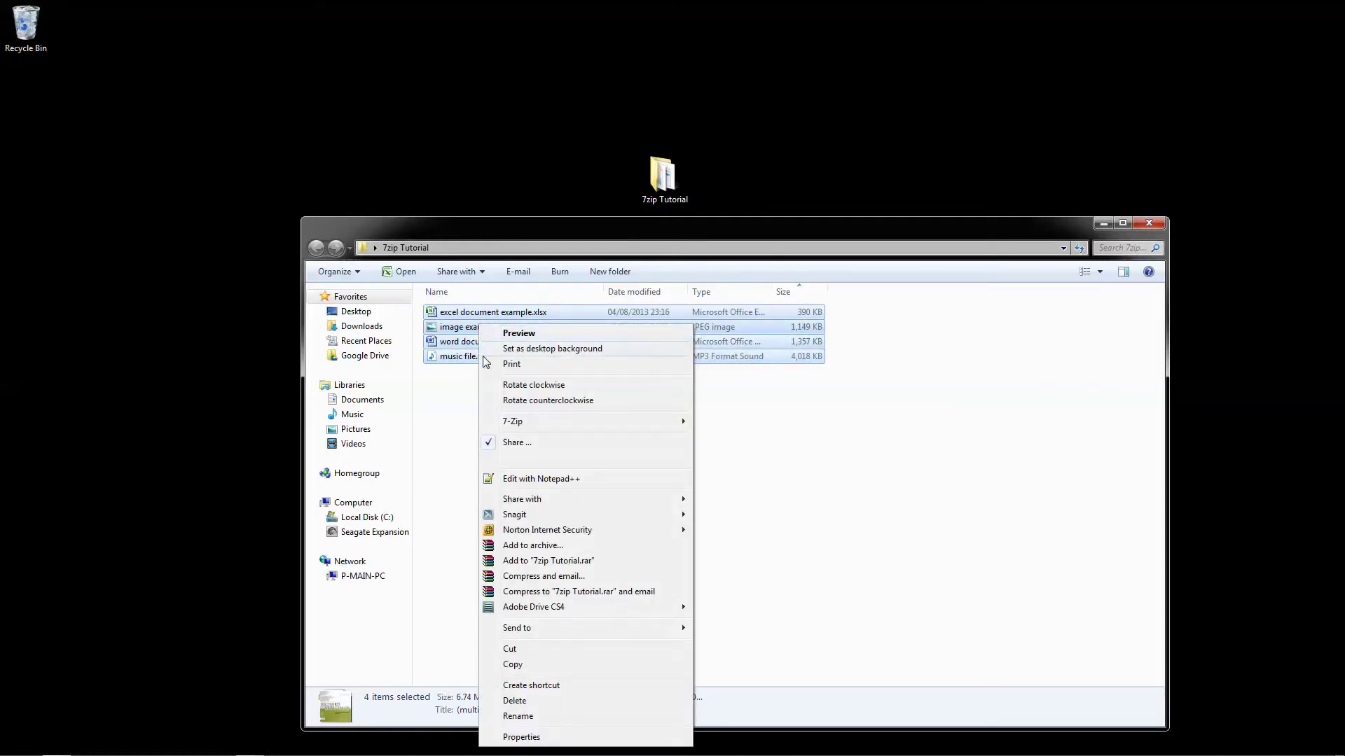
{"action": "mouse_move", "coordinate": [505, 427]}
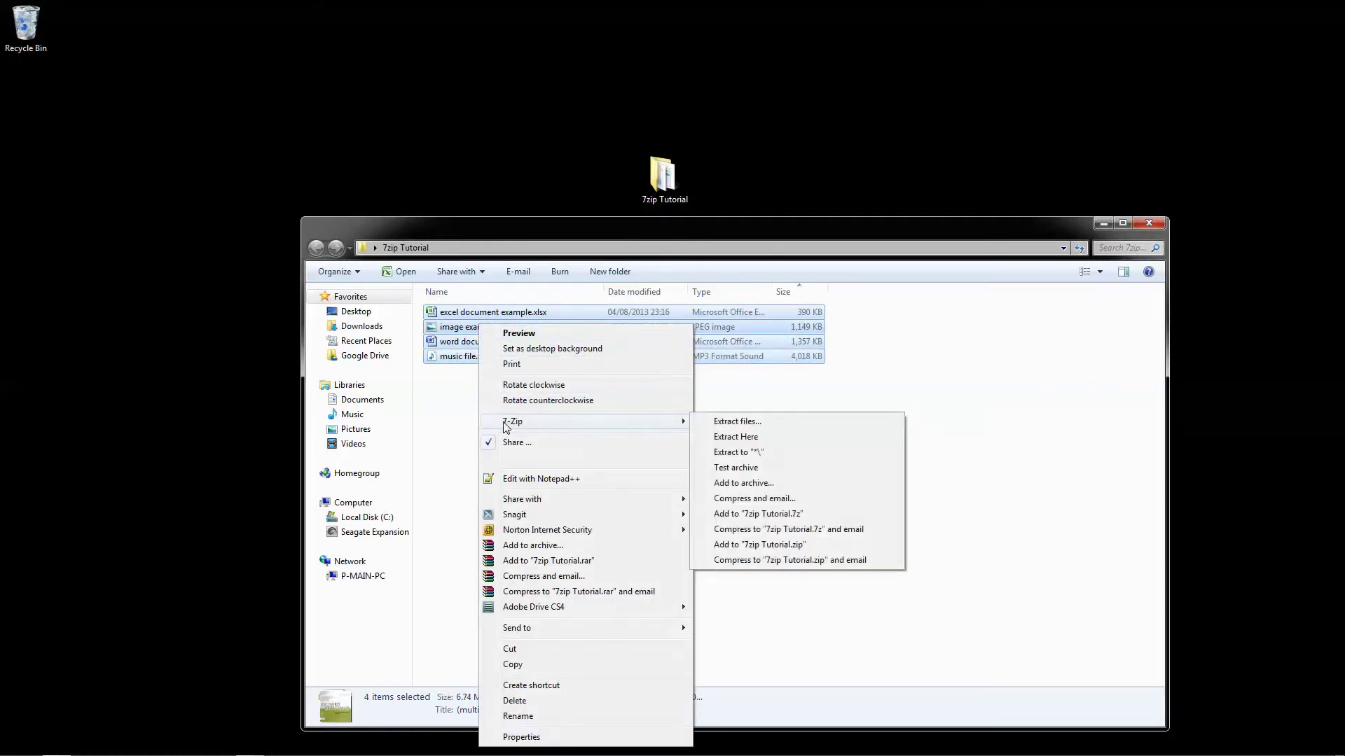
{"action": "left_click", "coordinate": [736, 485]}
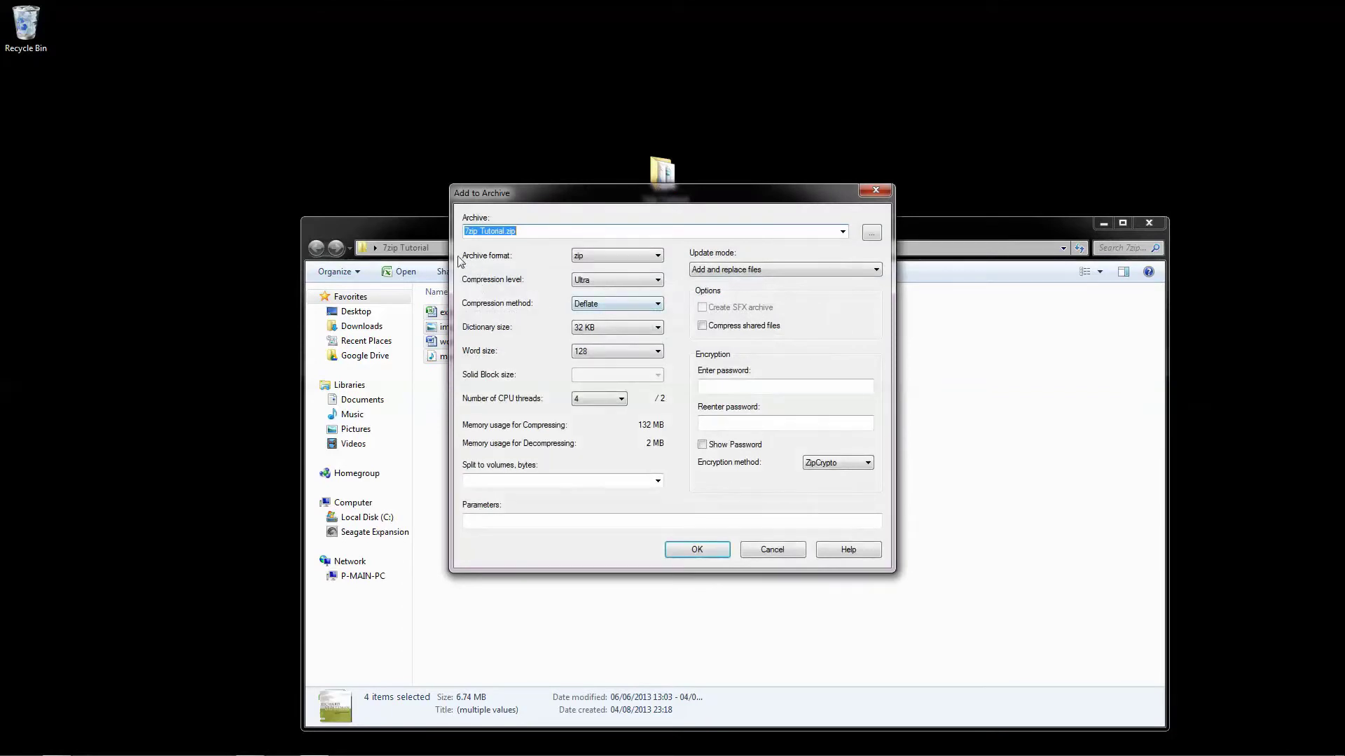
Step: Keep zip as the archive format for '7zip Tutorial.zip' after briefly trying 7z
{"action": "left_click_drag", "start_coordinate": [531, 199], "coordinate": [703, 283]}
{"action": "left_click", "coordinate": [656, 316]}
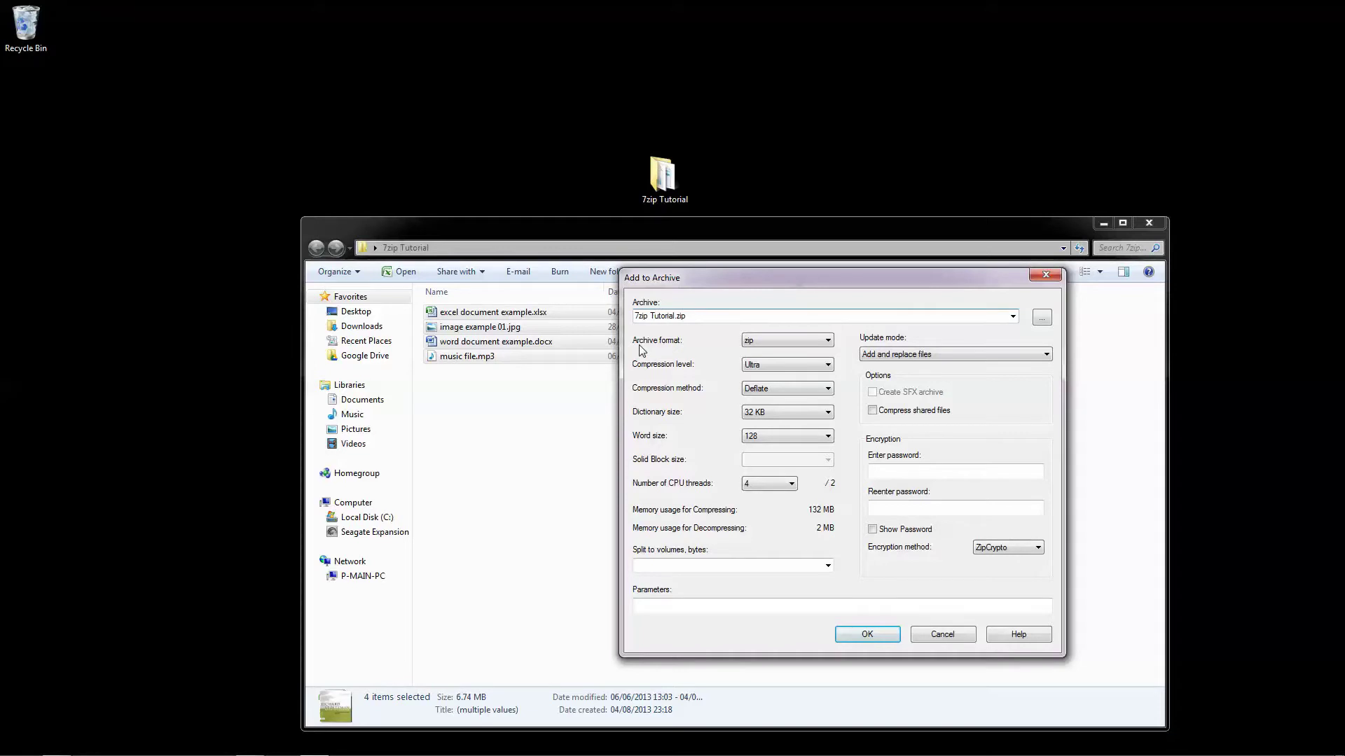
{"action": "left_click", "coordinate": [772, 342]}
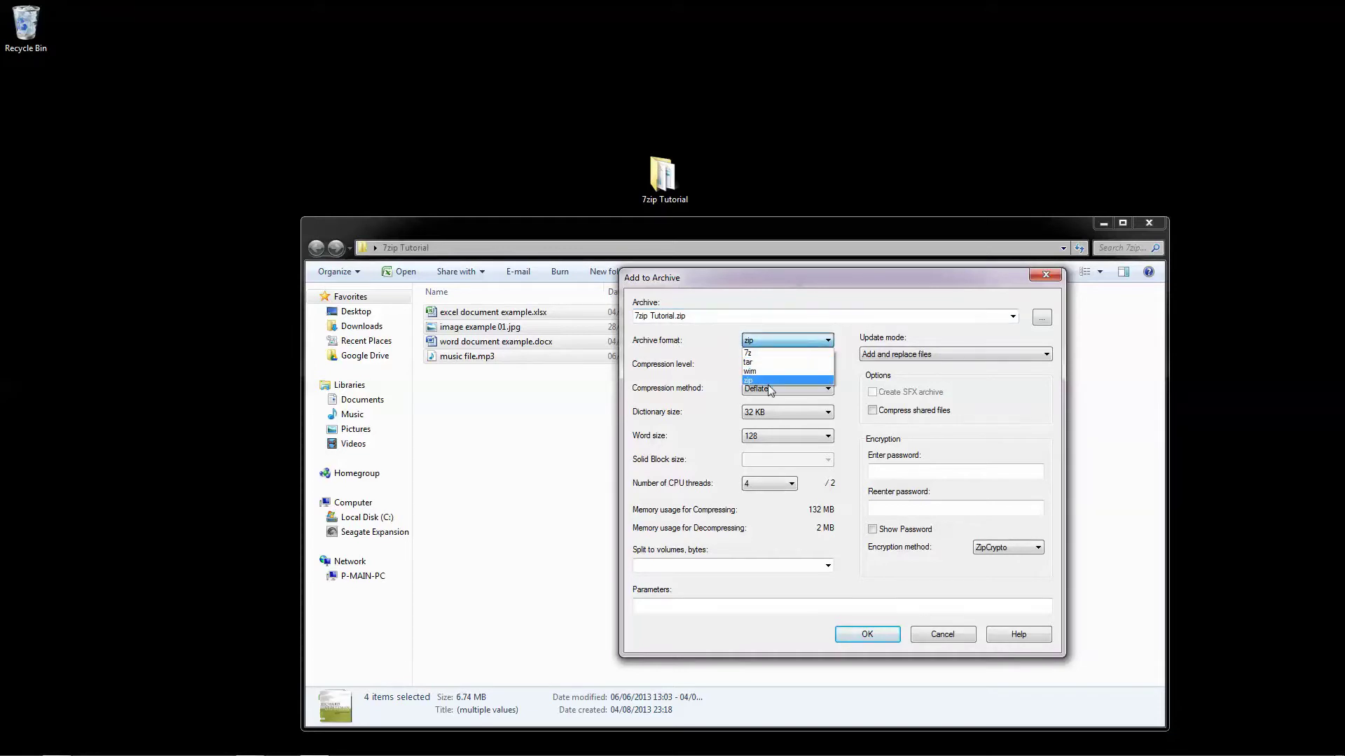
{"action": "left_click", "coordinate": [748, 355]}
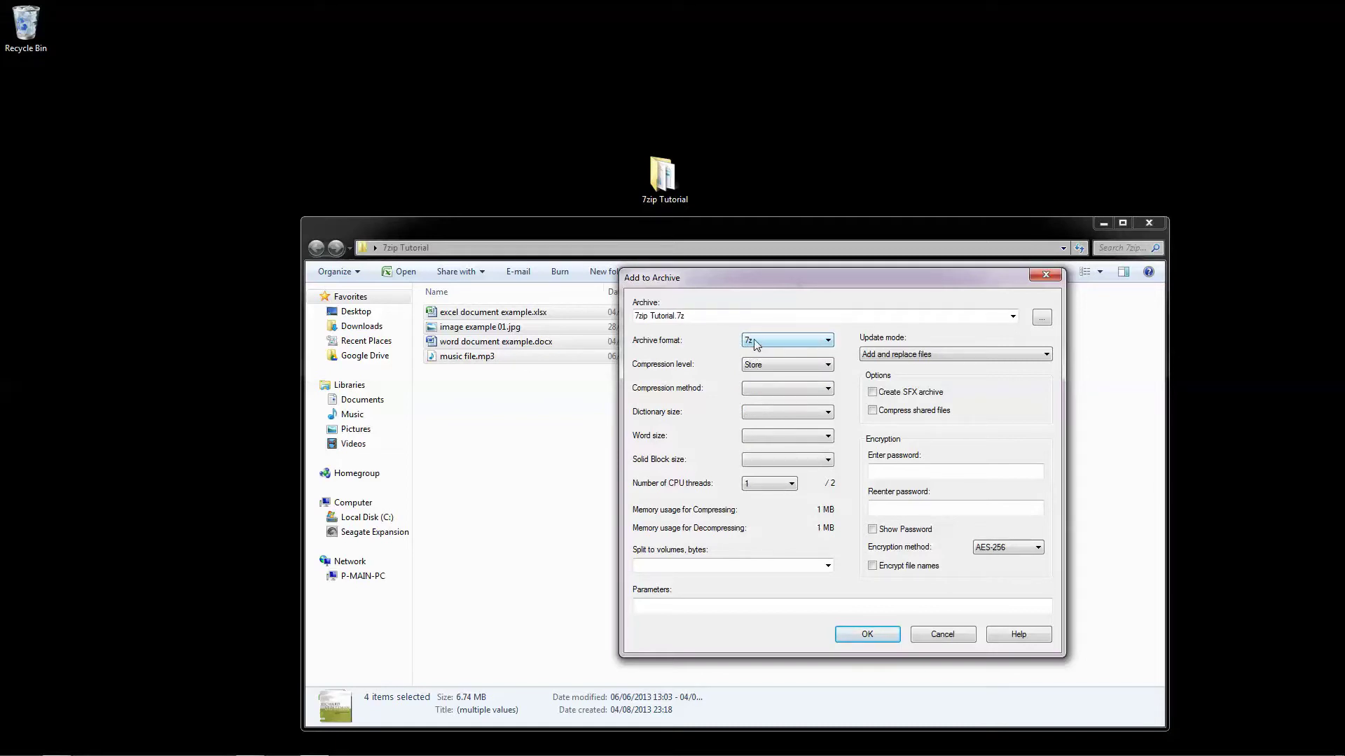
{"action": "left_click", "coordinate": [751, 340]}
{"action": "left_click", "coordinate": [751, 381]}
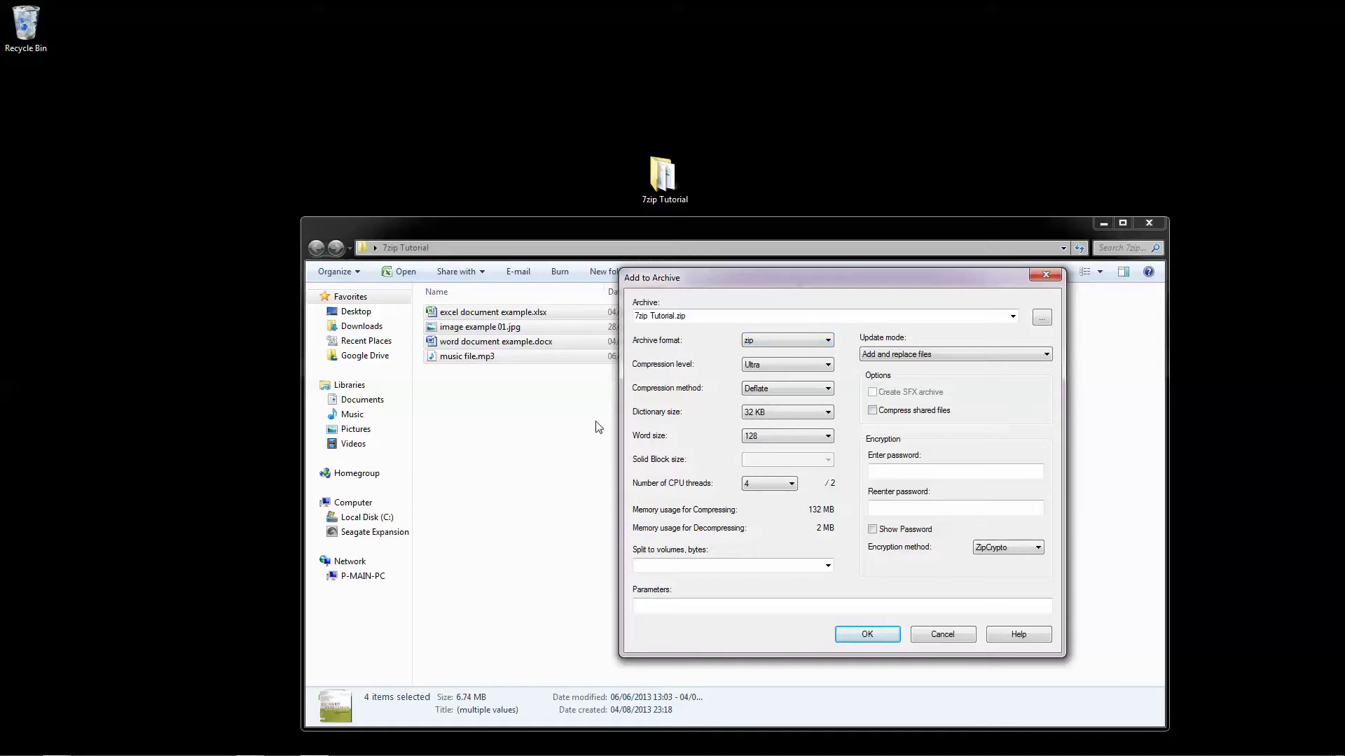
{"action": "left_click", "coordinate": [760, 343]}
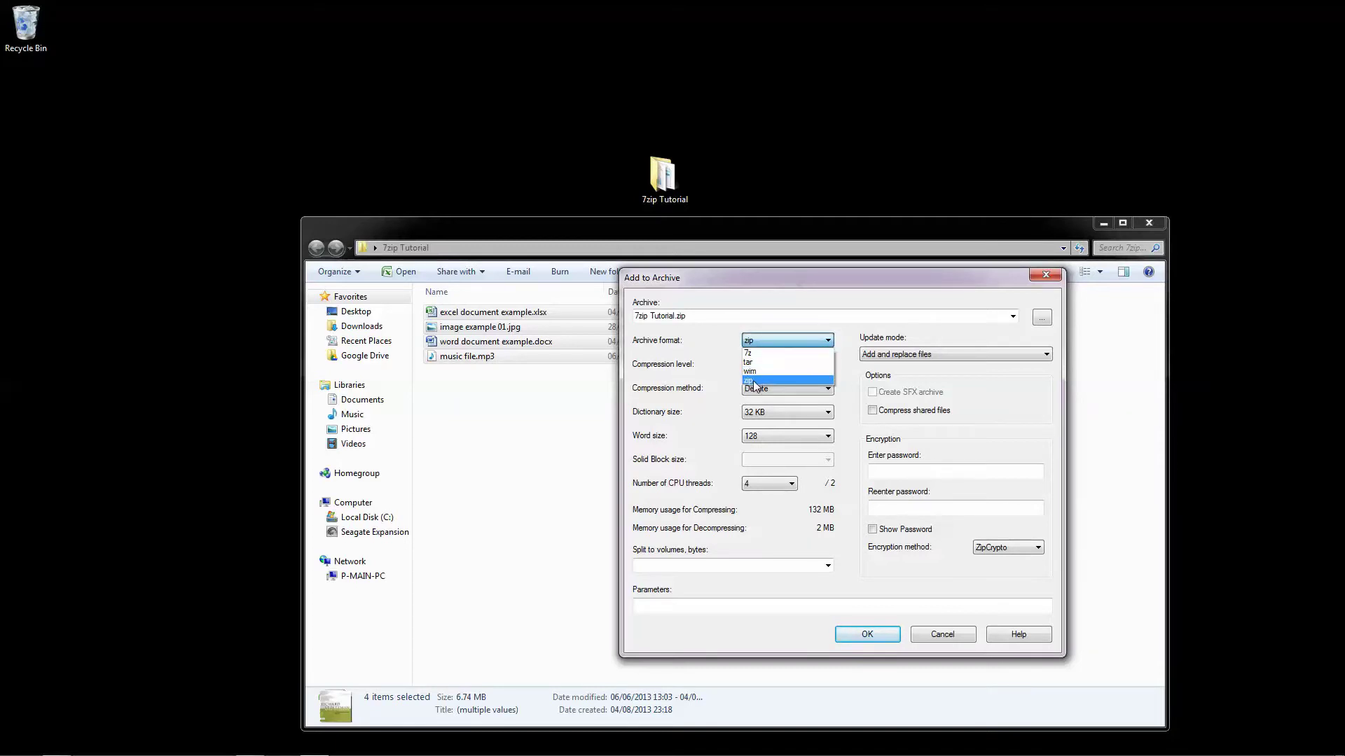
{"action": "left_click", "coordinate": [755, 381]}
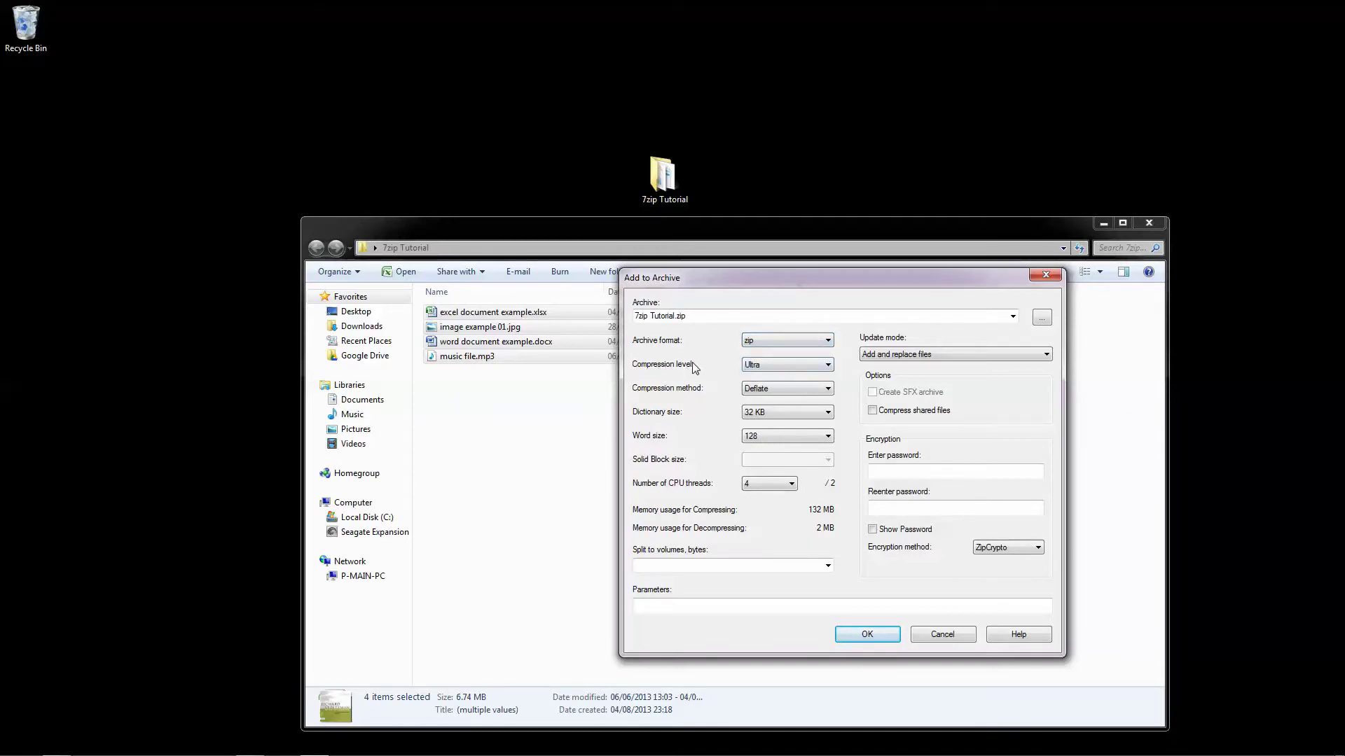
Step: Keep Ultra compression, set 4 CPU threads, and start compressing
{"action": "left_click", "coordinate": [762, 370]}
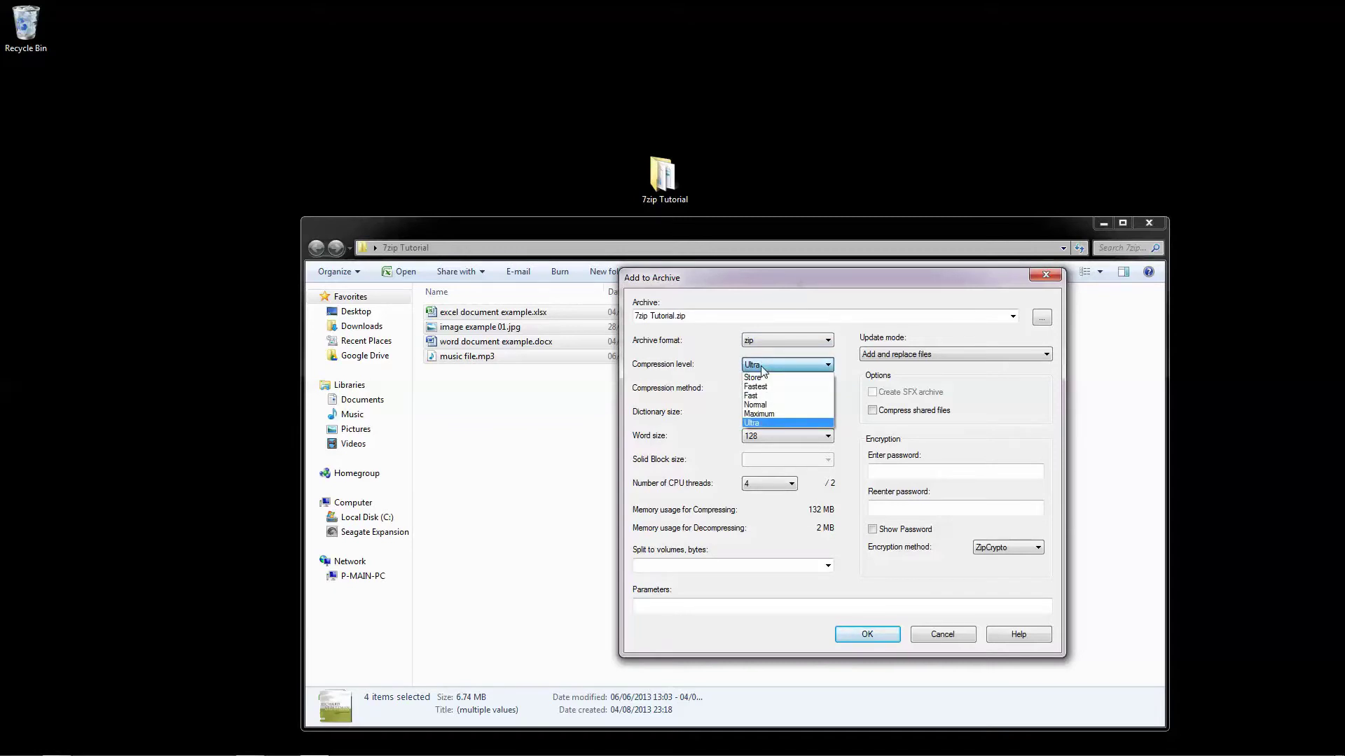
{"action": "left_click", "coordinate": [762, 423]}
{"action": "left_click_drag", "start_coordinate": [751, 281], "coordinate": [990, 285]}
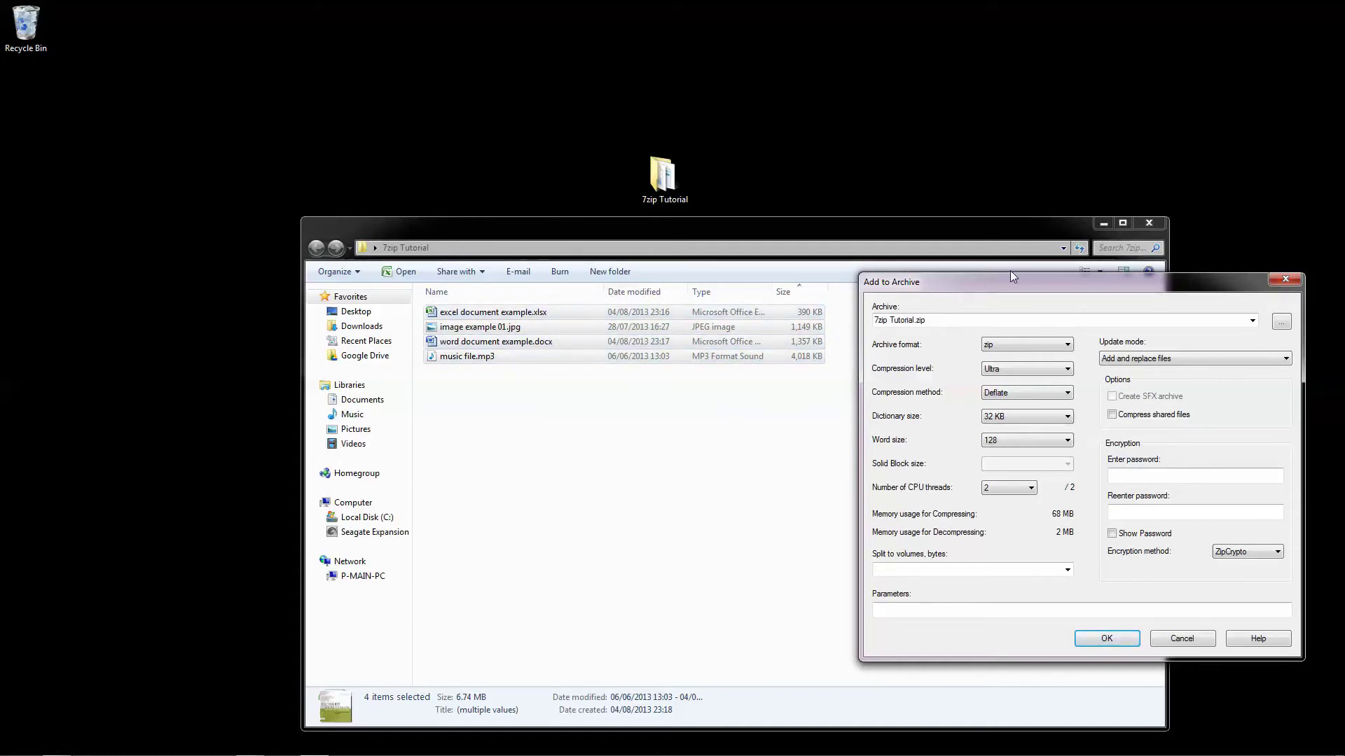
{"action": "left_click_drag", "start_coordinate": [1014, 277], "coordinate": [716, 275]}
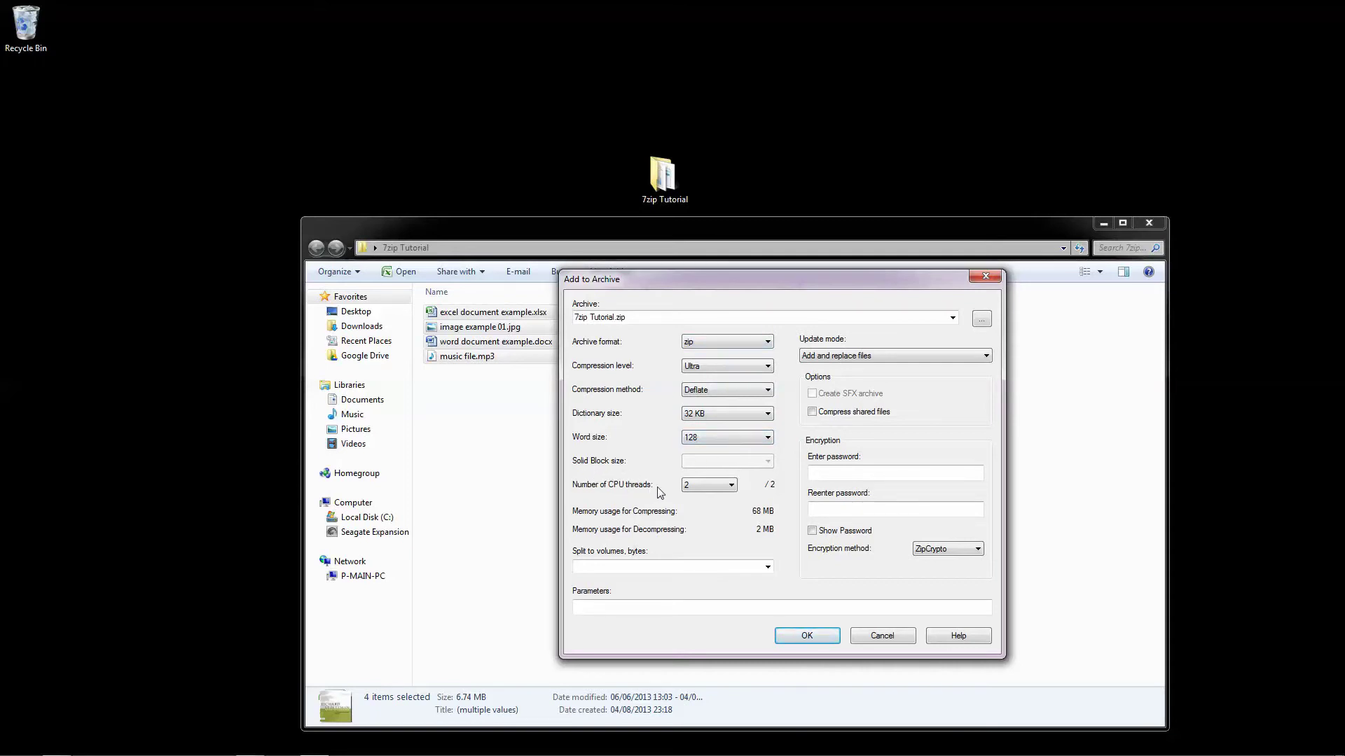
{"action": "left_click", "coordinate": [696, 489]}
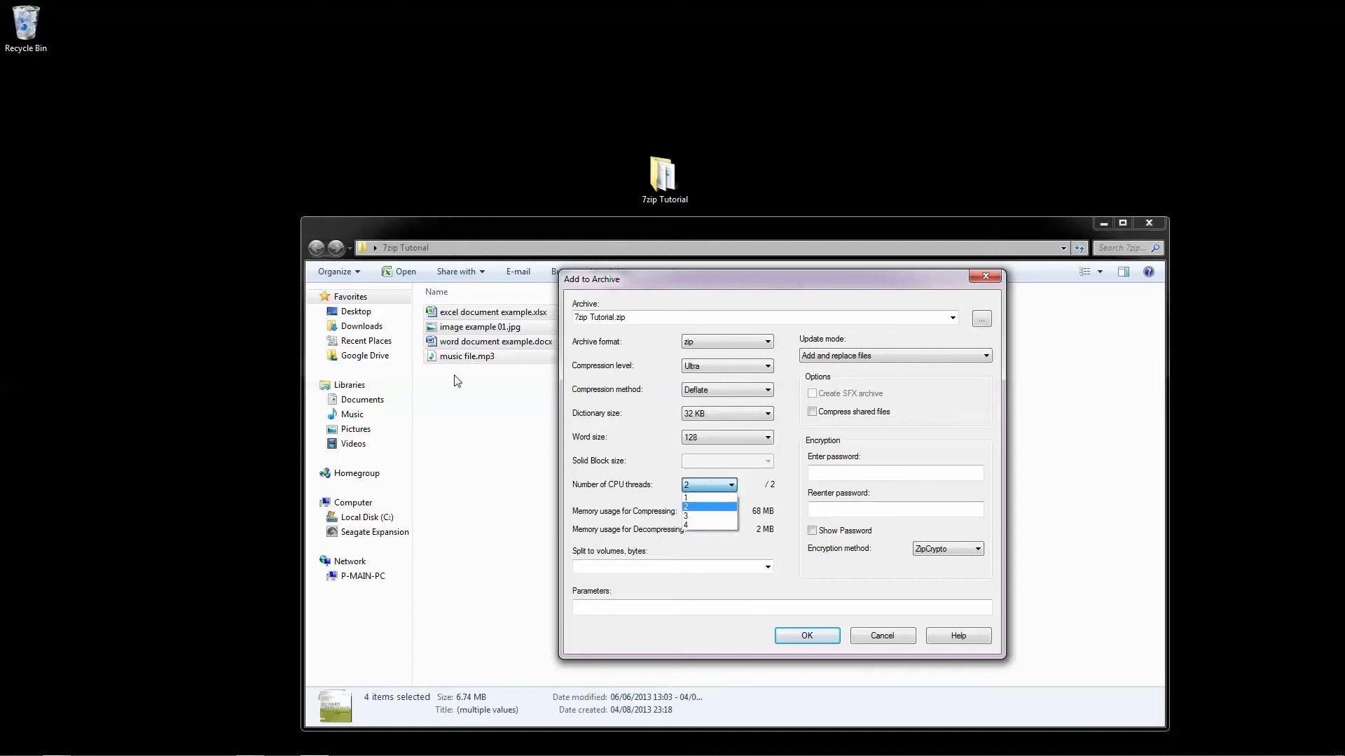
{"action": "left_click", "coordinate": [688, 526]}
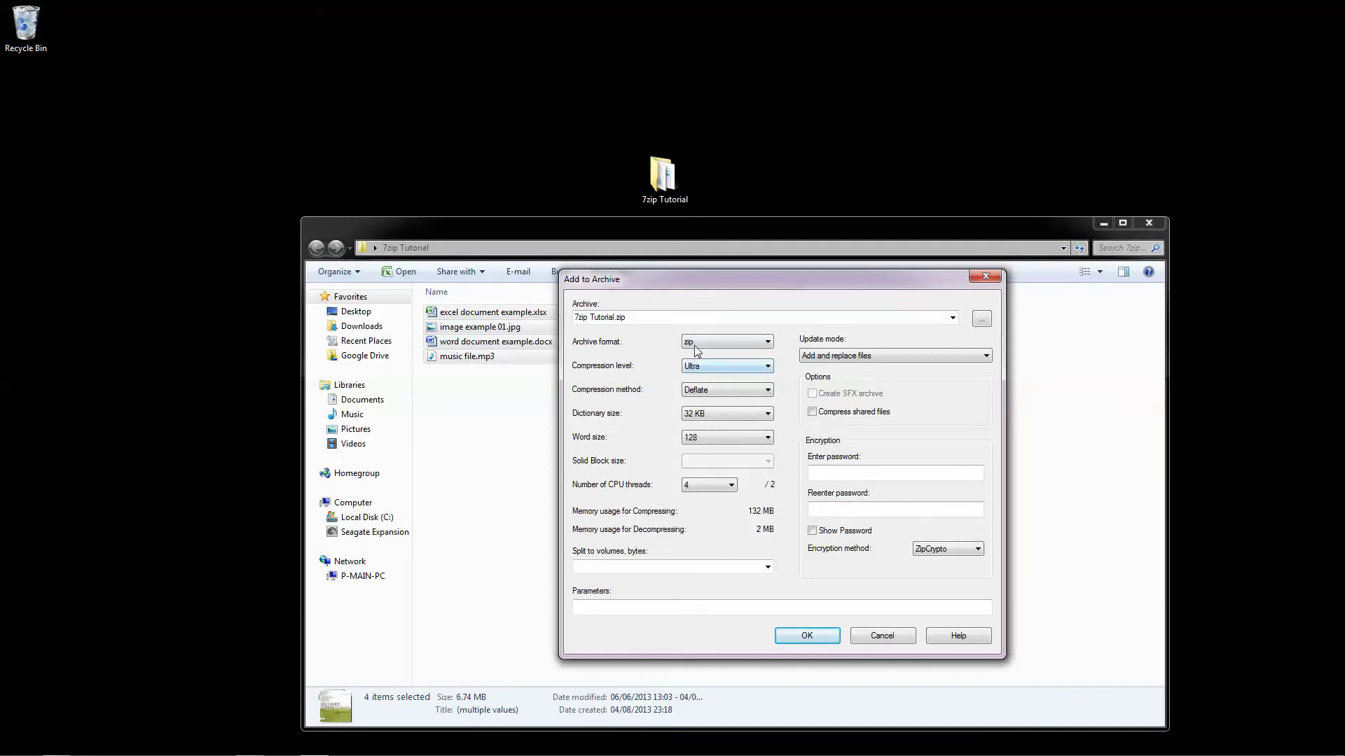
{"action": "left_click", "coordinate": [807, 636]}
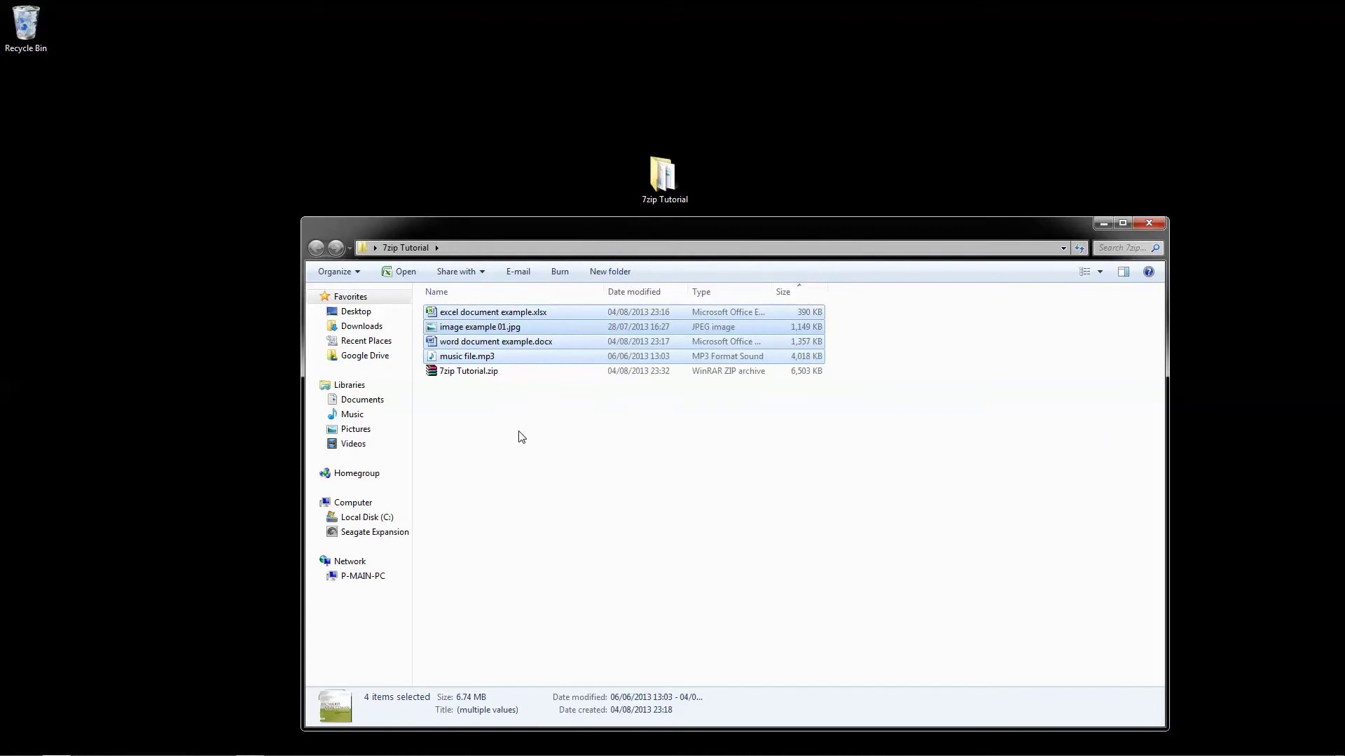
Step: Select 7zip Tutorial.zip to check its 6,503 KB size, then reselect the original files
{"action": "left_click", "coordinate": [521, 437]}
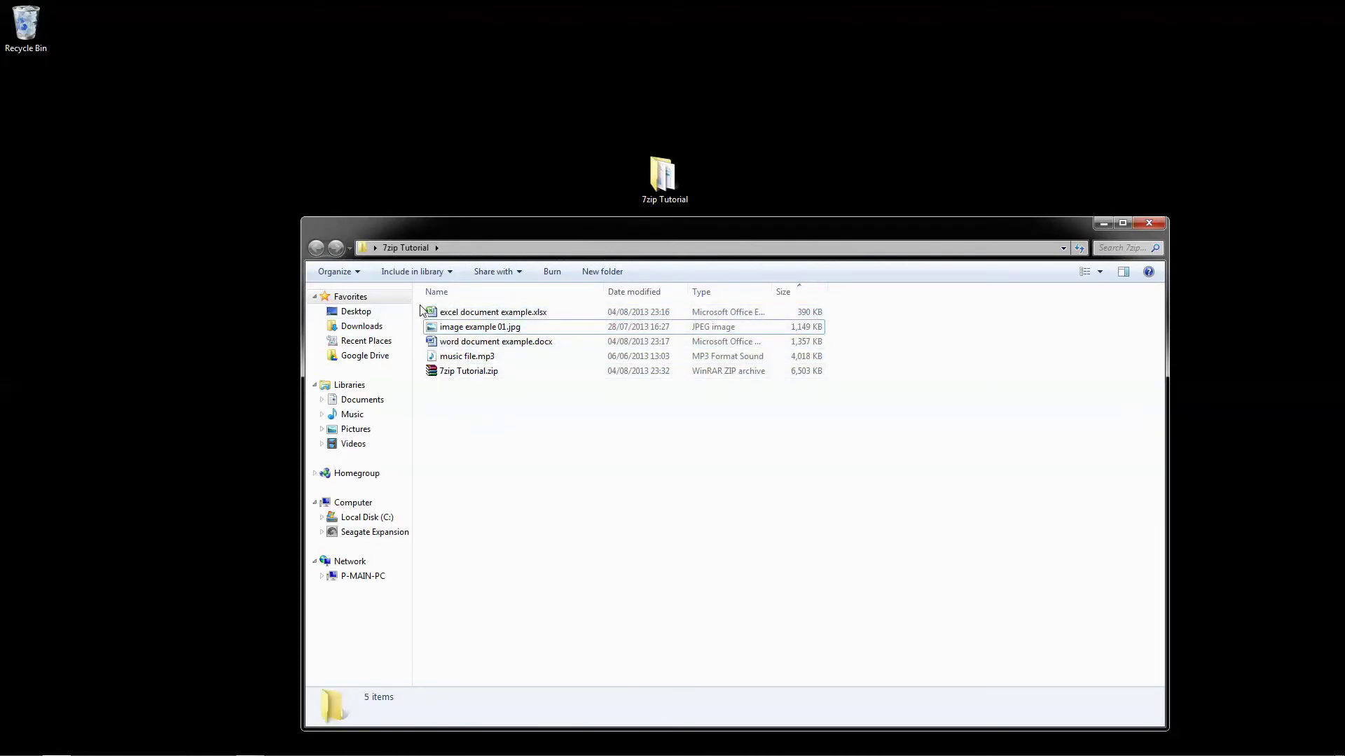
{"action": "left_click", "coordinate": [454, 373]}
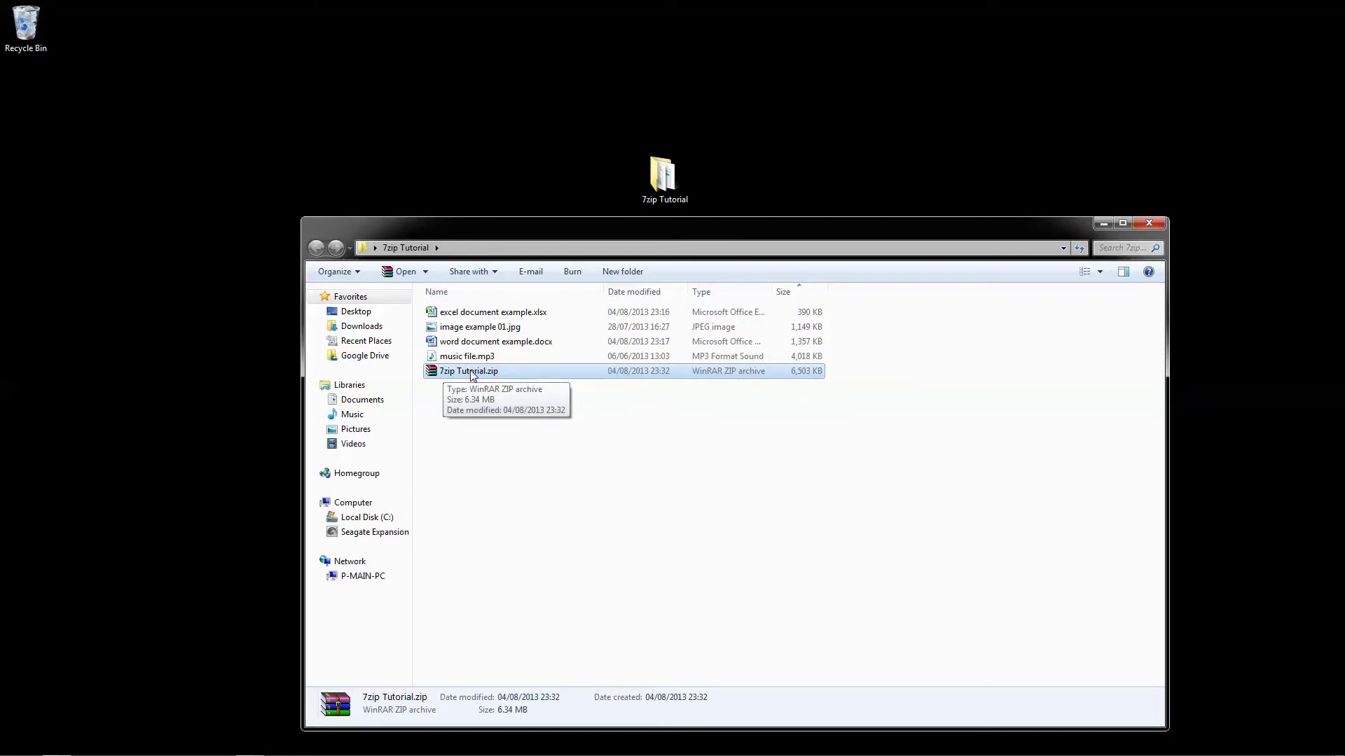
{"action": "mouse_move", "coordinate": [470, 376]}
{"action": "left_mouse_down"}
{"action": "mouse_move", "coordinate": [406, 409]}
{"action": "mouse_move", "coordinate": [250, 373]}
{"action": "mouse_move", "coordinate": [520, 363]}
{"action": "mouse_move", "coordinate": [496, 373]}
{"action": "left_mouse_up"}
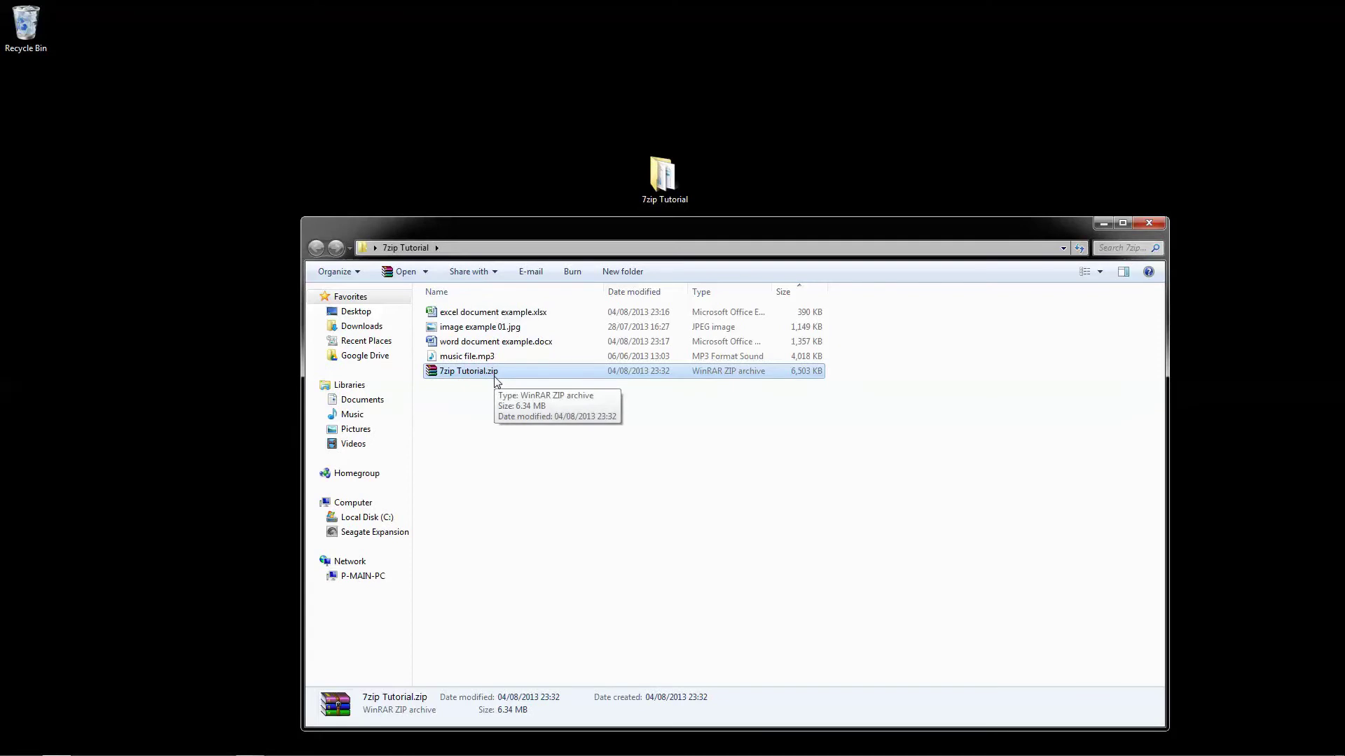
{"action": "left_click", "coordinate": [476, 384]}
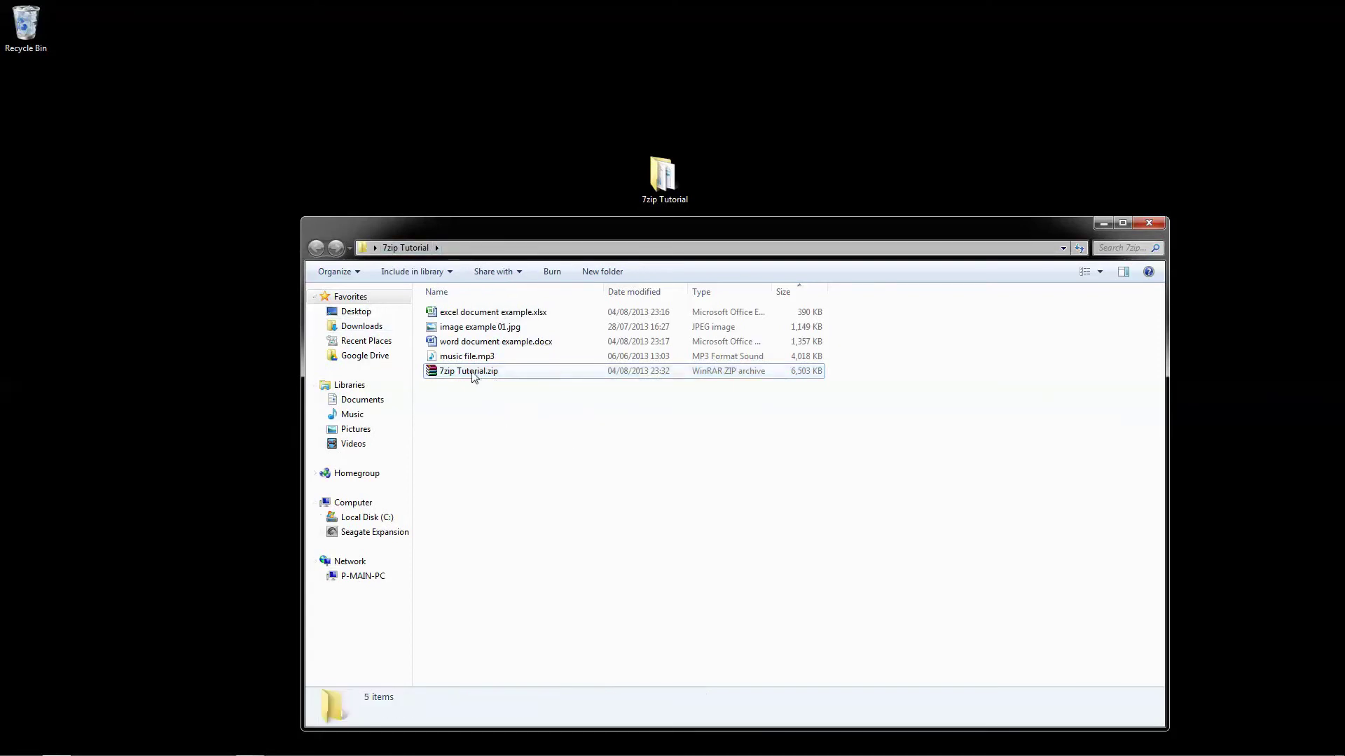
{"action": "left_click_drag", "start_coordinate": [420, 308], "coordinate": [448, 359]}
{"action": "right_click", "coordinate": [476, 341]}
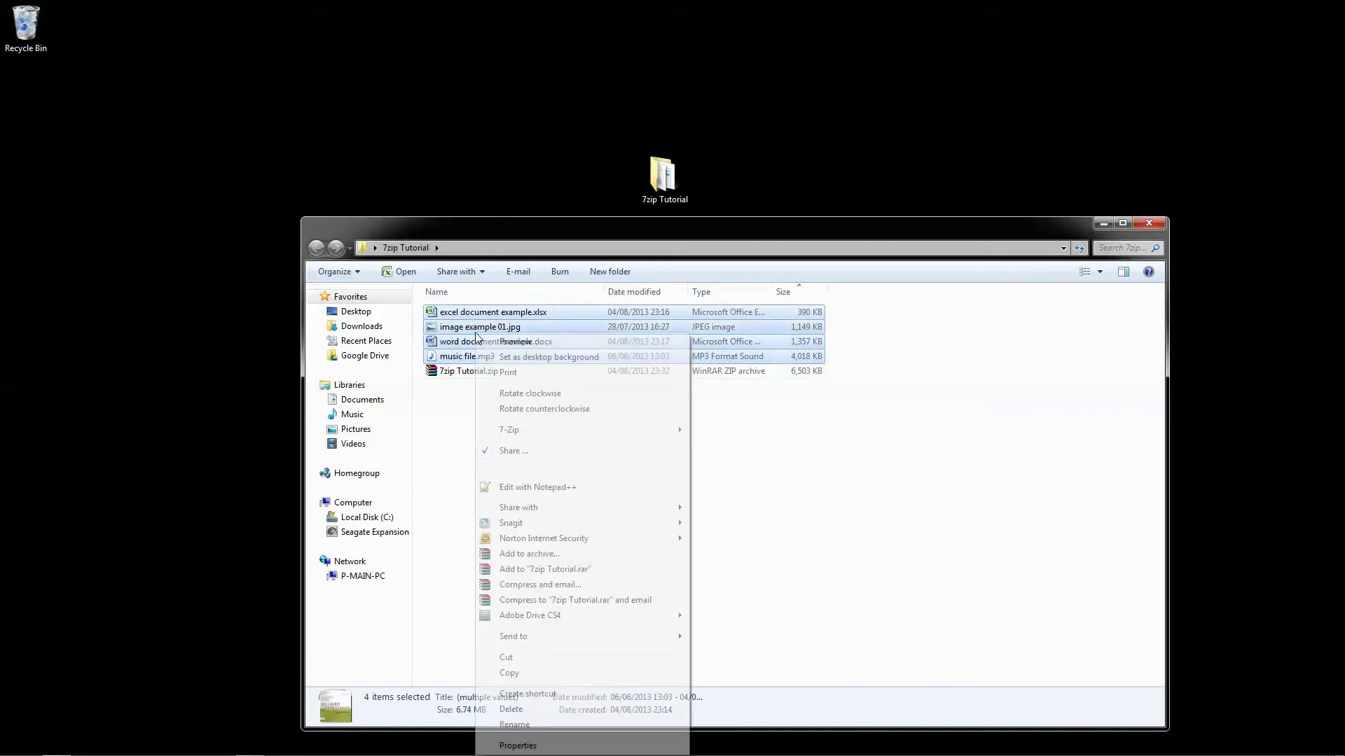
{"action": "left_click", "coordinate": [518, 746]}
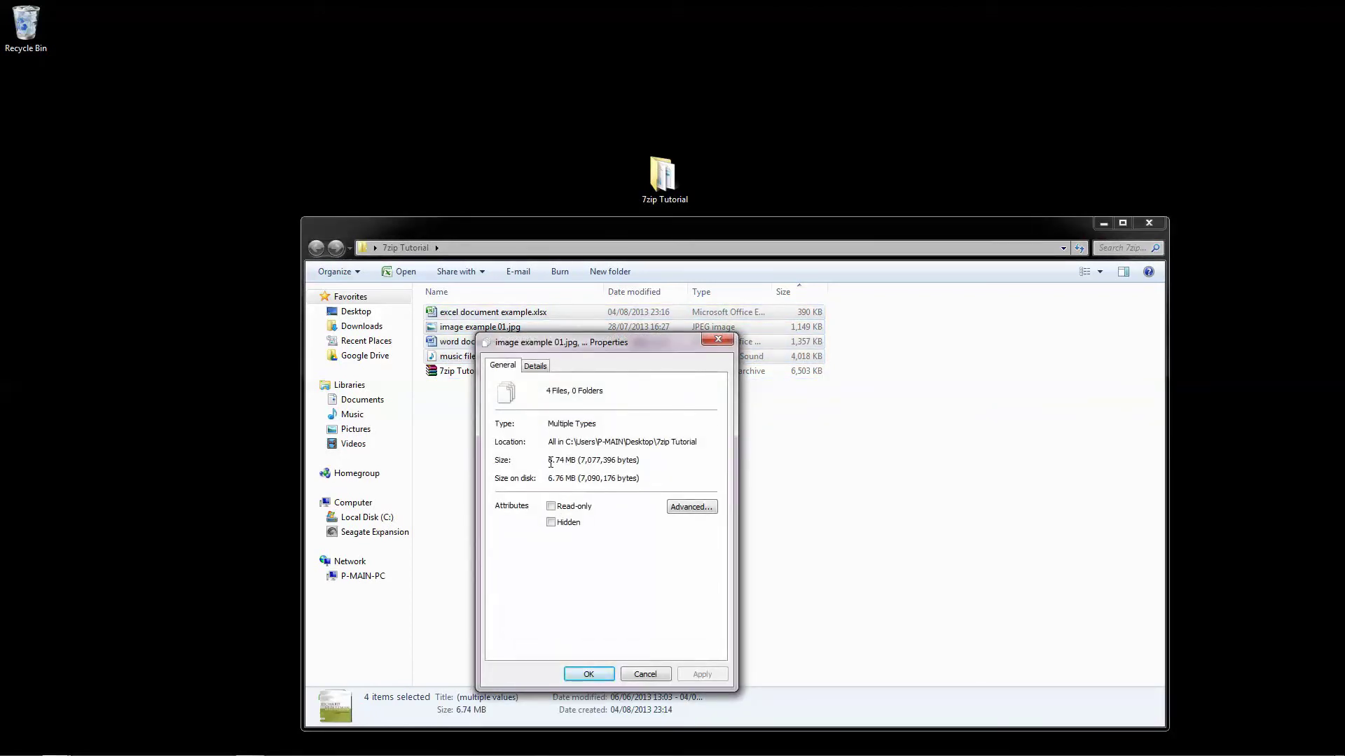
{"action": "left_click_drag", "start_coordinate": [549, 460], "coordinate": [572, 459]}
{"action": "left_click", "coordinate": [718, 339]}
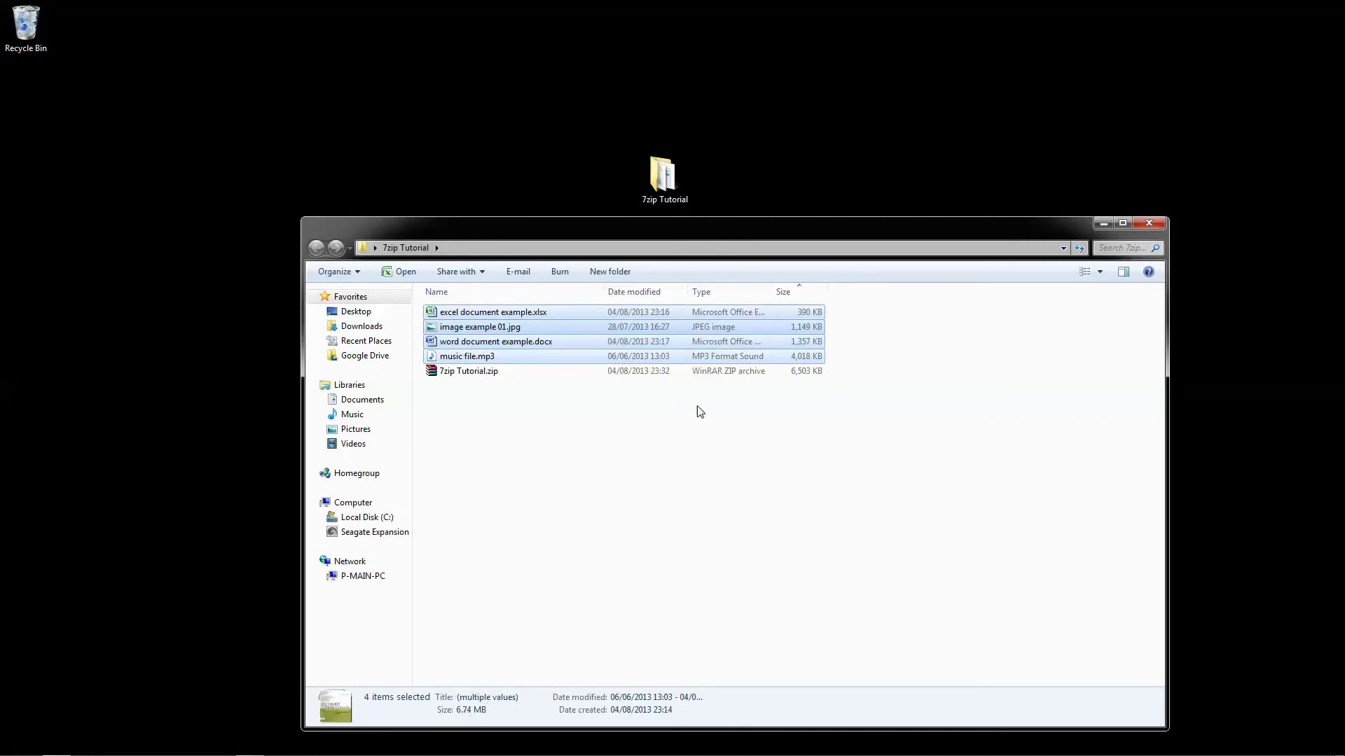
{"action": "left_click", "coordinate": [490, 372]}
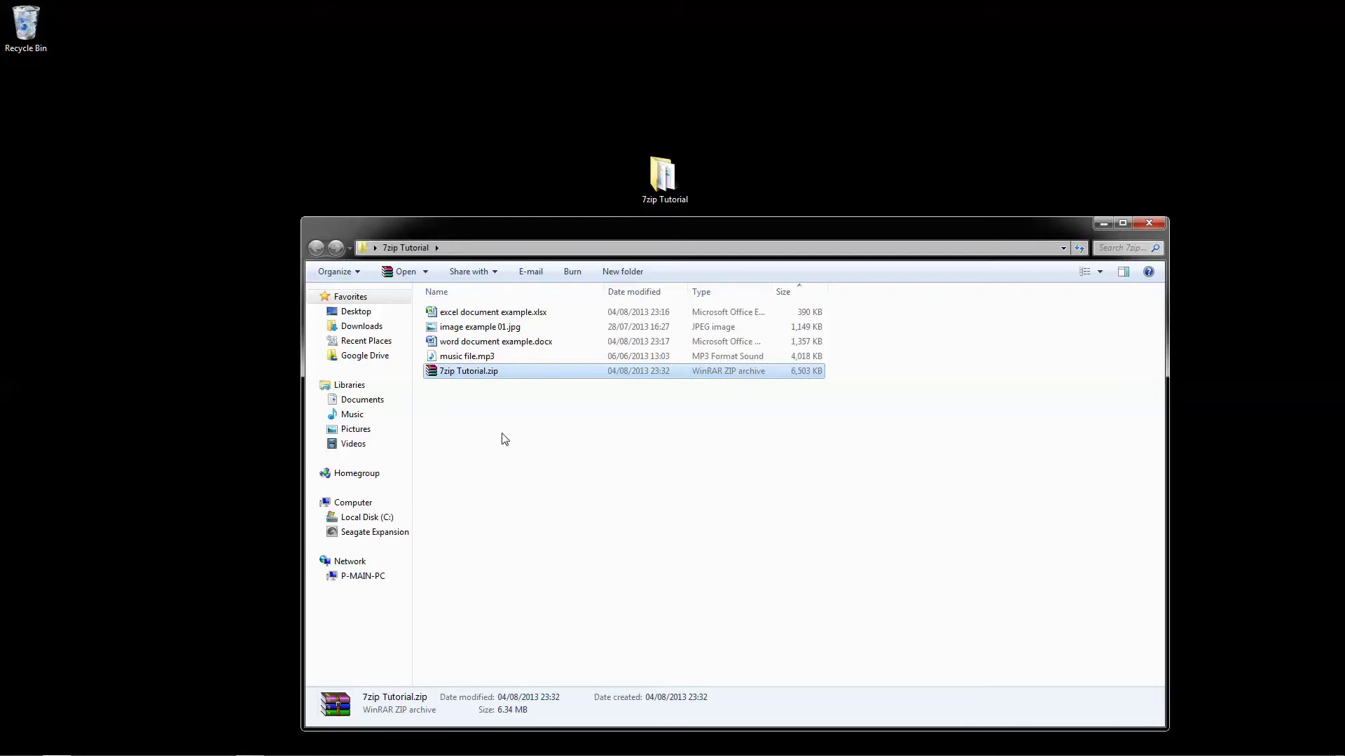
{"action": "left_click", "coordinate": [519, 409]}
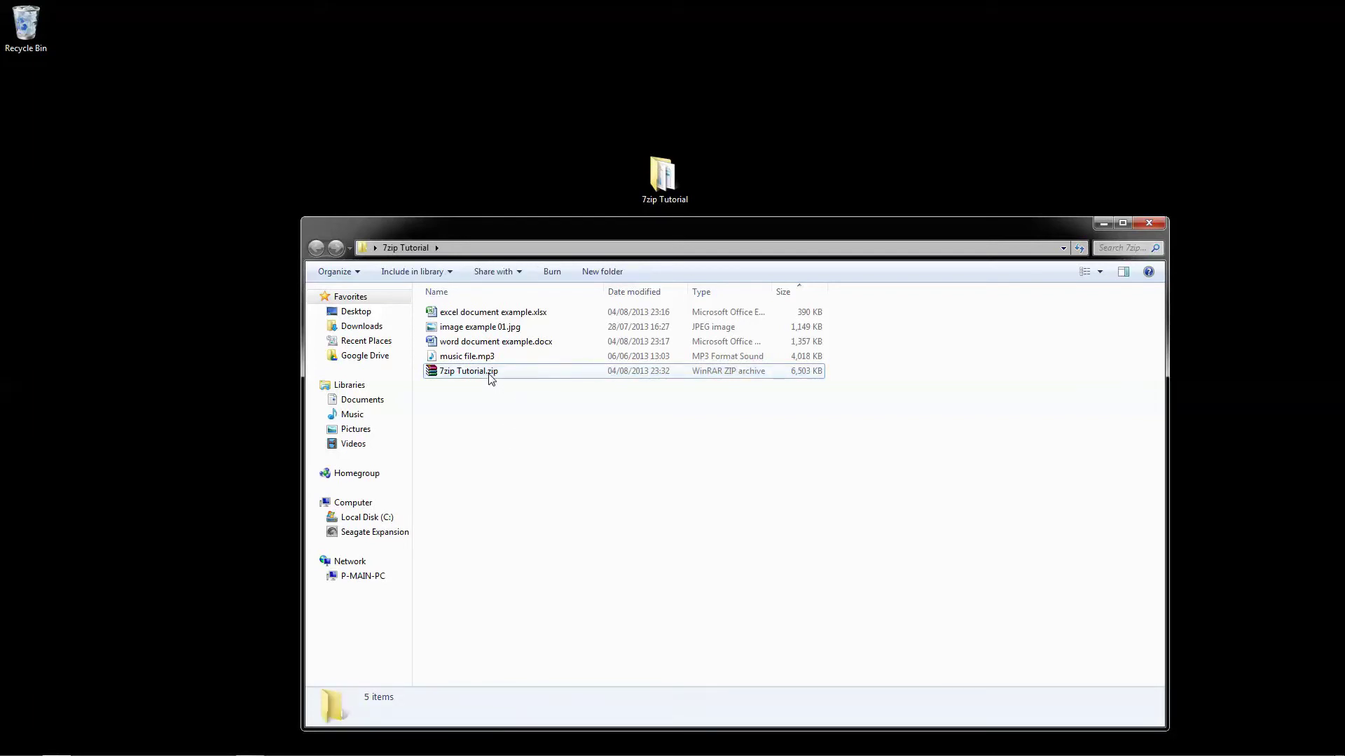
{"action": "left_click", "coordinate": [490, 379]}
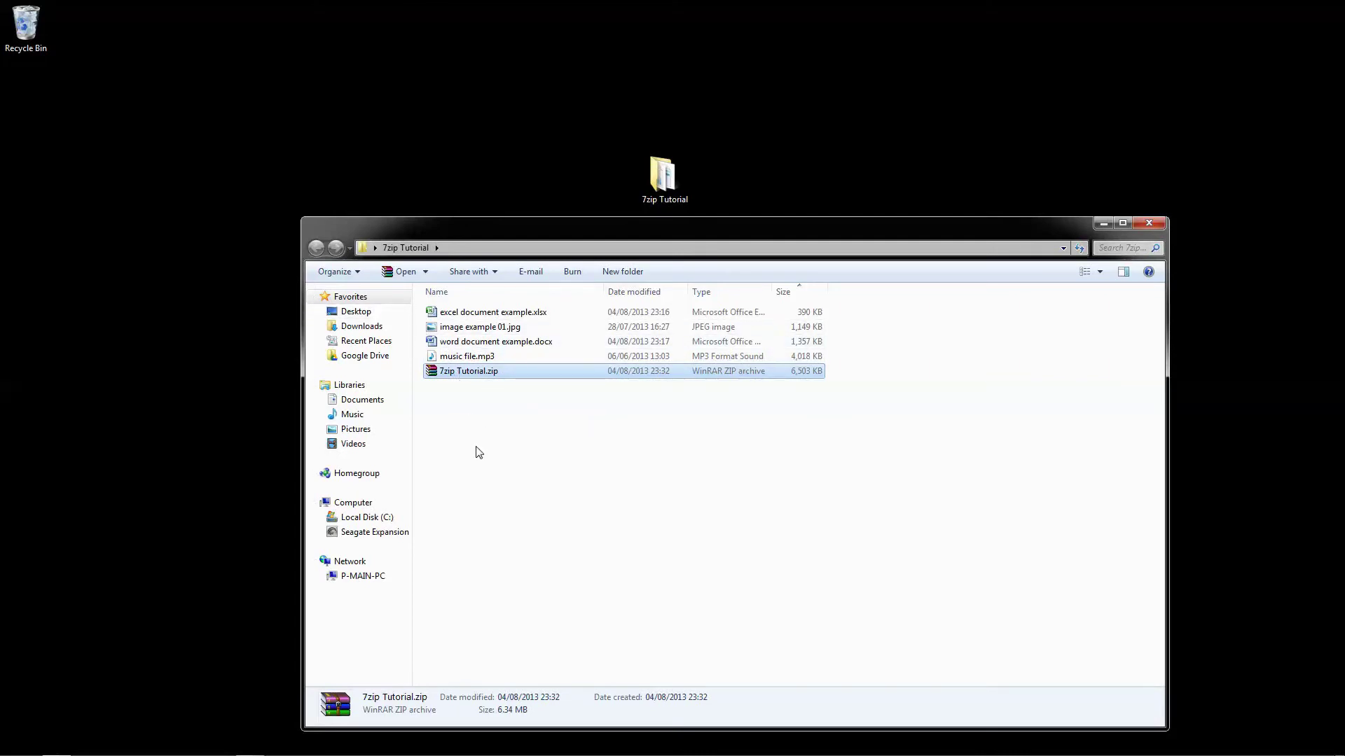
{"action": "left_click", "coordinate": [455, 312]}
{"action": "left_click", "coordinate": [462, 357], "text": "shift"}
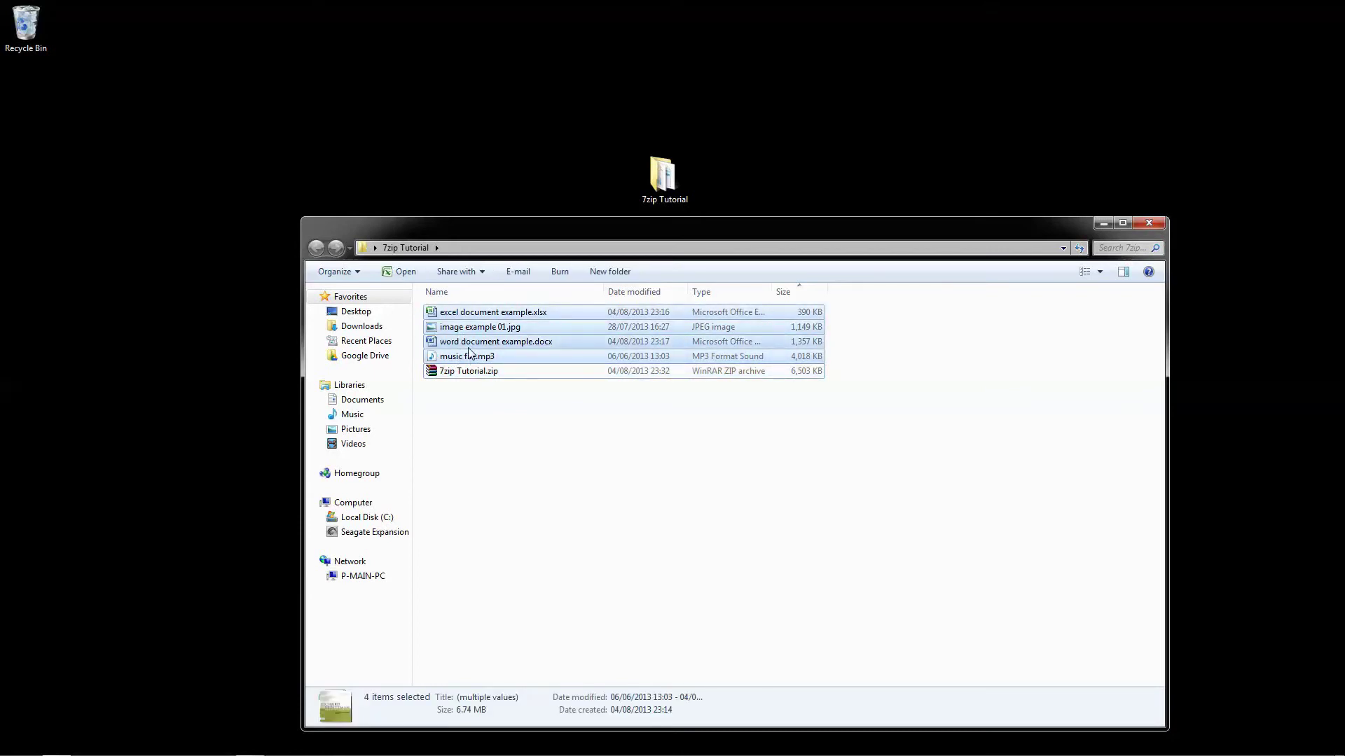
{"action": "left_click", "coordinate": [466, 372]}
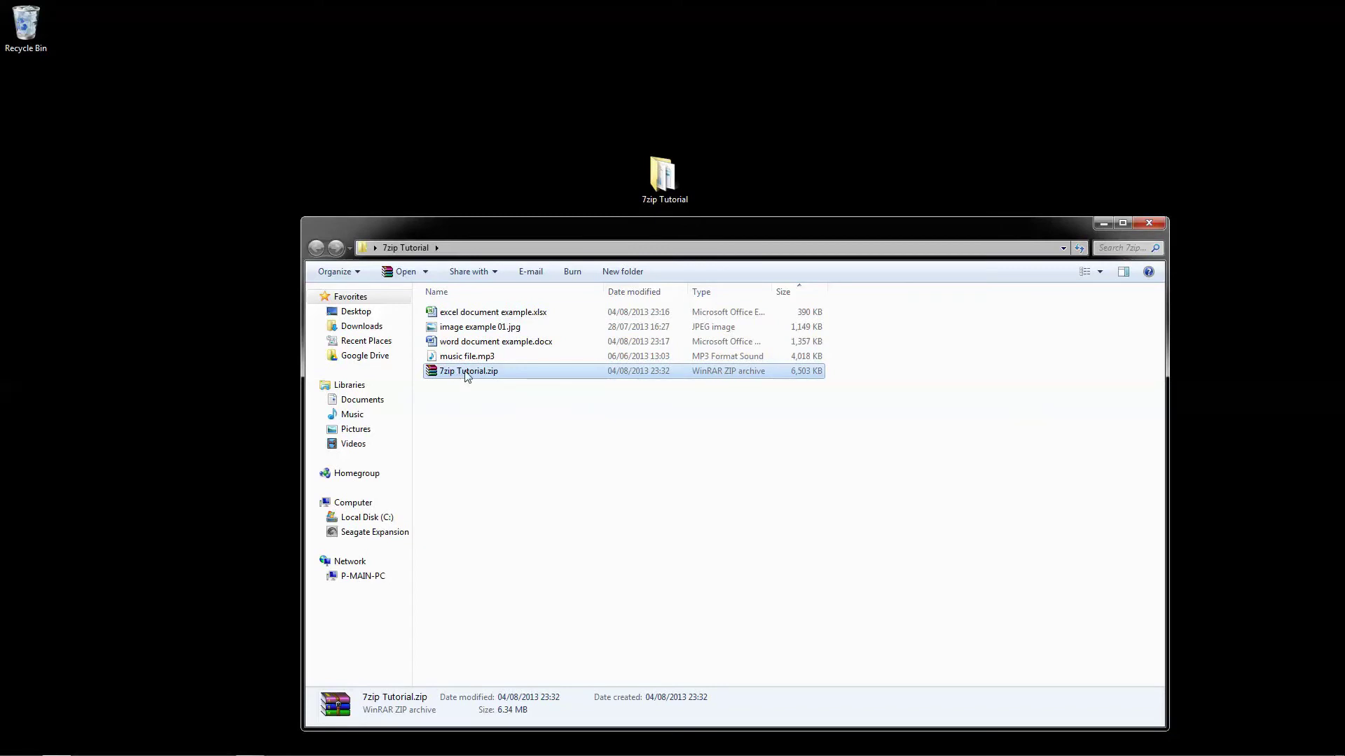
{"action": "mouse_move", "coordinate": [467, 377]}
{"action": "left_mouse_down"}
{"action": "mouse_move", "coordinate": [228, 313]}
{"action": "mouse_move", "coordinate": [252, 344]}
{"action": "mouse_move", "coordinate": [454, 374]}
{"action": "left_mouse_up"}
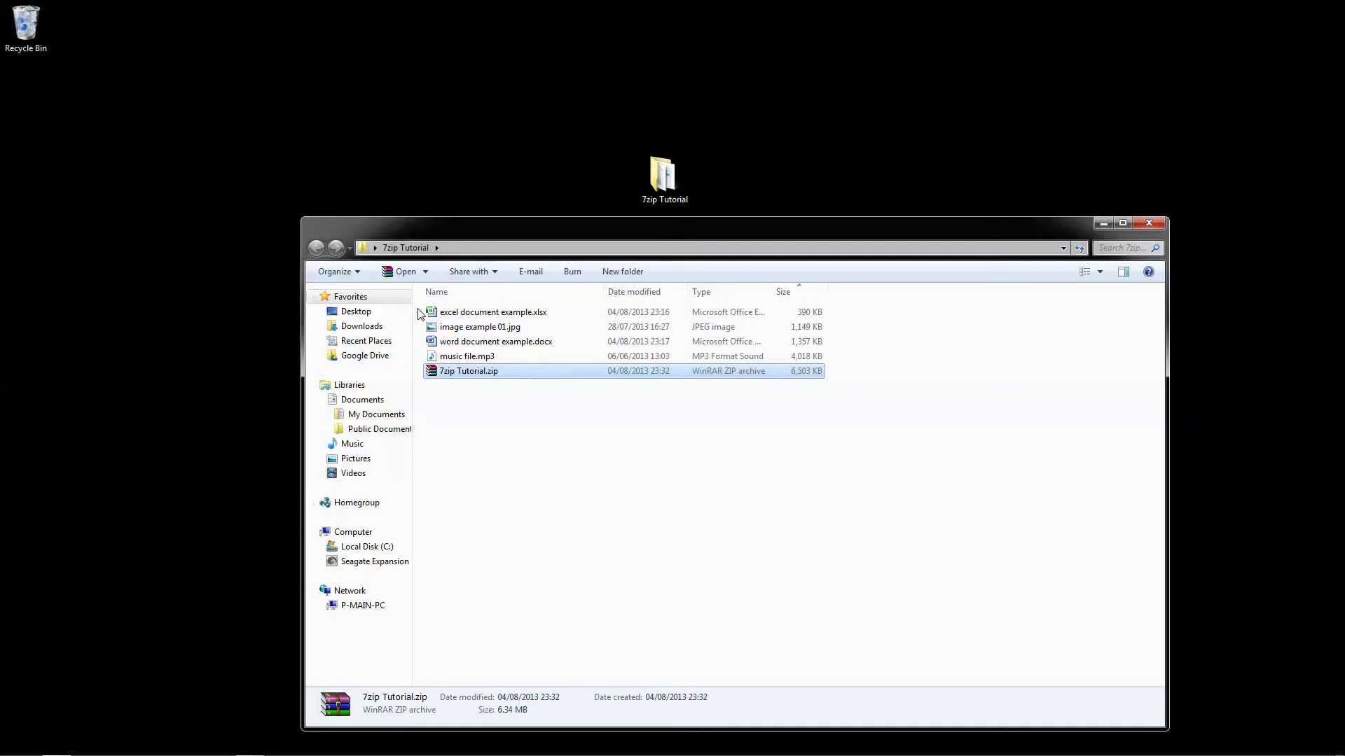
{"action": "left_click_drag", "start_coordinate": [419, 314], "coordinate": [460, 359]}
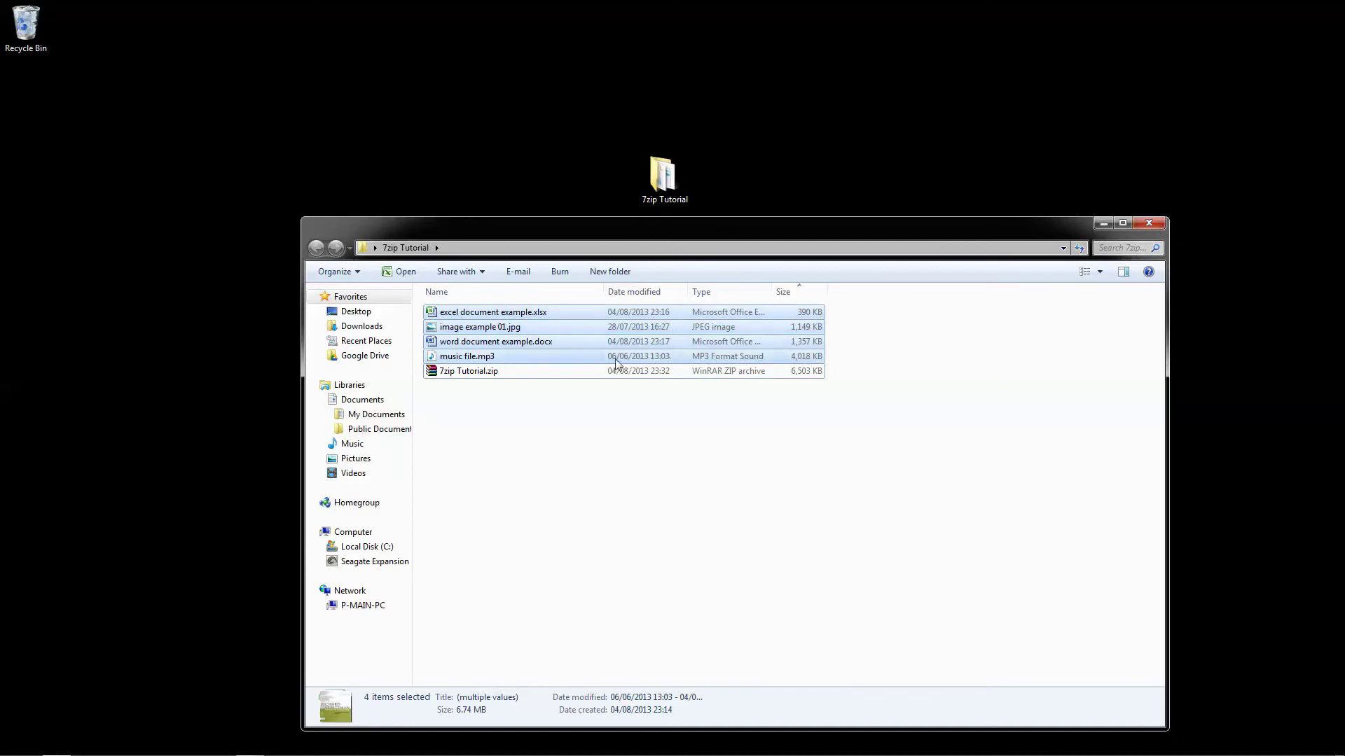
{"action": "left_click_drag", "start_coordinate": [506, 341], "coordinate": [463, 329]}
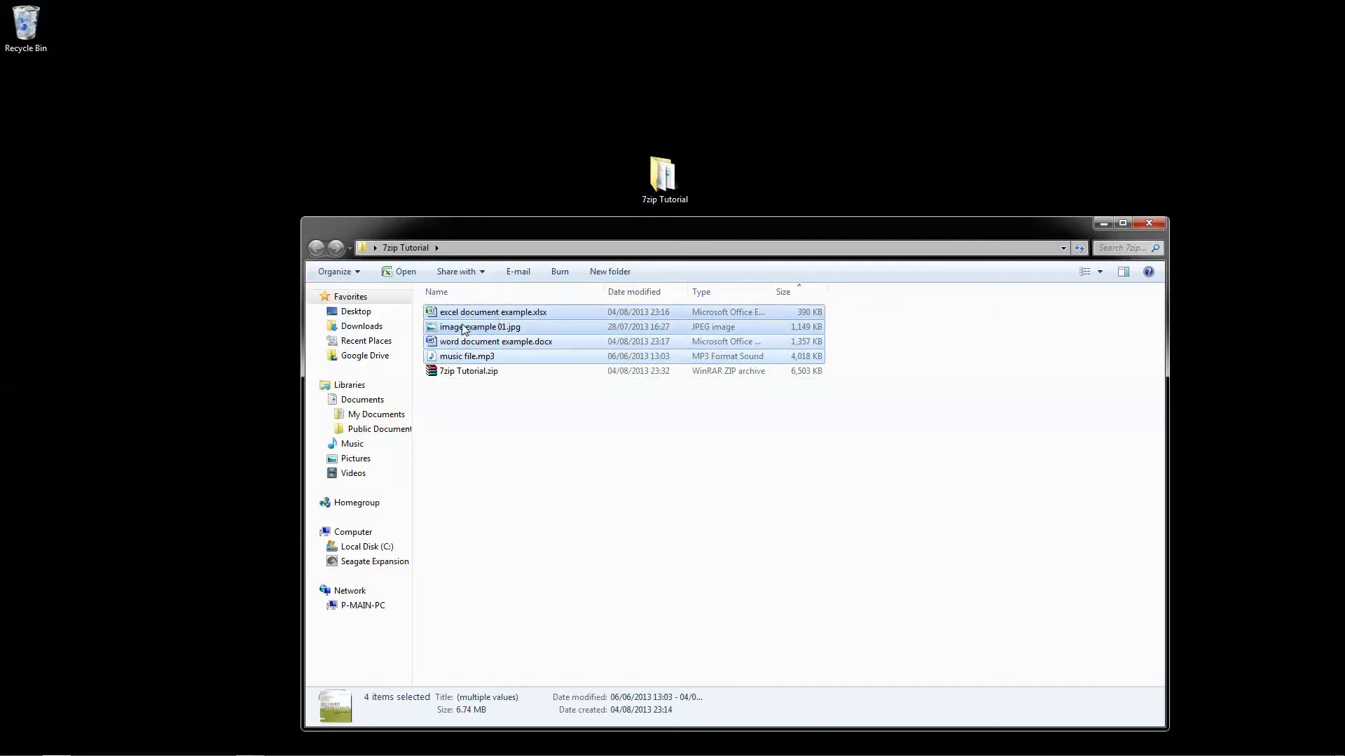
{"action": "left_click", "coordinate": [461, 375]}
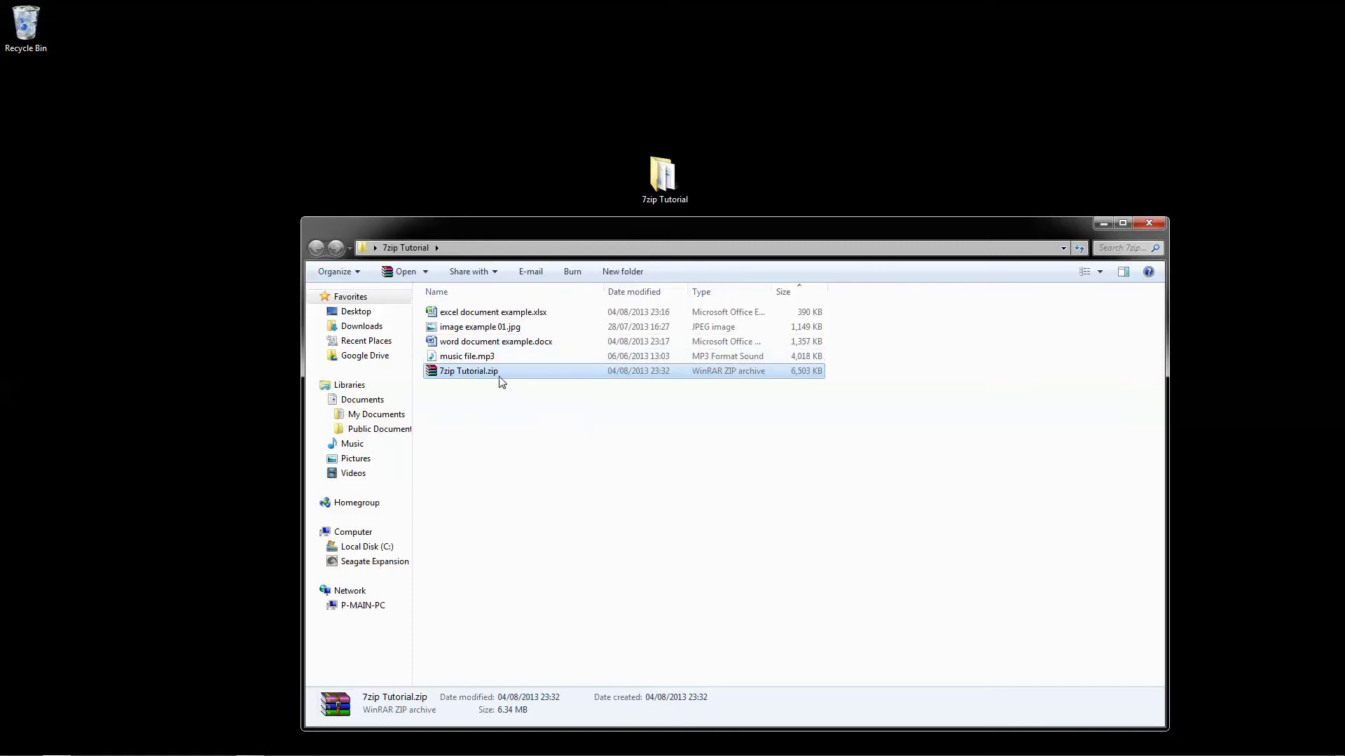
{"action": "left_click", "coordinate": [486, 423]}
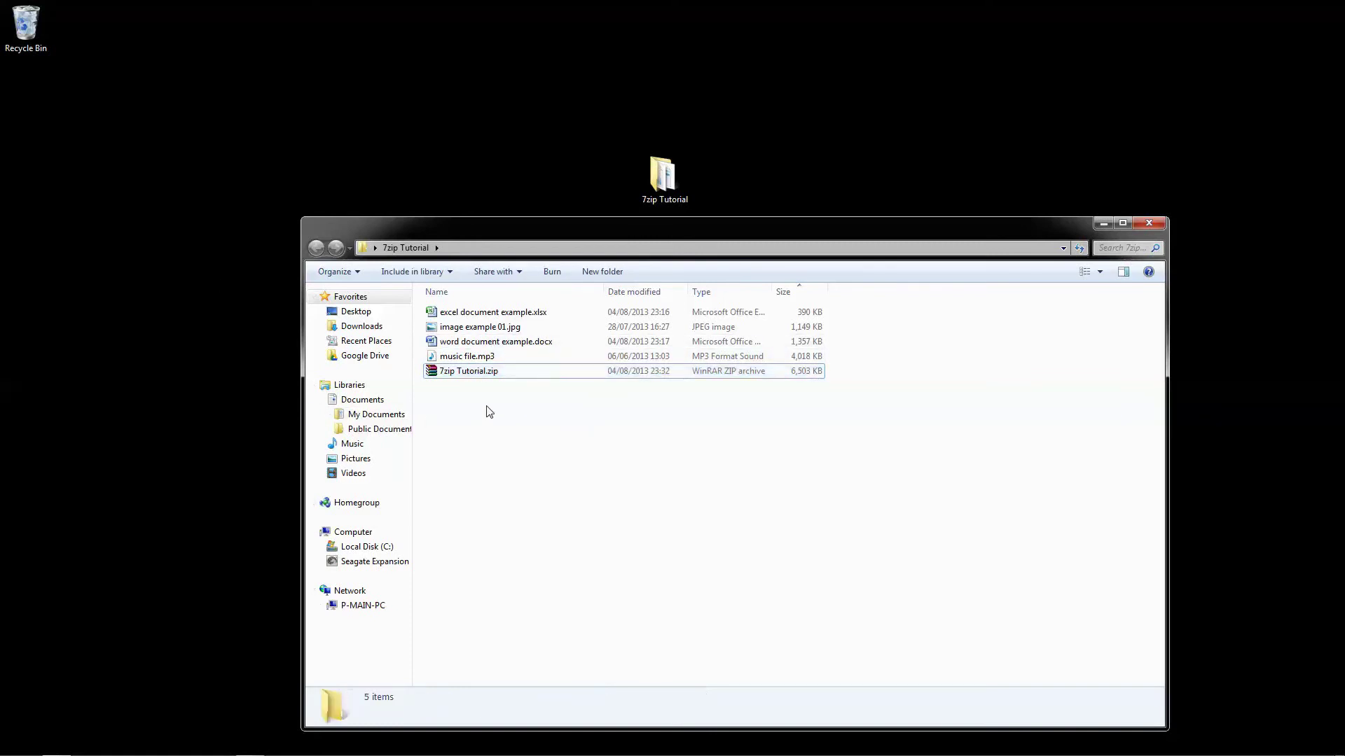
{"action": "left_click", "coordinate": [483, 377]}
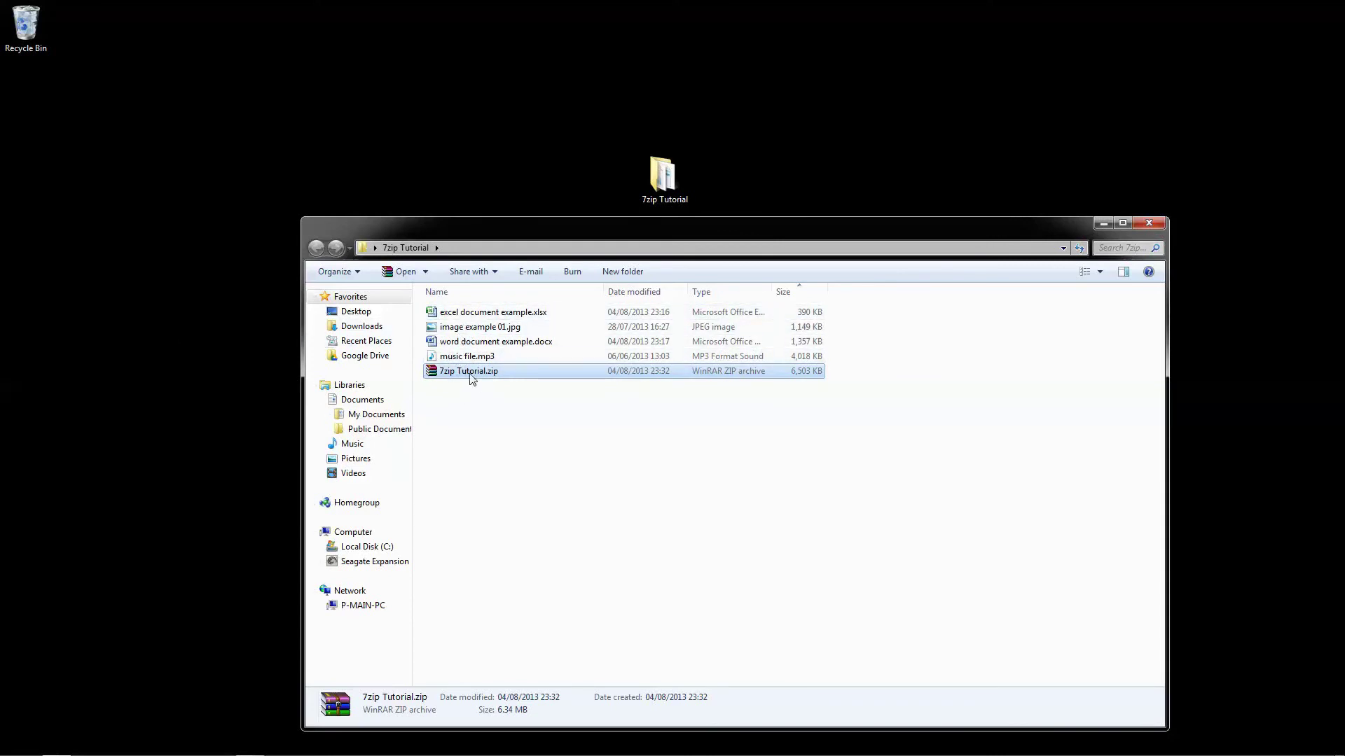
Step: Drag 7zip Tutorial.zip onto the desktop and close the folder window
{"action": "left_click_drag", "start_coordinate": [471, 379], "coordinate": [315, 142]}
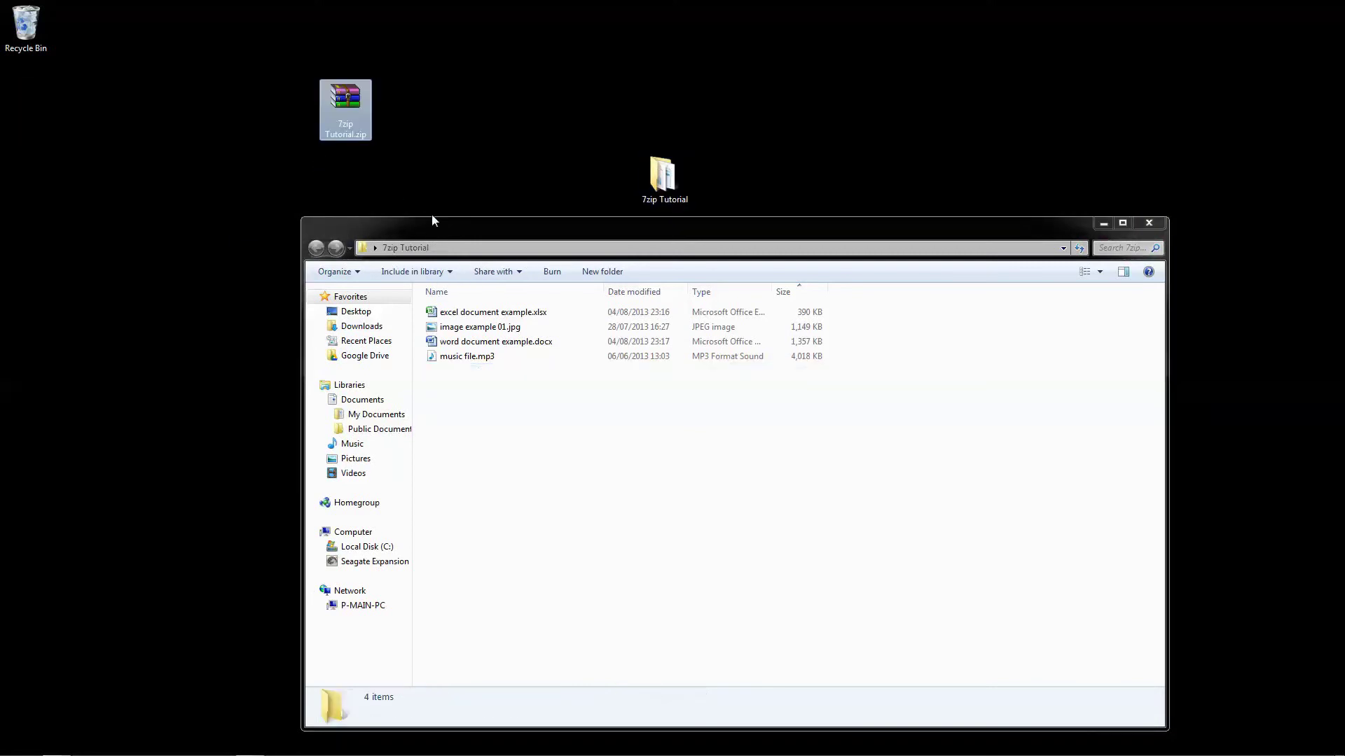
{"action": "left_click_drag", "start_coordinate": [475, 125], "coordinate": [476, 125]}
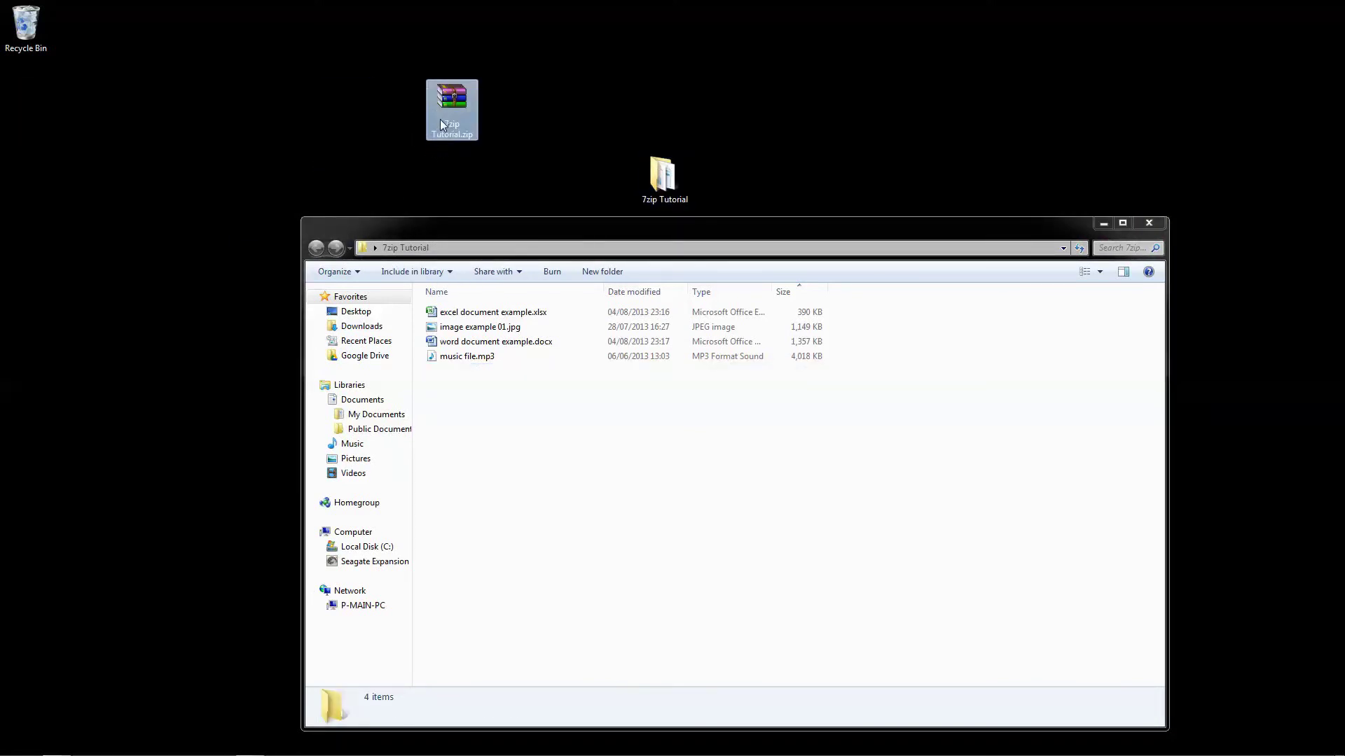
{"action": "left_click", "coordinate": [1149, 222]}
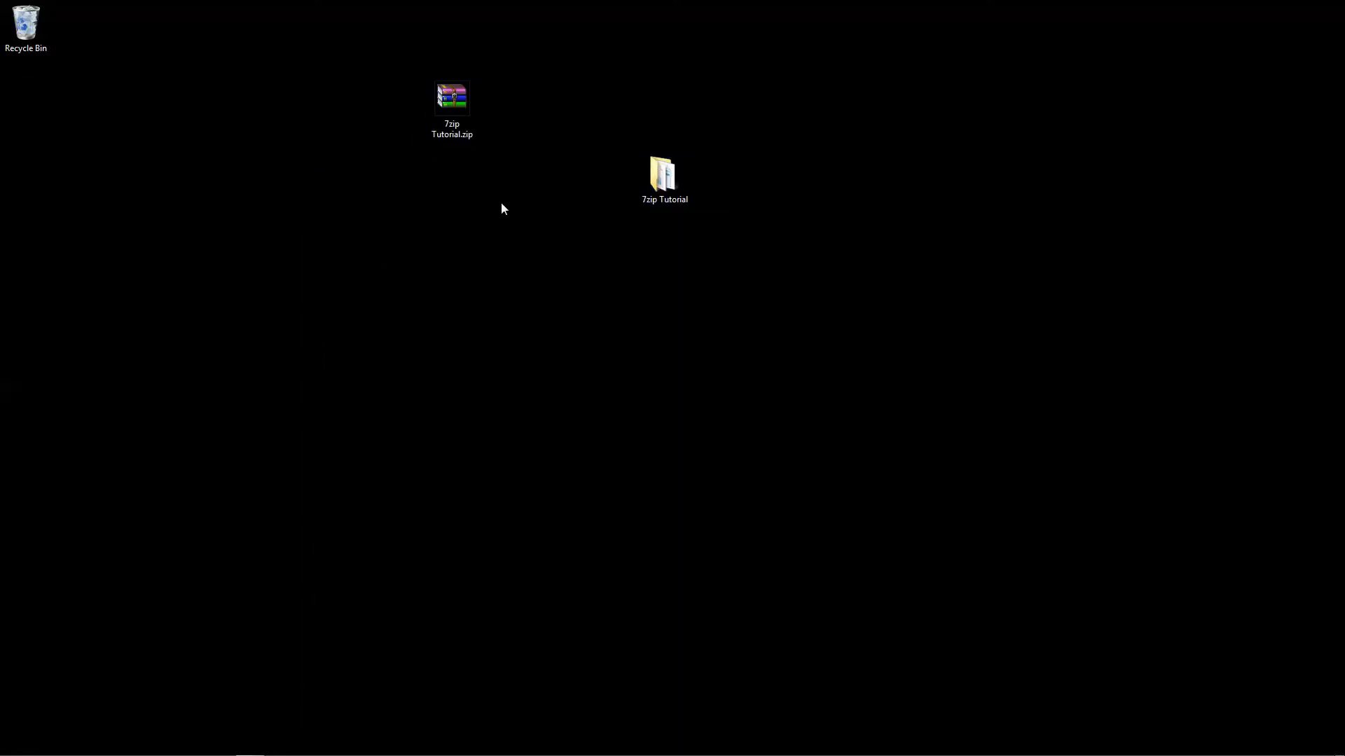
Step: Extract the zip's four files onto the desktop with 7-Zip's Extract Here
{"action": "right_click", "coordinate": [446, 110]}
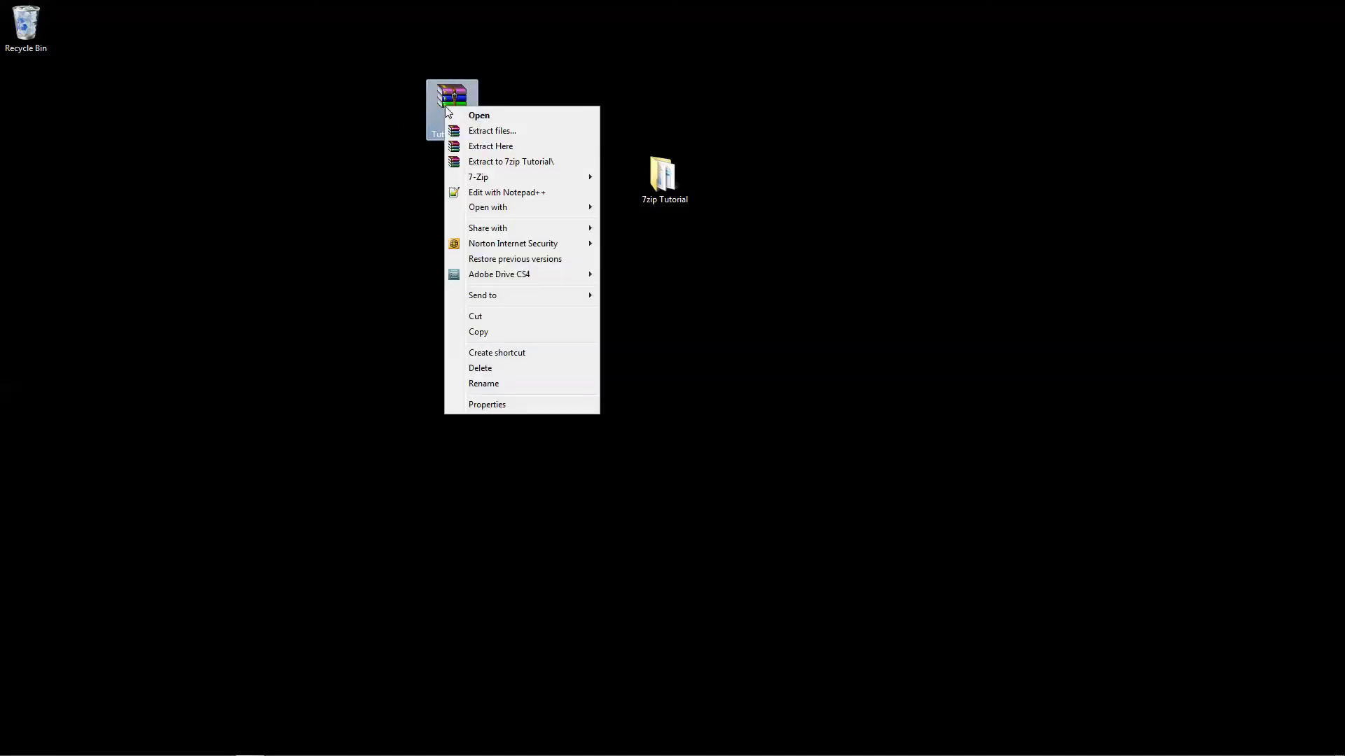
{"action": "left_click", "coordinate": [446, 100]}
{"action": "right_click", "coordinate": [458, 102]}
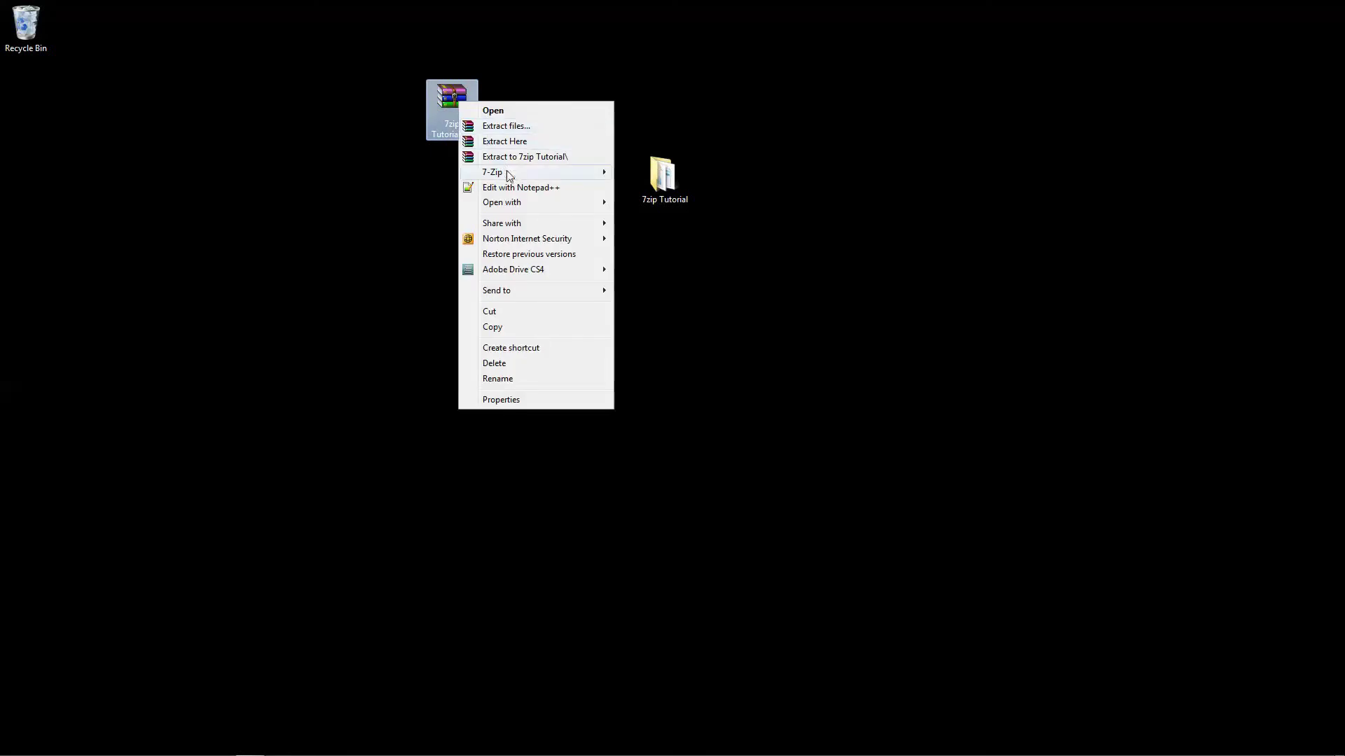
{"action": "mouse_move", "coordinate": [565, 174]}
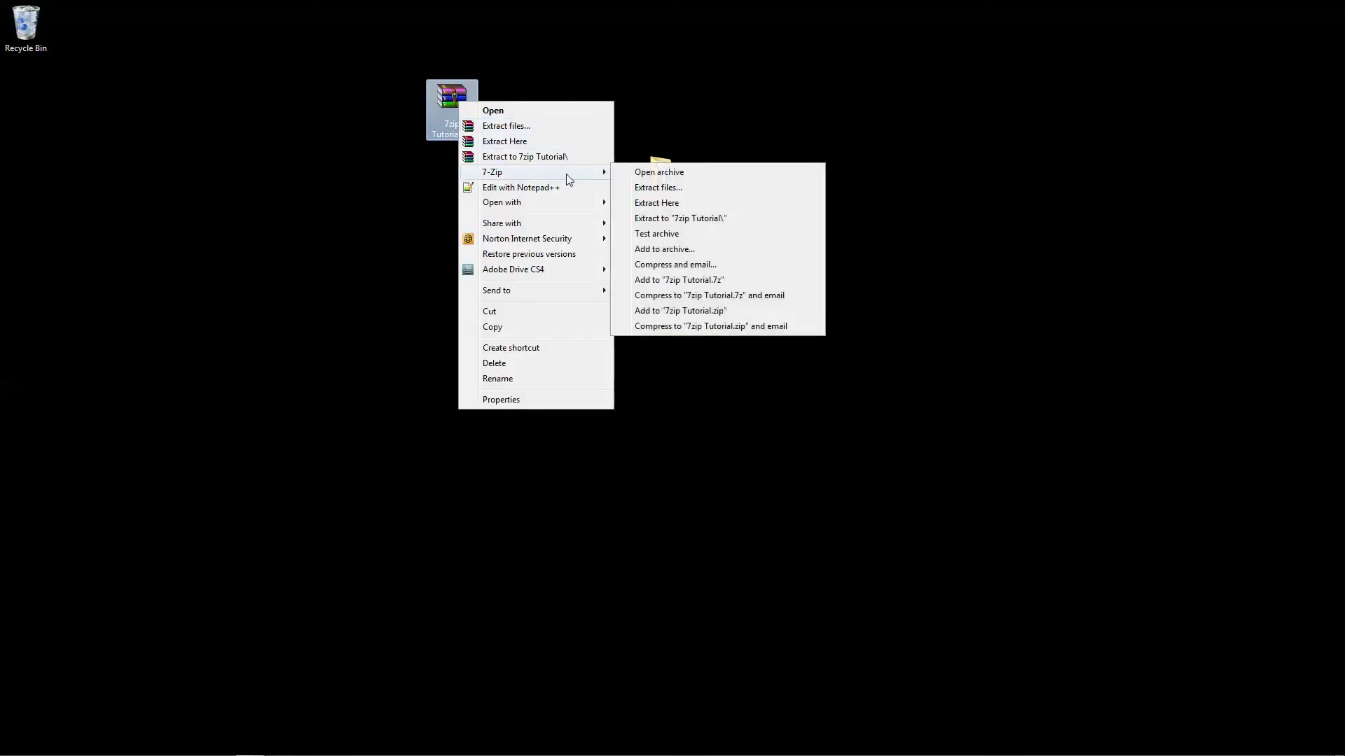
{"action": "left_click", "coordinate": [652, 204]}
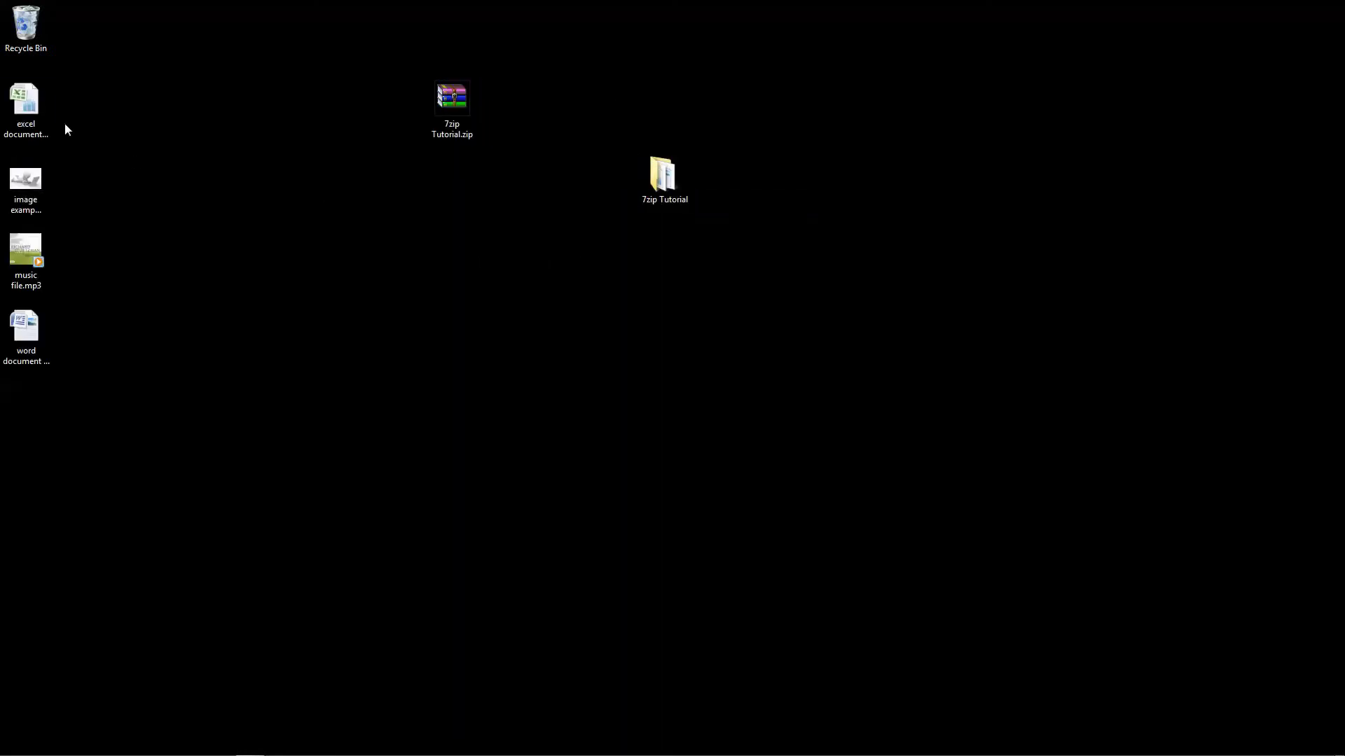
Step: Line up the four extracted file icons beneath the zip on the desktop
{"action": "left_click_drag", "start_coordinate": [80, 91], "coordinate": [439, 384]}
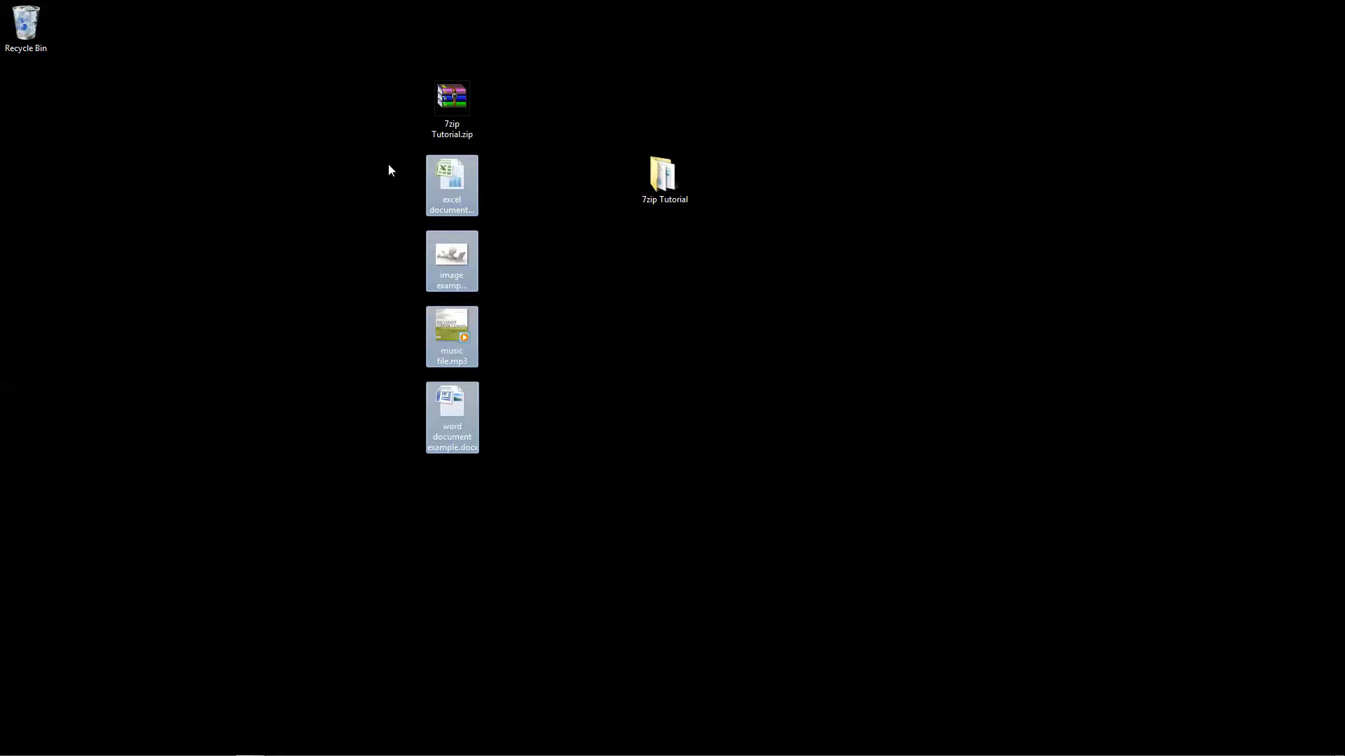
{"action": "left_click_drag", "start_coordinate": [390, 170], "coordinate": [509, 468]}
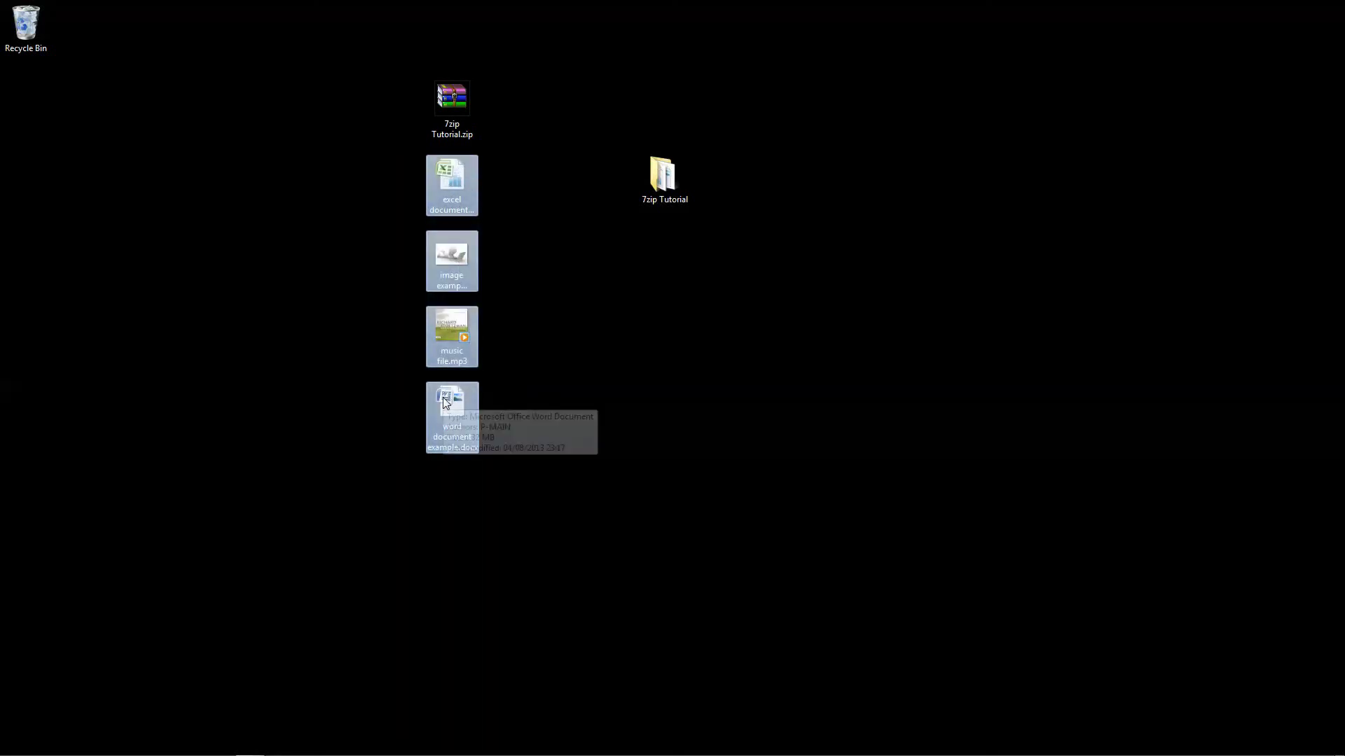
{"action": "left_click", "coordinate": [323, 347]}
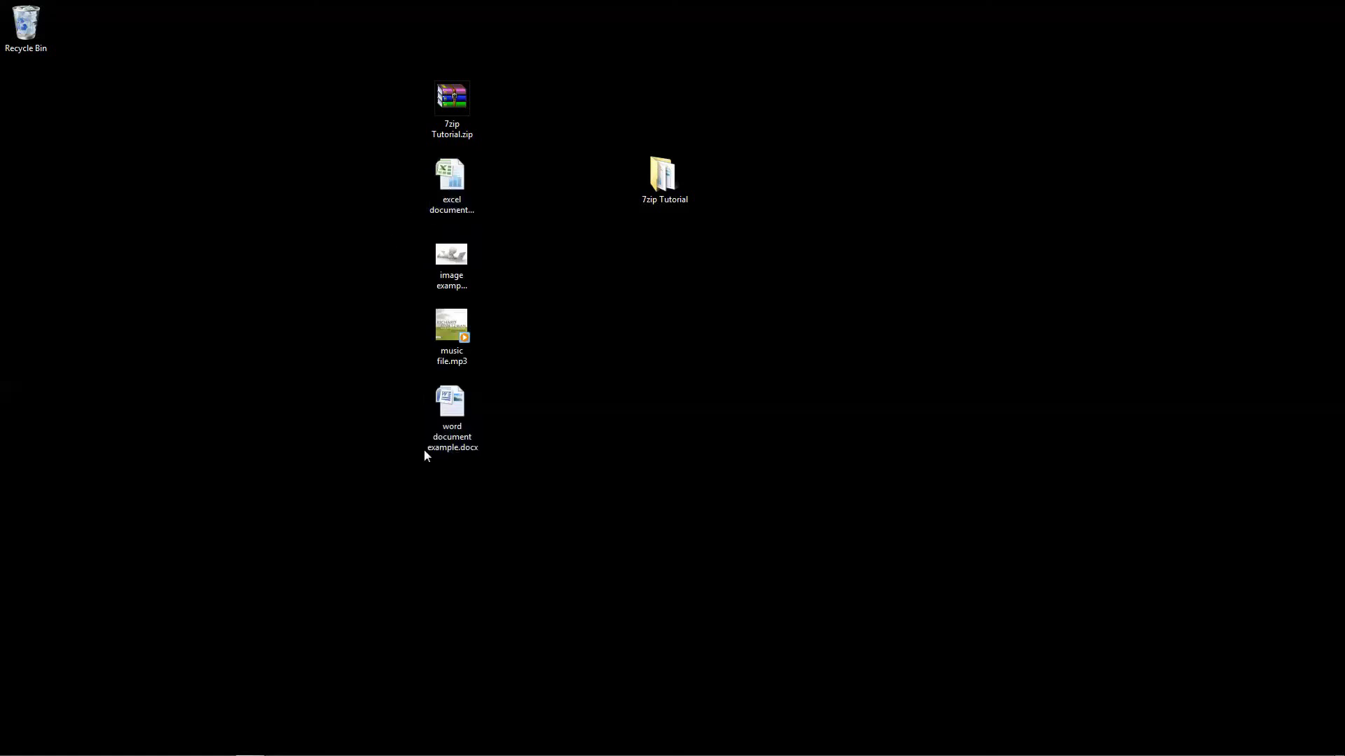
{"action": "left_click_drag", "start_coordinate": [366, 171], "coordinate": [511, 482]}
{"action": "left_click", "coordinate": [364, 223]}
Step: Open '7zip Tutorial.zip' in the 7-Zip File Manager and widen the Name column
{"action": "right_click", "coordinate": [446, 102]}
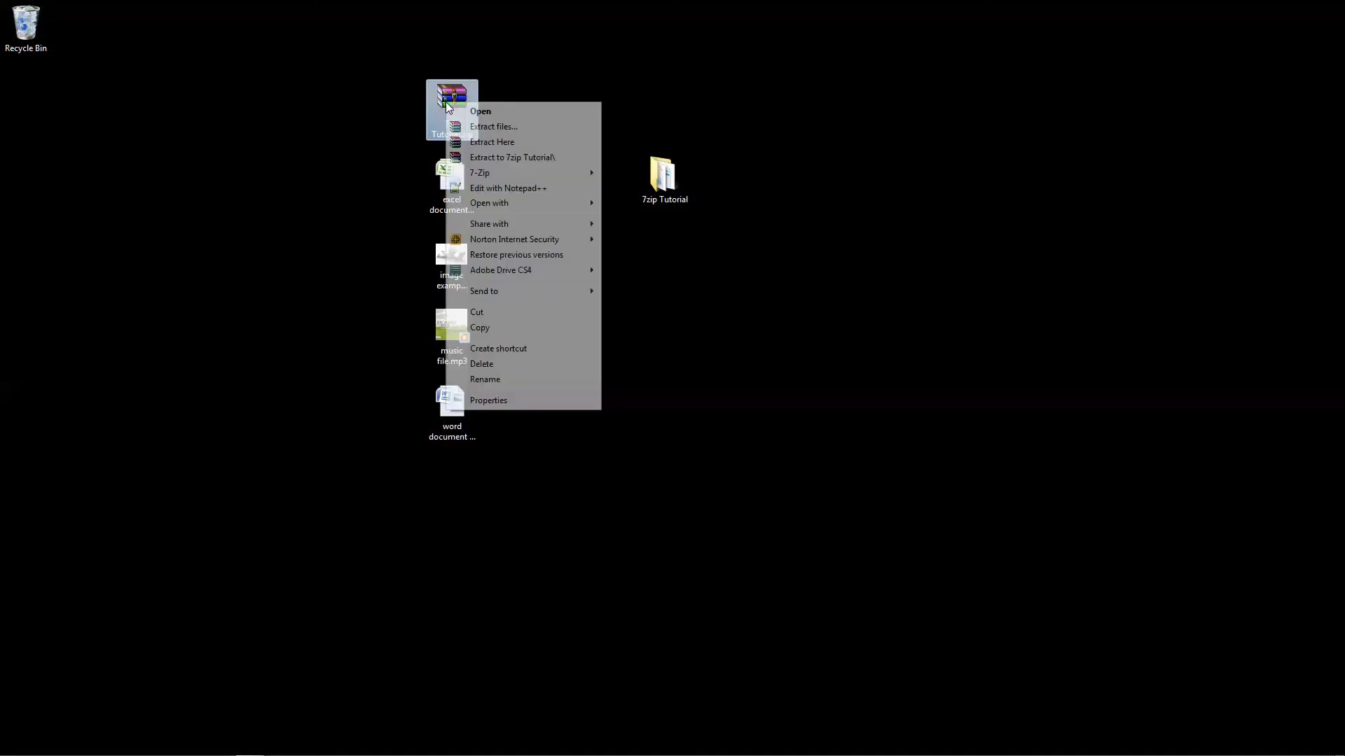
{"action": "mouse_move", "coordinate": [568, 178]}
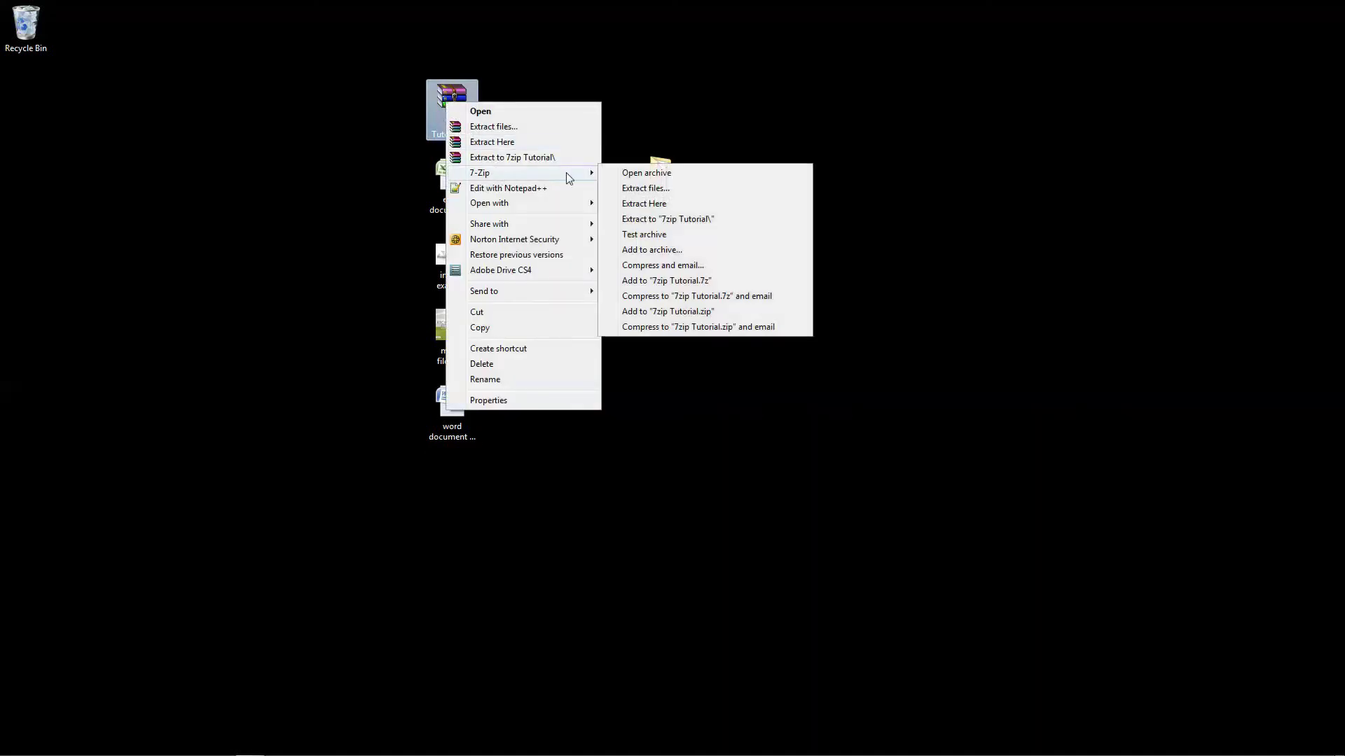
{"action": "left_click", "coordinate": [626, 175]}
{"action": "left_click_drag", "start_coordinate": [667, 137], "coordinate": [777, 138]}
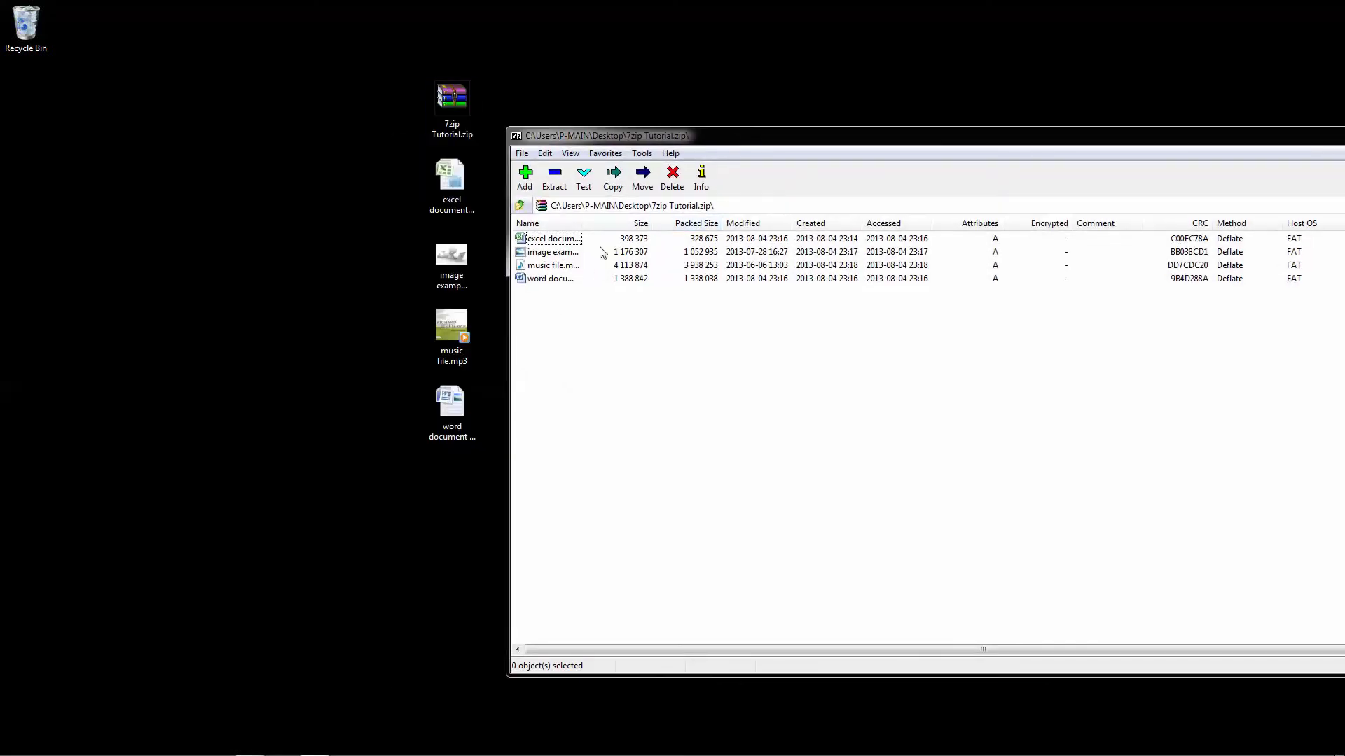
{"action": "left_click_drag", "start_coordinate": [609, 222], "coordinate": [671, 223]}
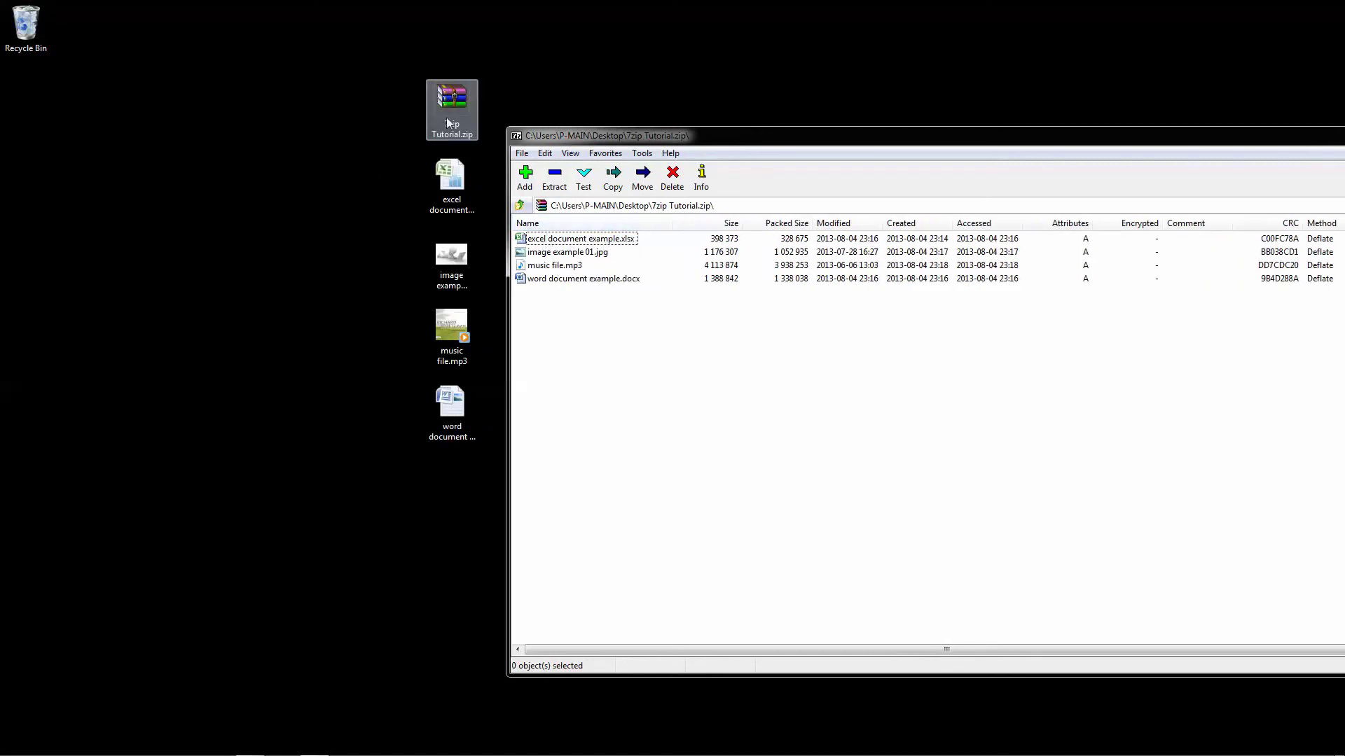
Step: Delete the four extracted files from the desktop, then drag example.docx from the archive onto it
{"action": "left_click_drag", "start_coordinate": [403, 156], "coordinate": [479, 470]}
{"action": "left_click_drag", "start_coordinate": [452, 204], "coordinate": [25, 32]}
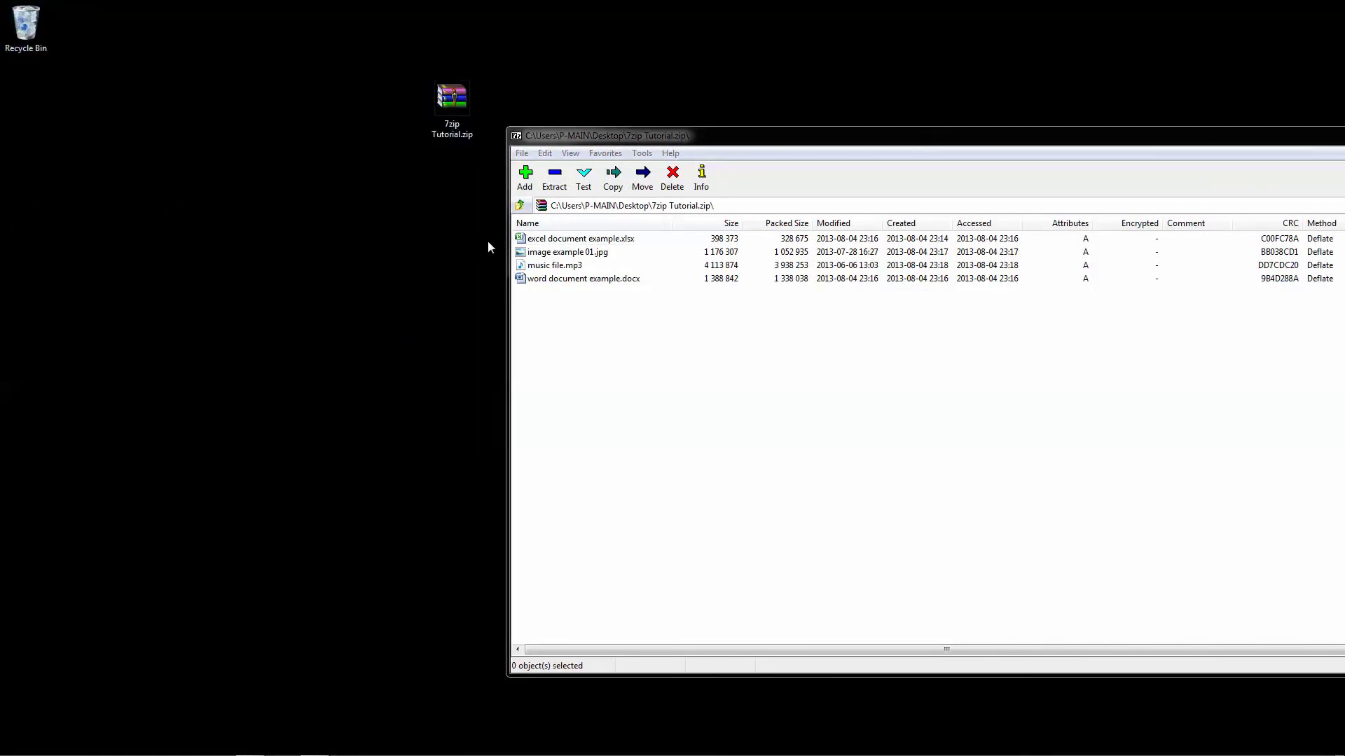
{"action": "left_click", "coordinate": [578, 253]}
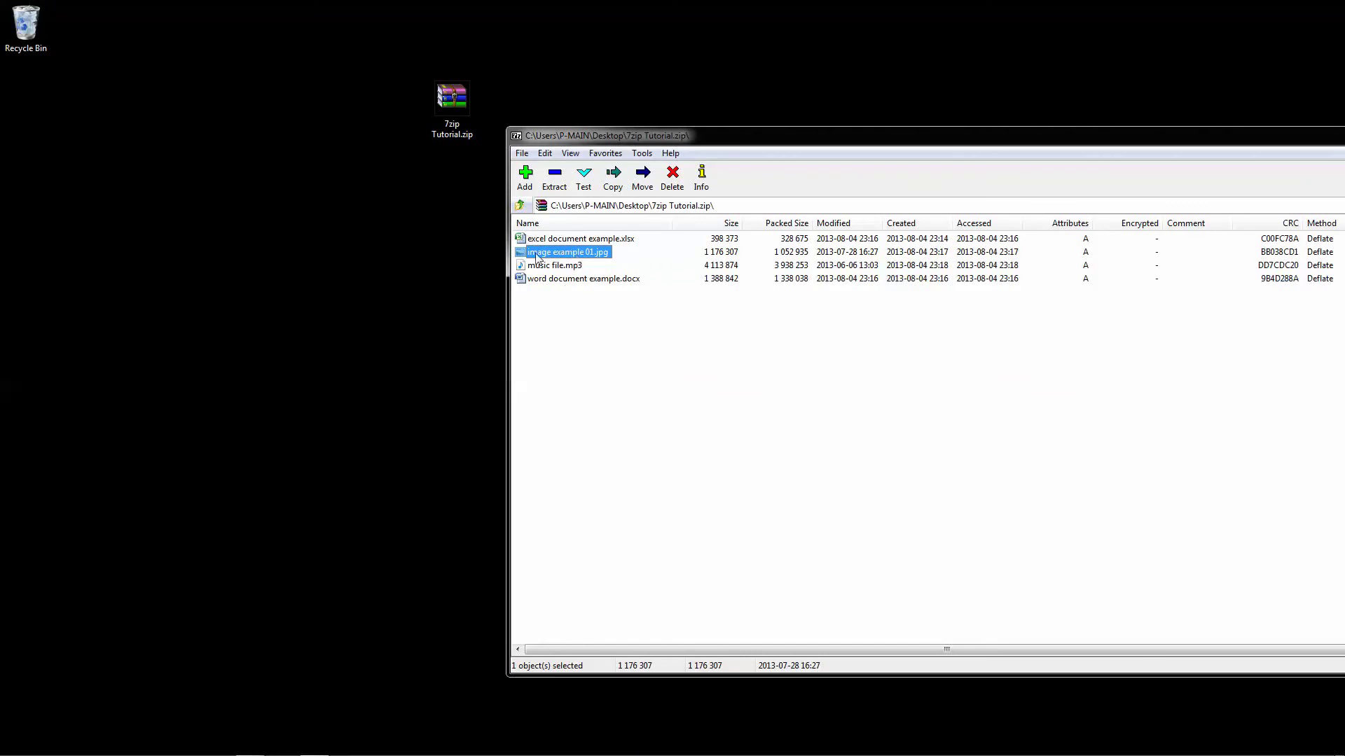
{"action": "left_click_drag", "start_coordinate": [561, 279], "coordinate": [378, 315]}
{"action": "left_click_drag", "start_coordinate": [306, 286], "coordinate": [305, 285]}
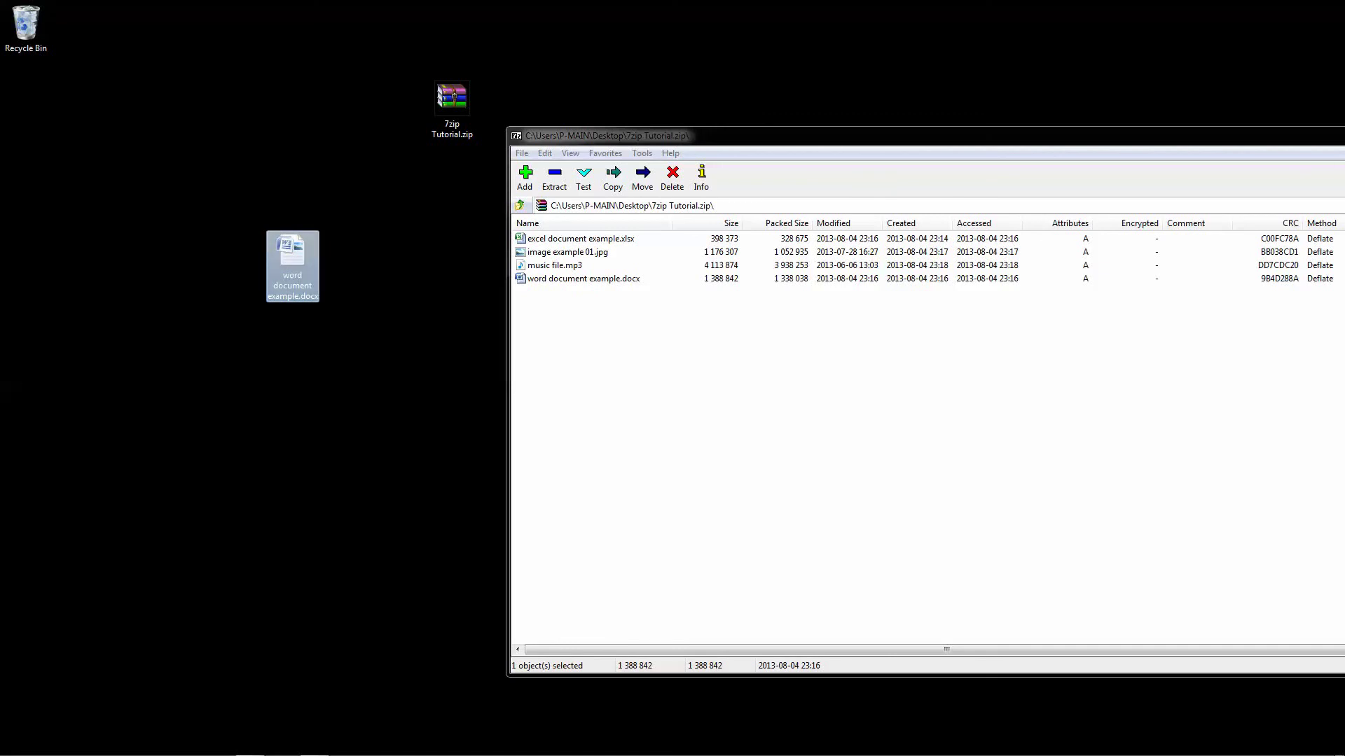
Step: Close 7-Zip, delete the extracted example.docx, and place the zip beside the '7zip Tutorial' folder
{"action": "left_click_drag", "start_coordinate": [1343, 192], "coordinate": [1225, 192]}
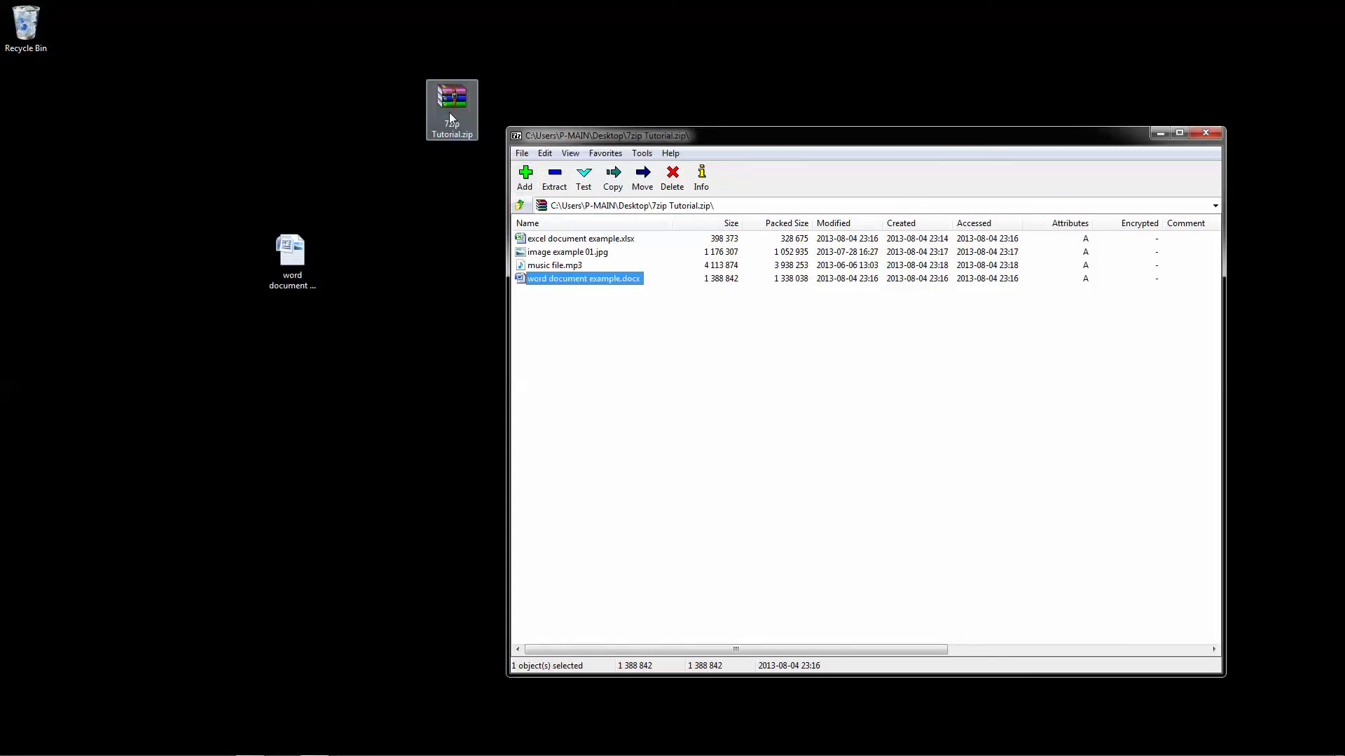
{"action": "left_click", "coordinate": [297, 276]}
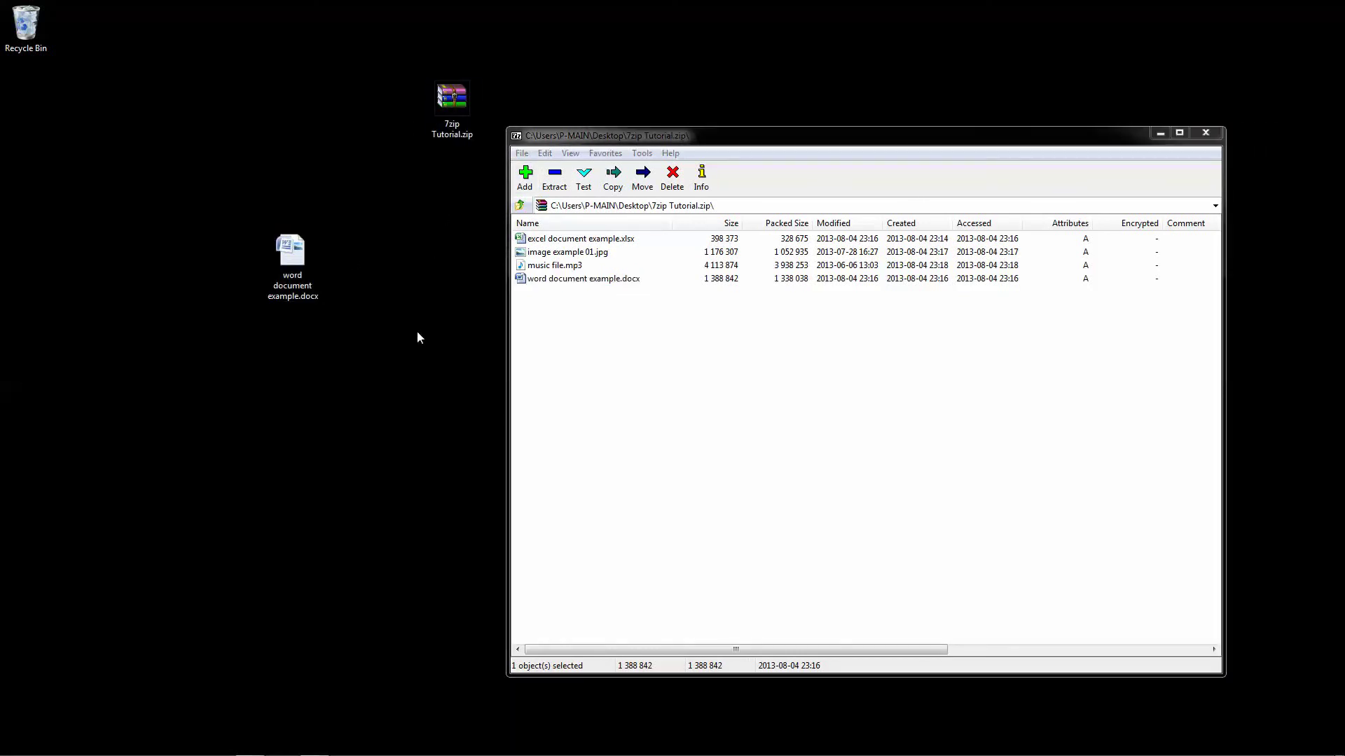
{"action": "left_click", "coordinate": [1206, 133]}
{"action": "left_click_drag", "start_coordinate": [313, 253], "coordinate": [43, 30]}
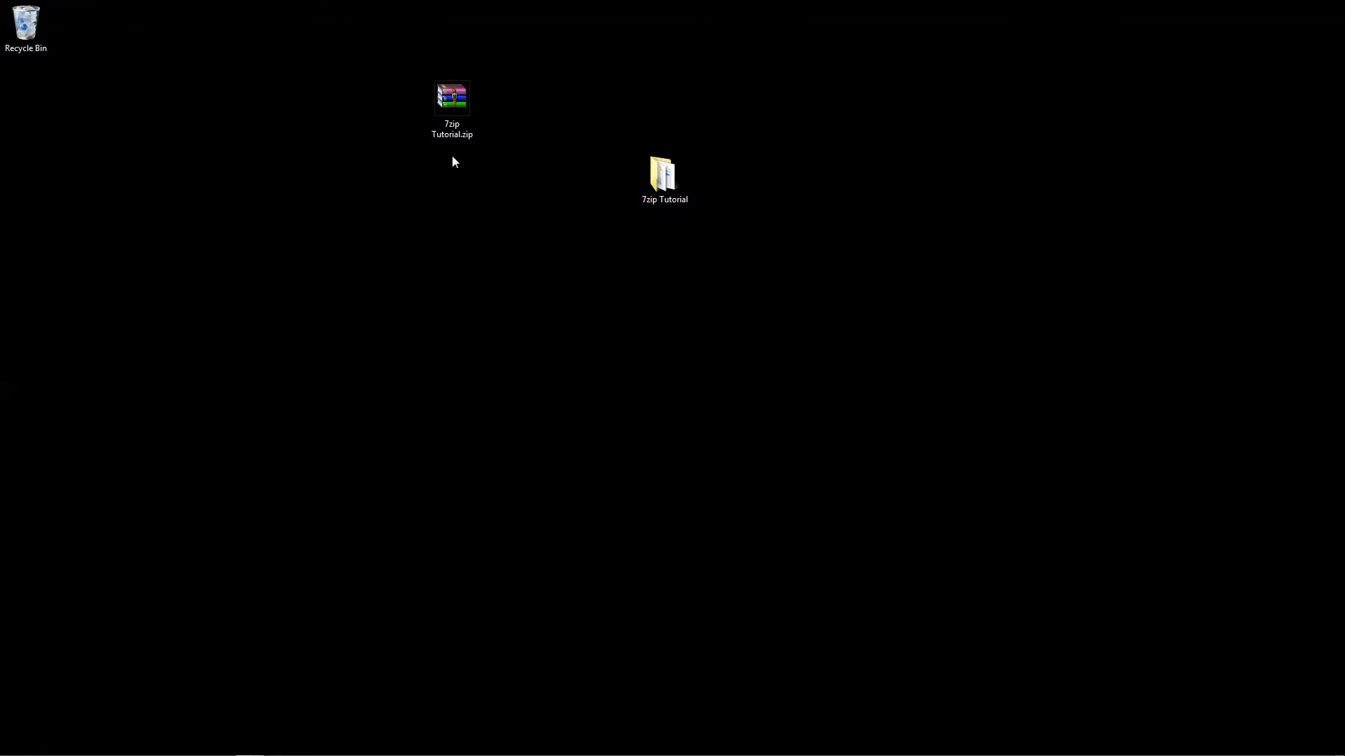
{"action": "left_click_drag", "start_coordinate": [442, 107], "coordinate": [595, 177]}
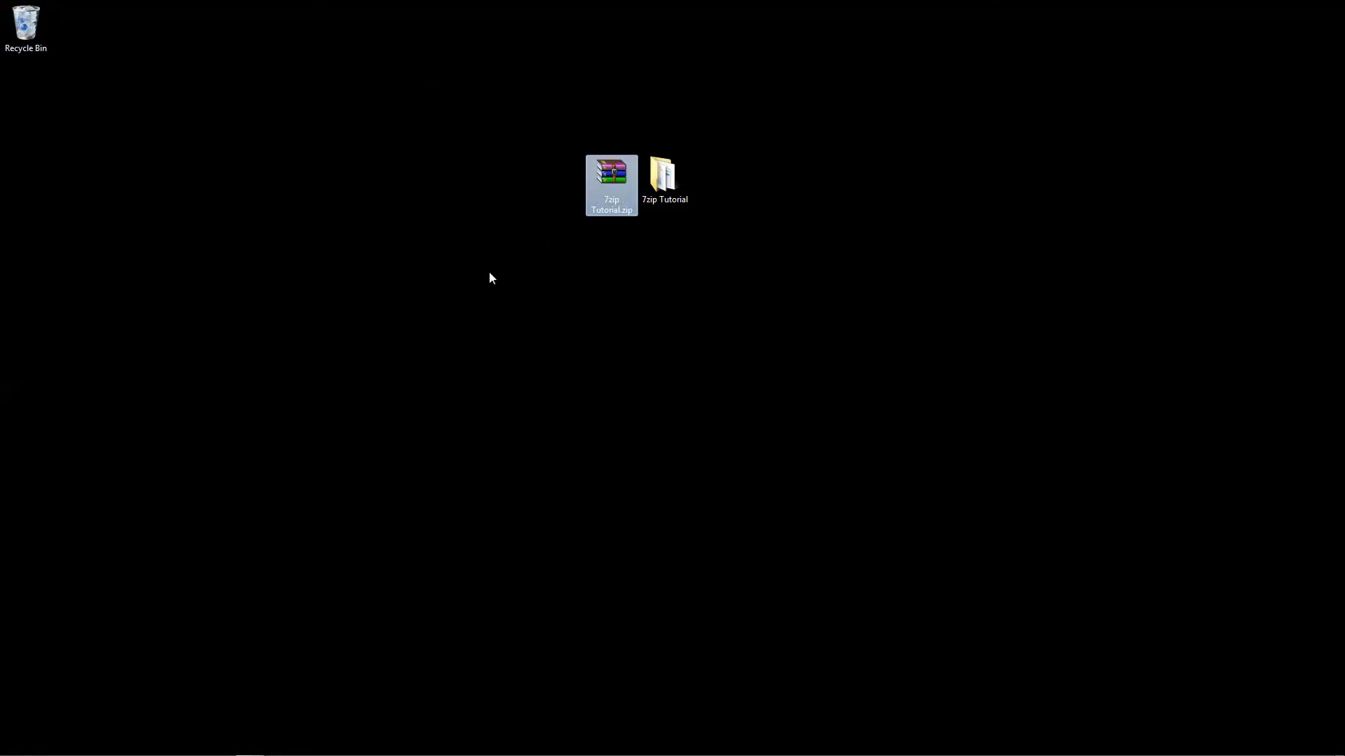